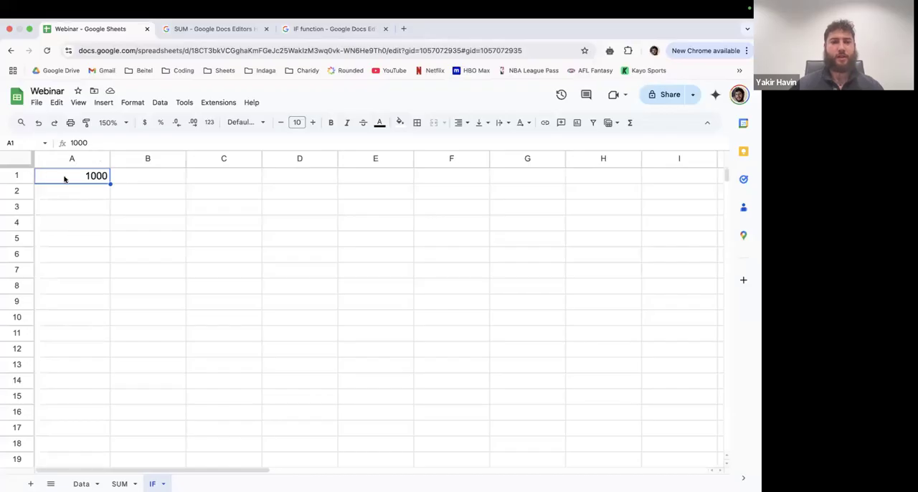
- Start an IF formula in cell B1 that tests whether A1 is greater than or equal to 1000
left_click(141, 178)
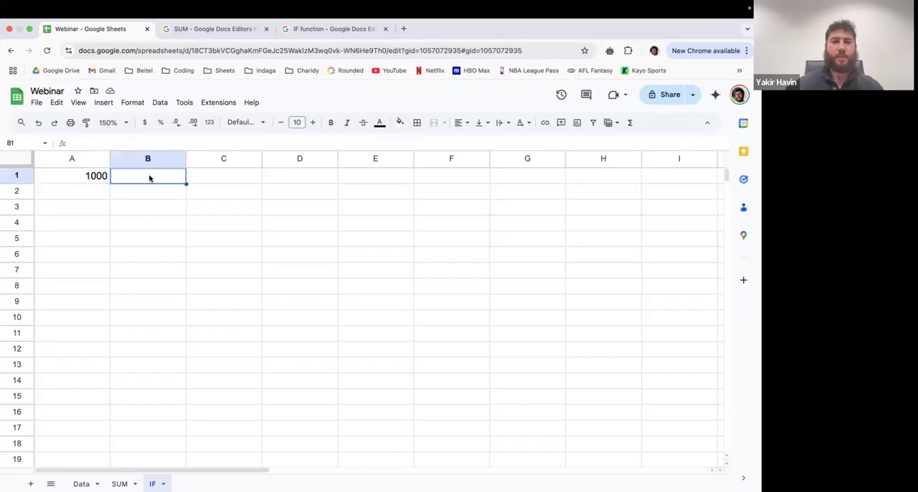
type("=I")
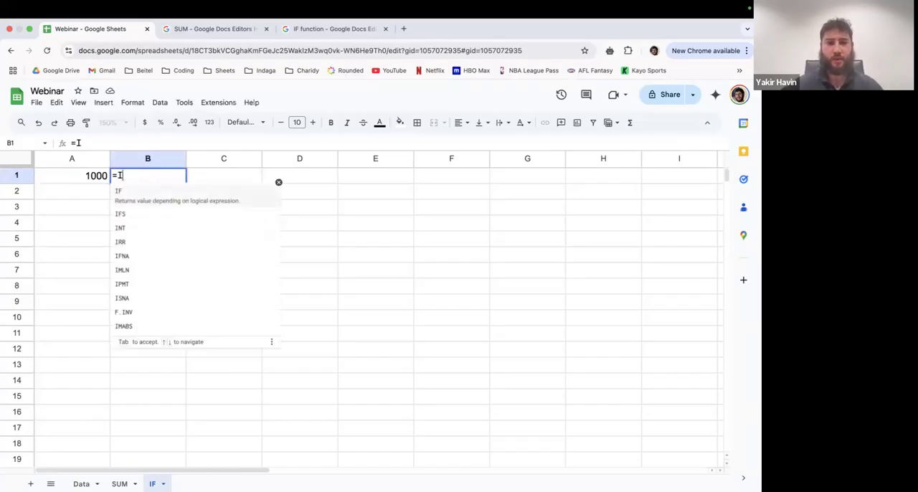
type("F(")
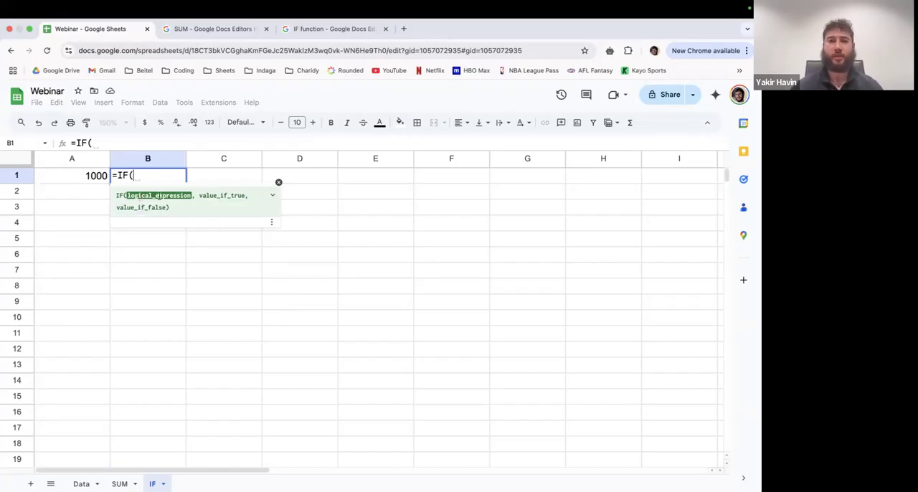
type("A1")
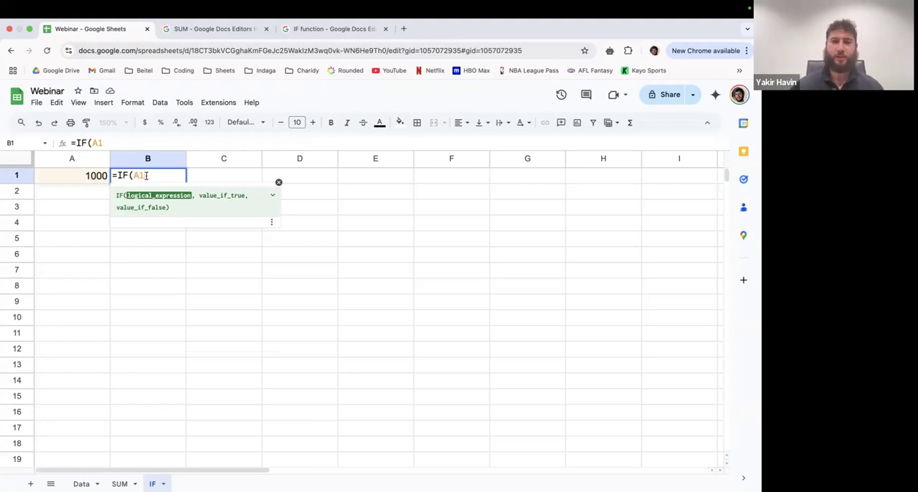
type(">=")
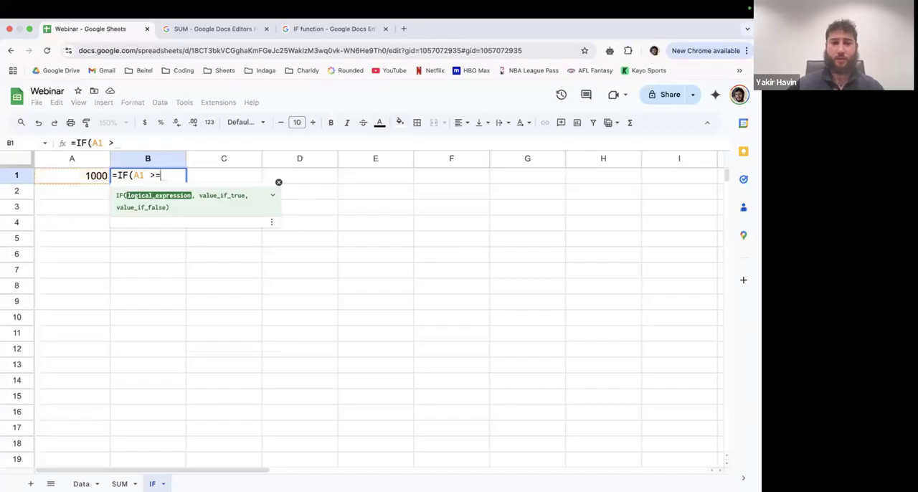
type(" 1000")
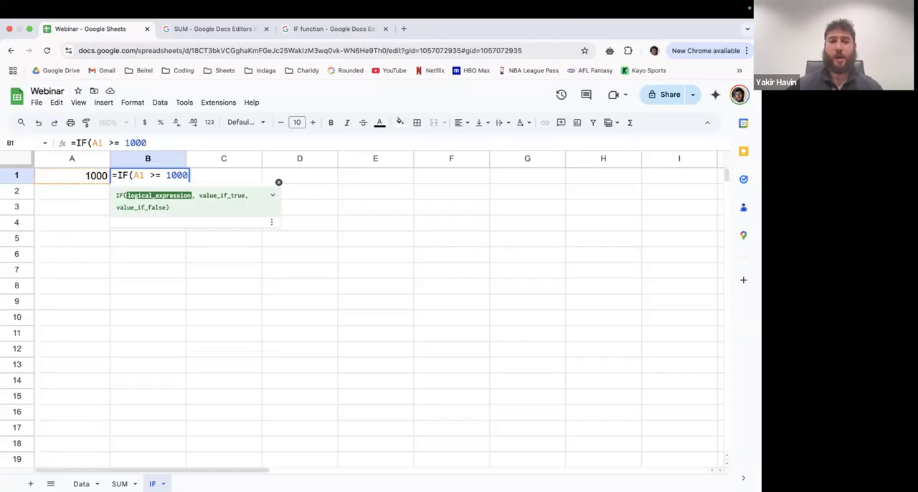
type(", ")
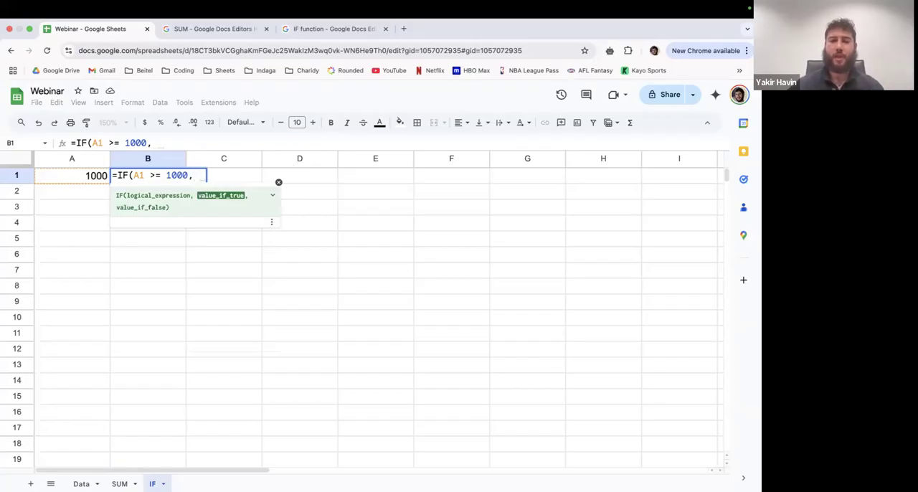
type(" Yes")
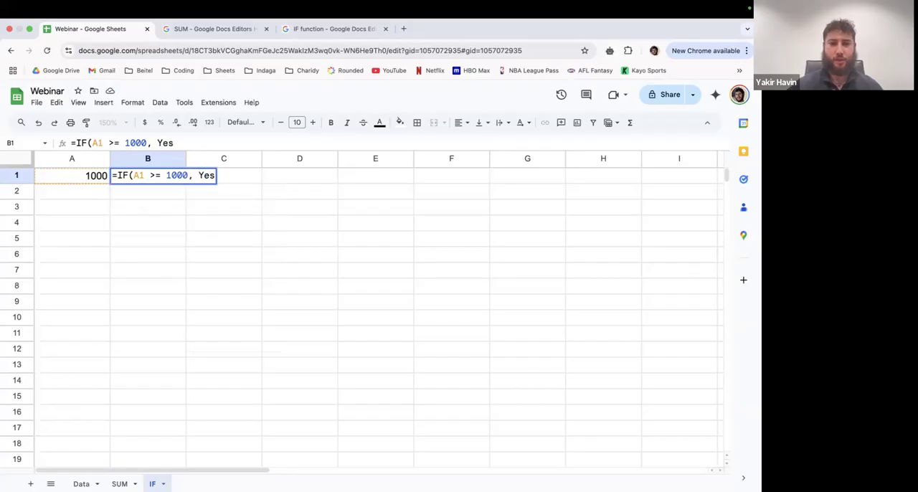
- Add the quoted text "Yes" as the value-if-true argument of the IF formula in B1
key("BackSpace")
key("BackSpace")
key("BackSpace")
type("\"Yes\"")
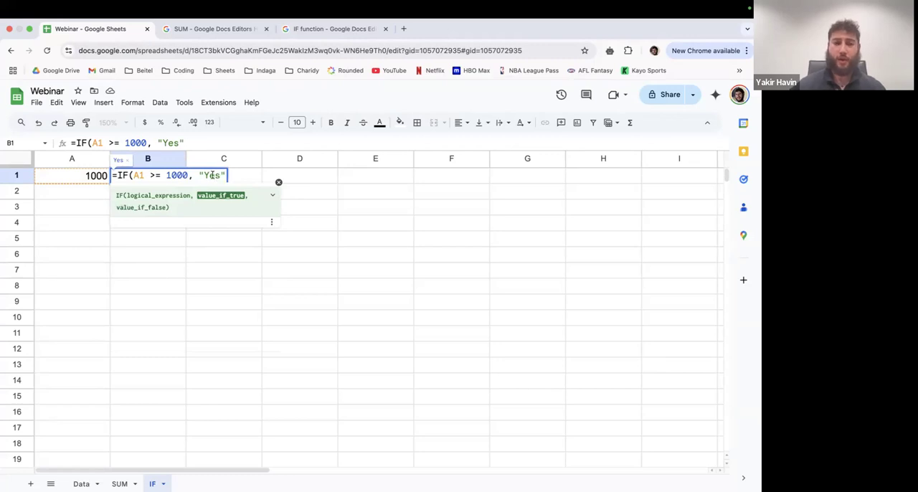
- Add the quoted text "No" as the value-if-false argument and complete the IF formula in B1
type(", ")
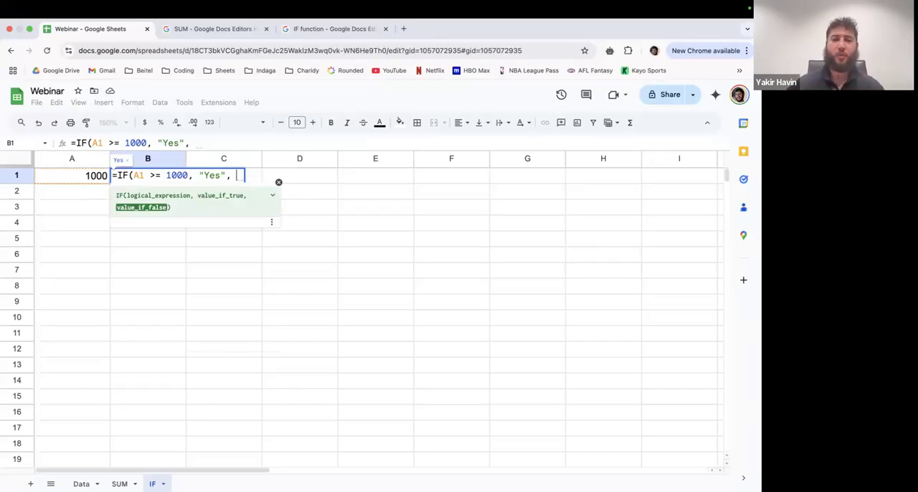
type(" No")
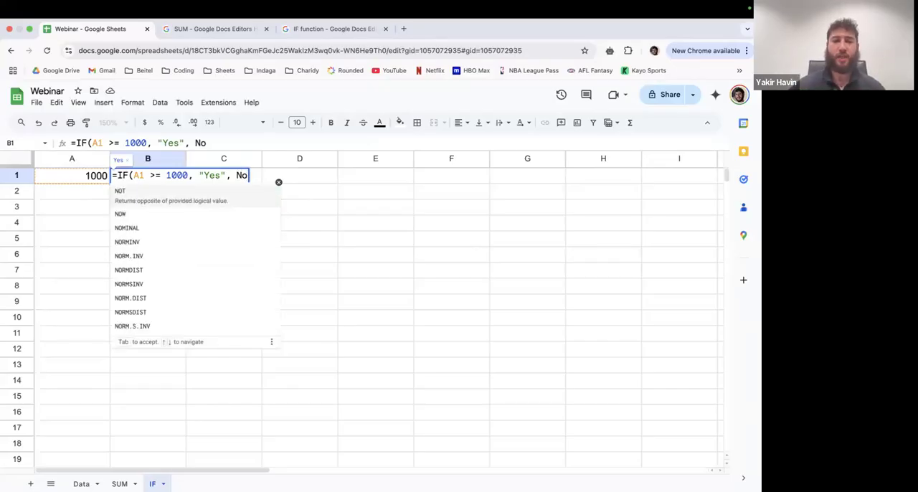
key("BackSpace")
key("BackSpace")
type("\"")
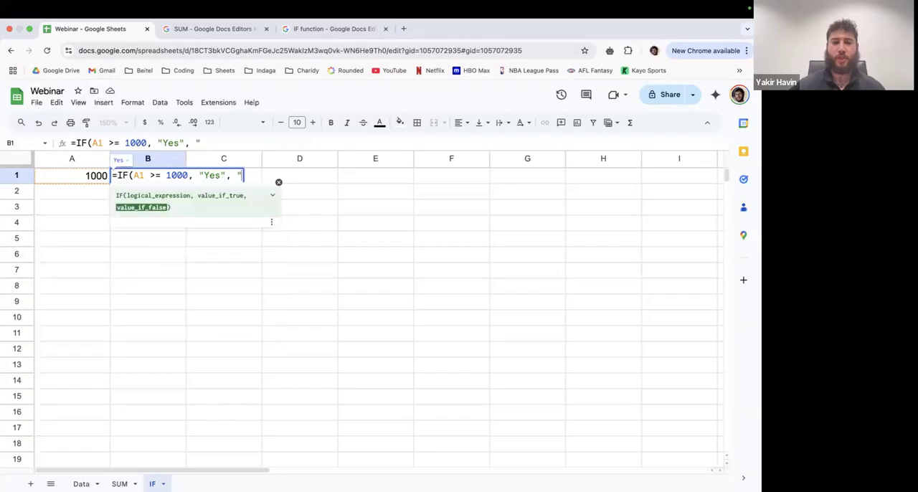
type("No\"")
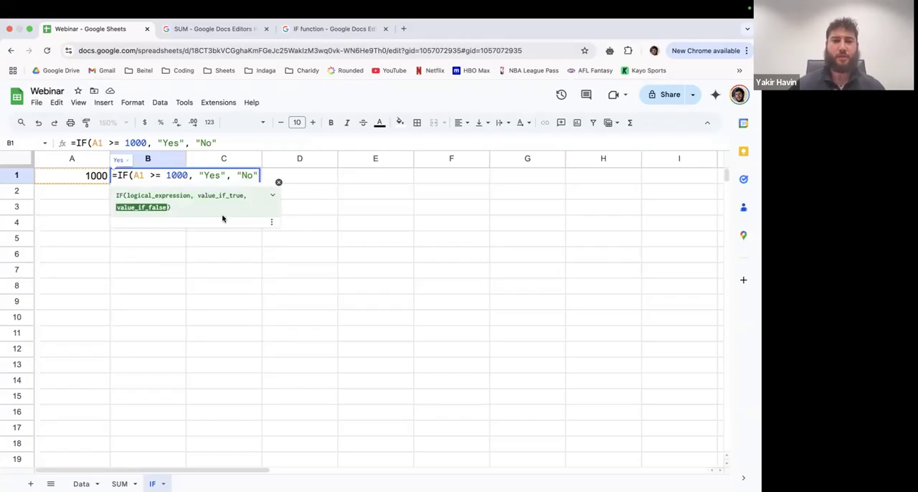
type(")")
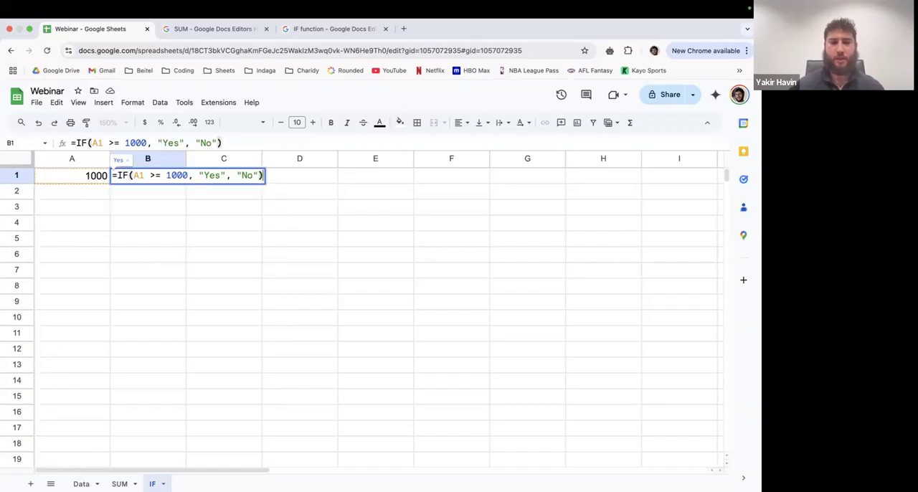
key("Return")
left_click(135, 180)
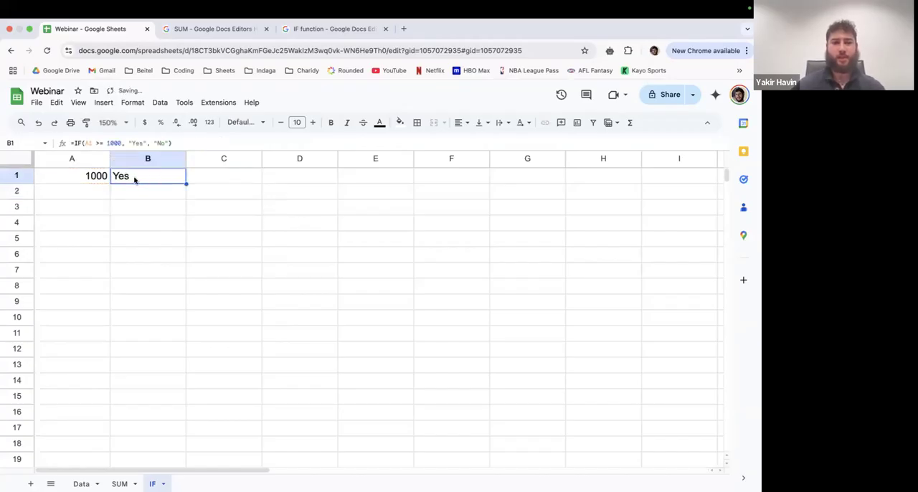
- Set cell A1 to 750 to test the IF formula with a number below the threshold
left_click(93, 181)
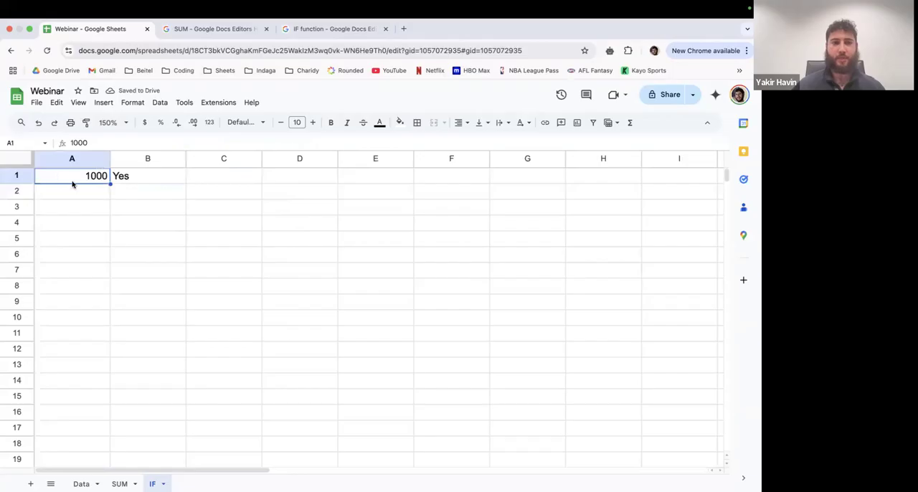
left_click(132, 180)
left_click(92, 177)
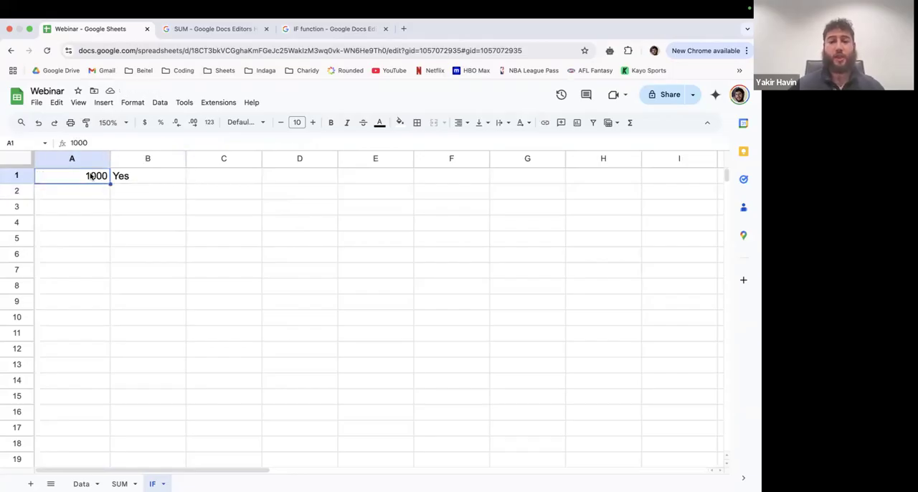
type("750")
key("Return")
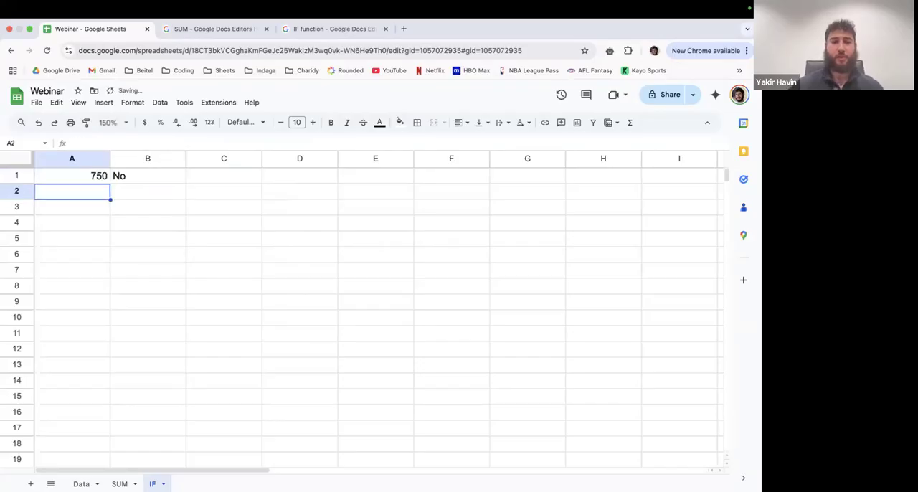
- Compare the number in A1 with the IF formula and its result in B1
left_click(142, 177)
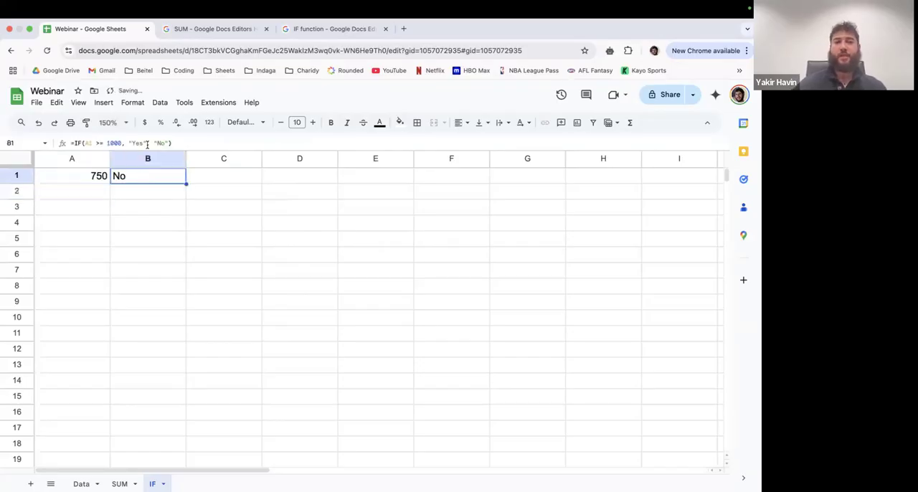
left_click(81, 179)
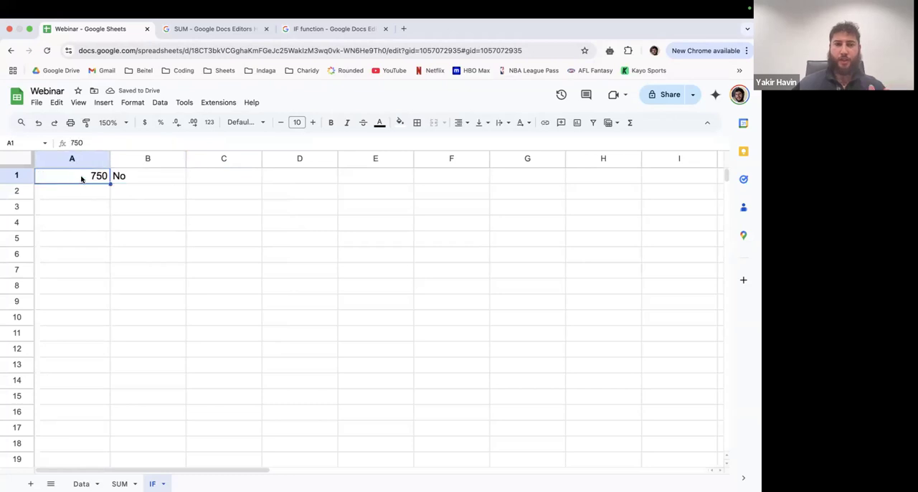
left_click(130, 180)
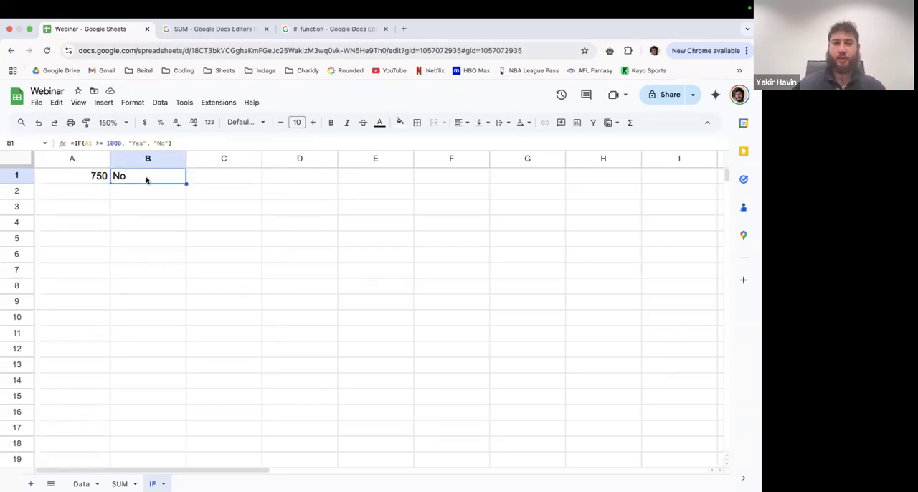
left_click(93, 176)
left_click(117, 177)
left_click(83, 179)
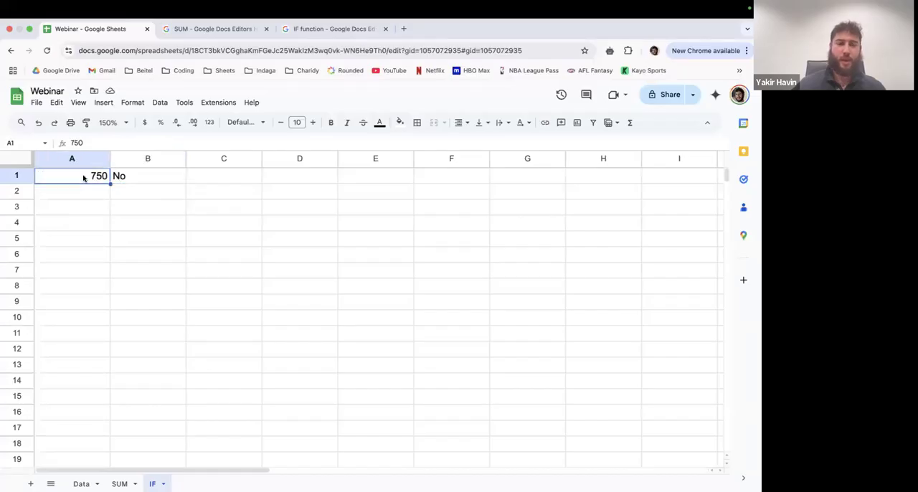
left_click(147, 183)
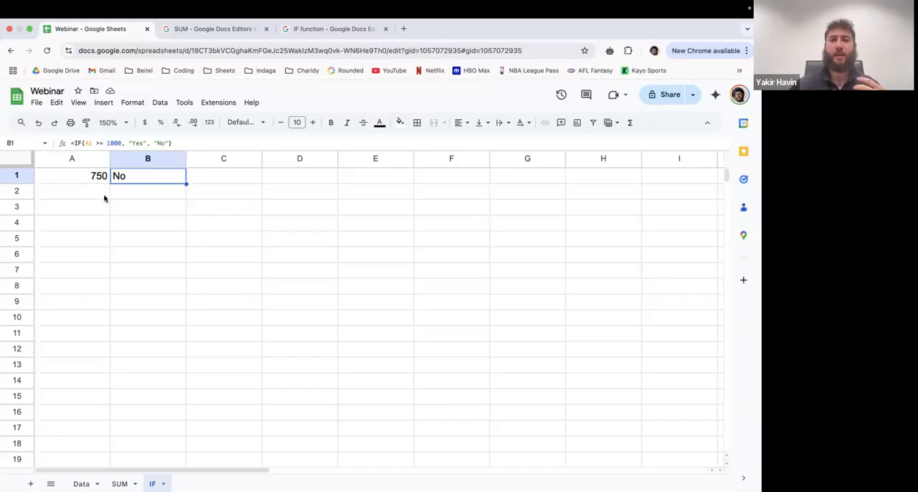
left_click(85, 183)
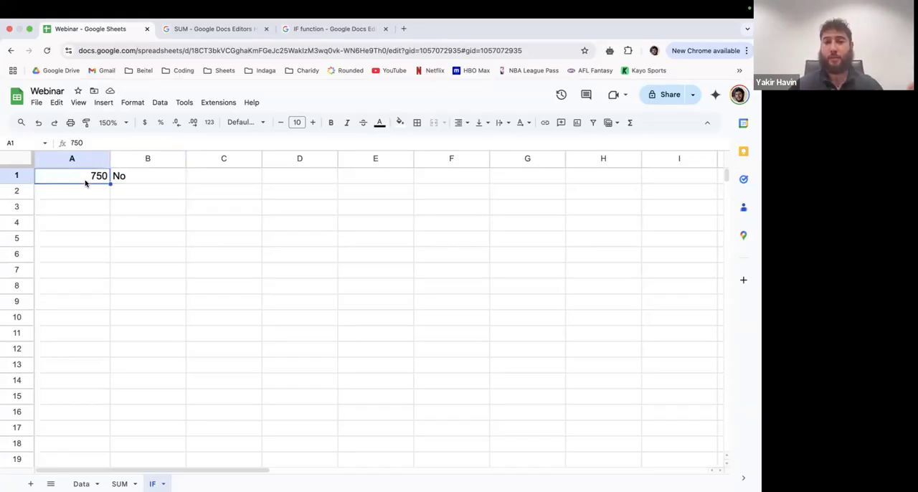
left_click(133, 184)
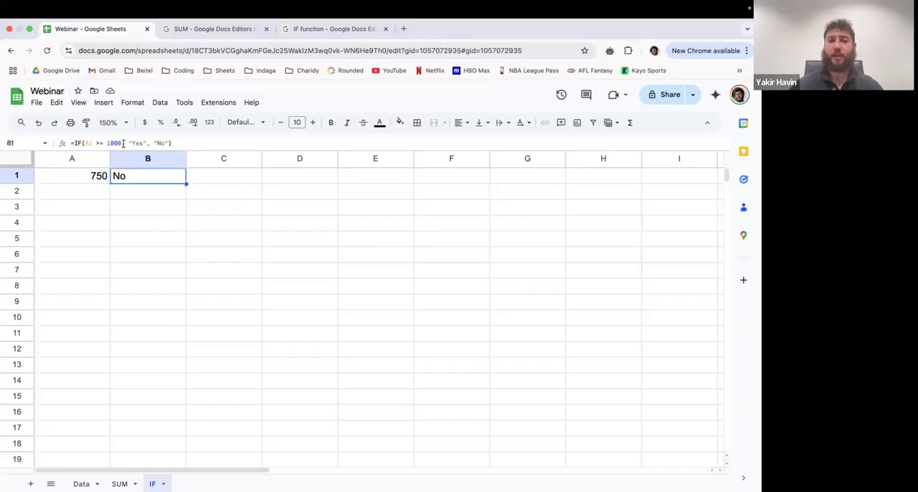
- Set cell A1 to 1250 and check the IF formula's result in B1
left_click(82, 177)
type("1250")
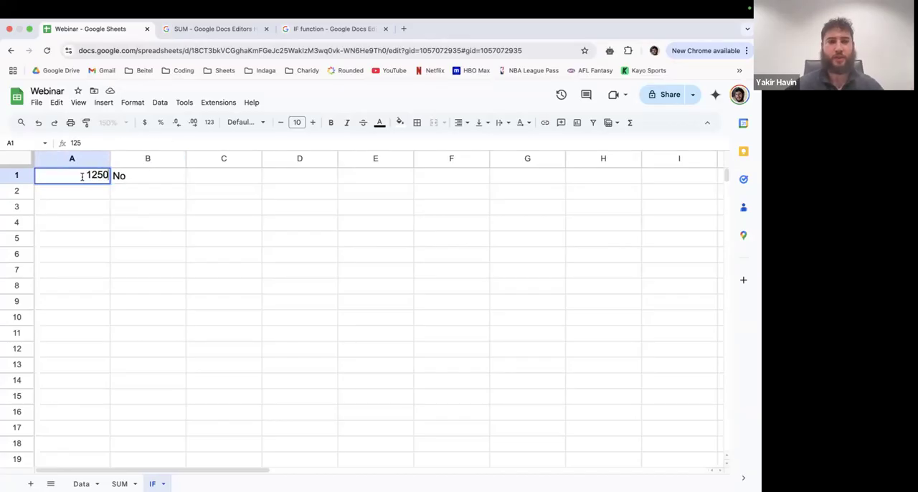
key("Return")
left_click(137, 180)
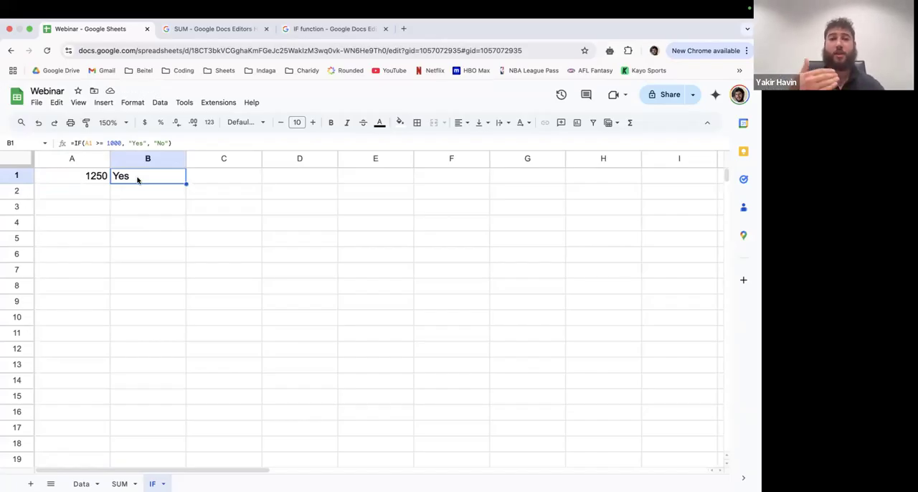
- Enter 5000 in cell A2 and 10% in cell B2
left_click(81, 200)
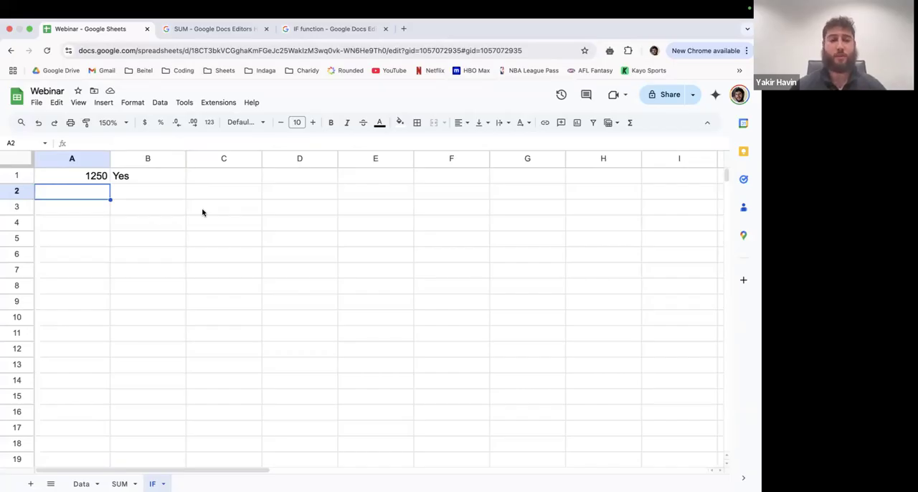
type("5000")
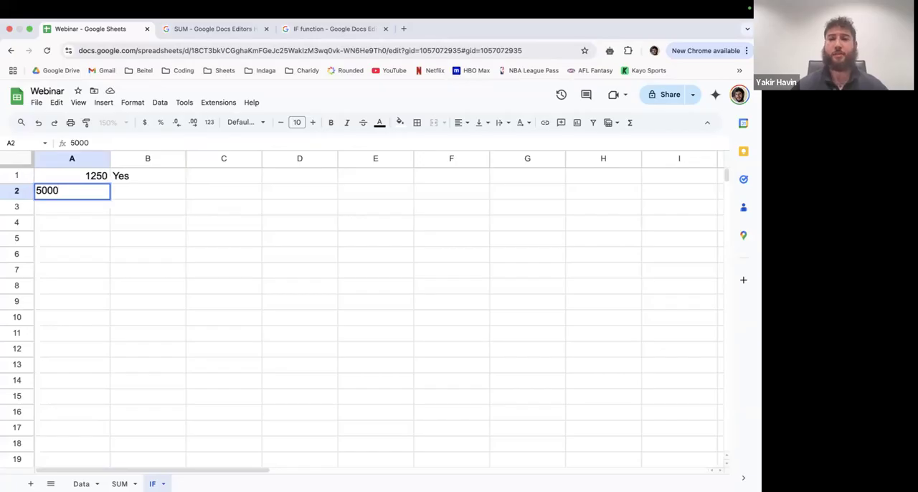
key("Return")
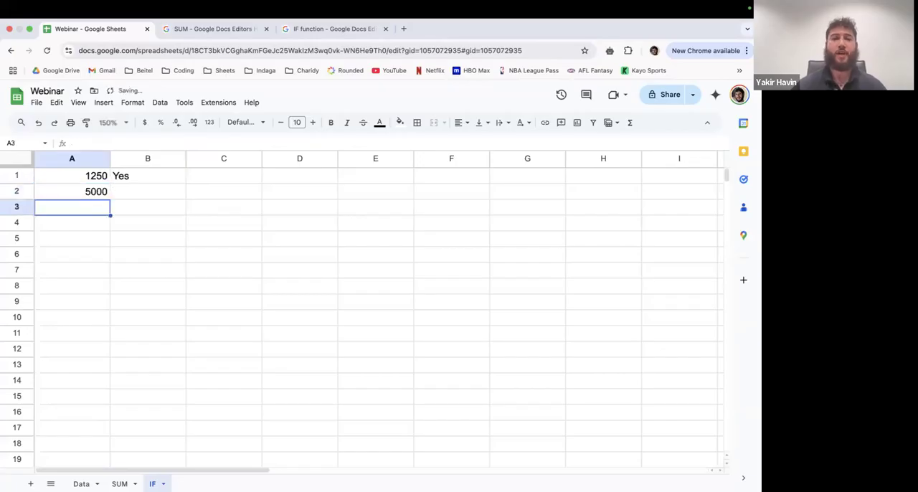
left_click(147, 194)
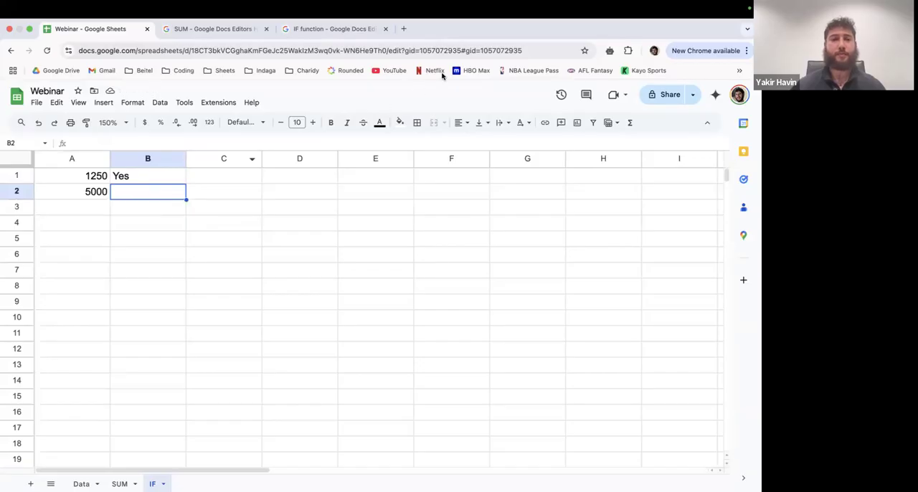
double_click(151, 194)
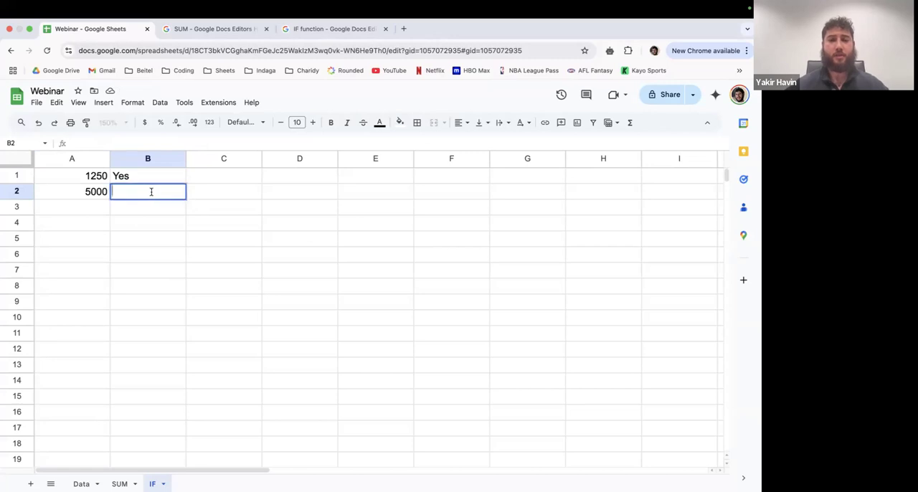
type("10%")
key("Return")
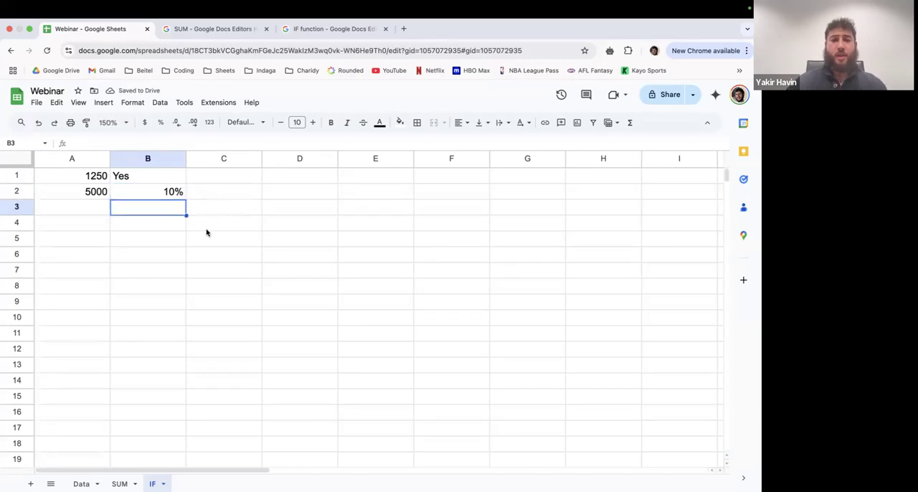
- Enter 10000 in cell D2
left_click(289, 191)
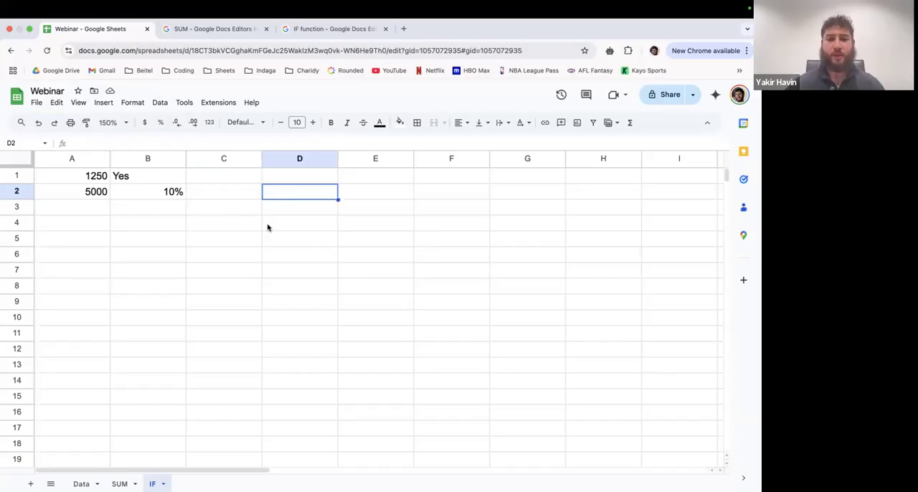
type("10000")
key("Tab")
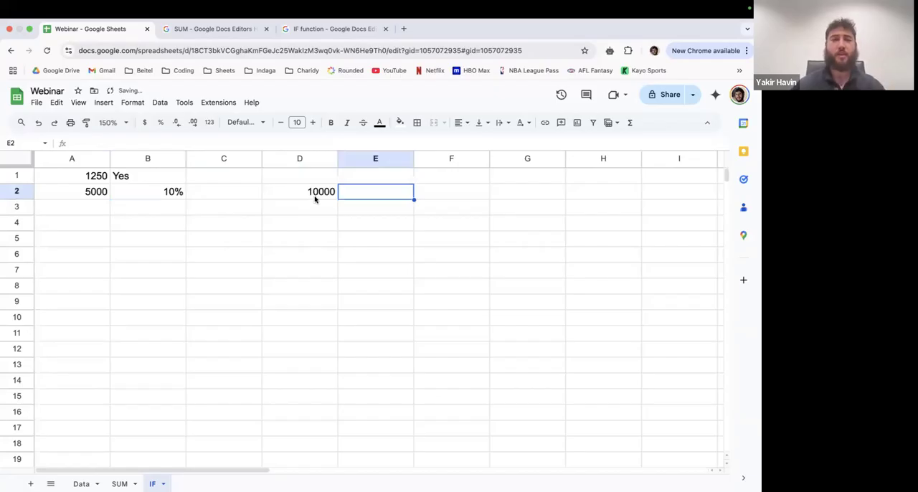
- Start an IF formula in cell E2 that tests whether D2 is greater than A2
left_click(307, 192)
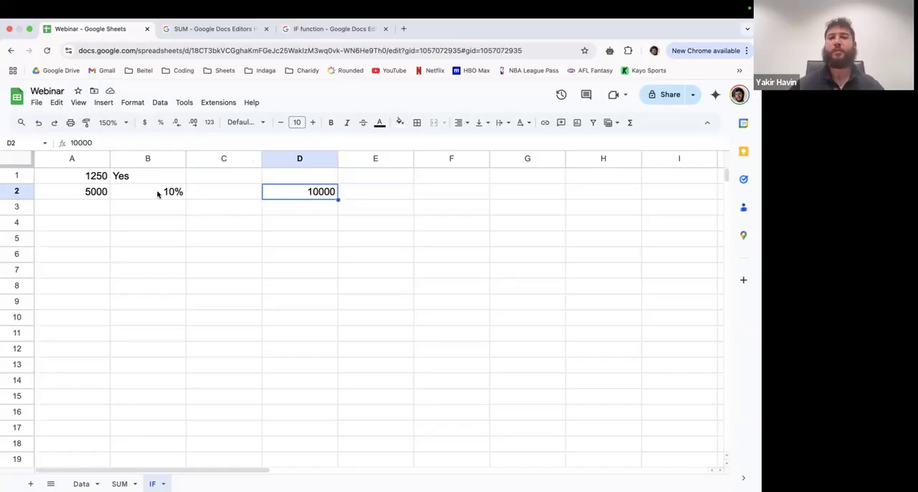
left_click(406, 194)
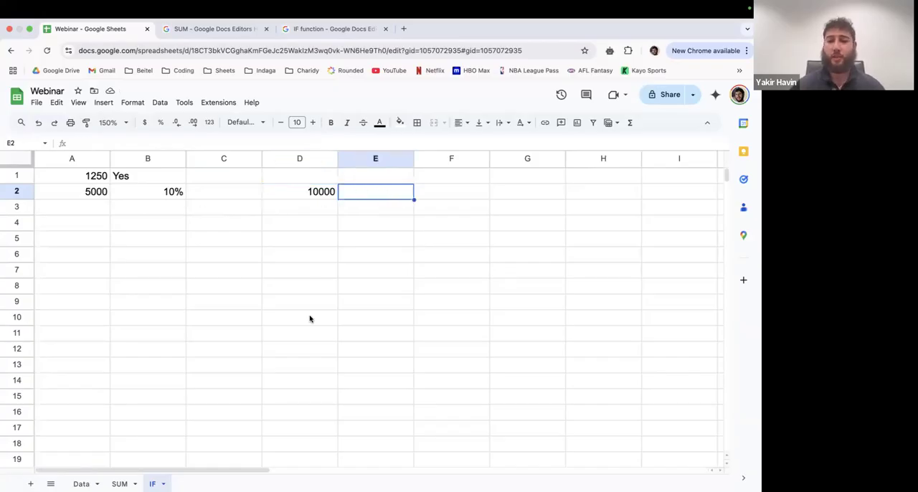
scroll(310, 319, "down", 12)
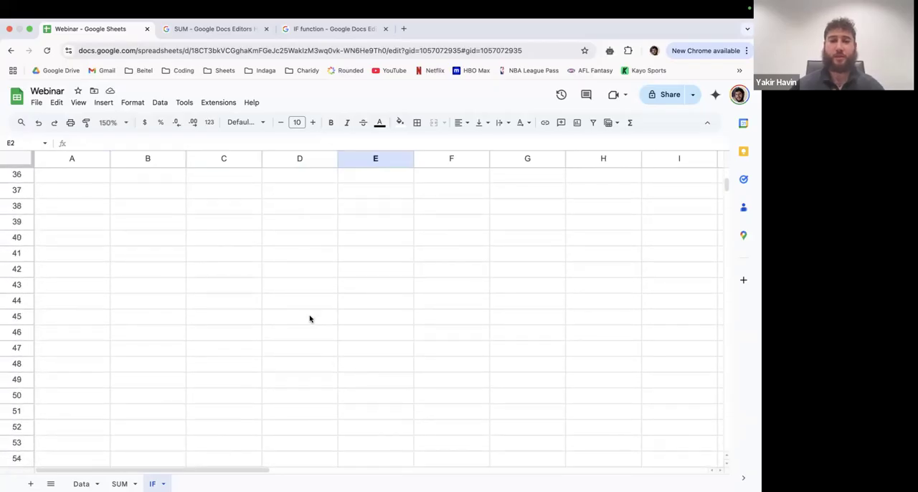
scroll(310, 318, "up", 12)
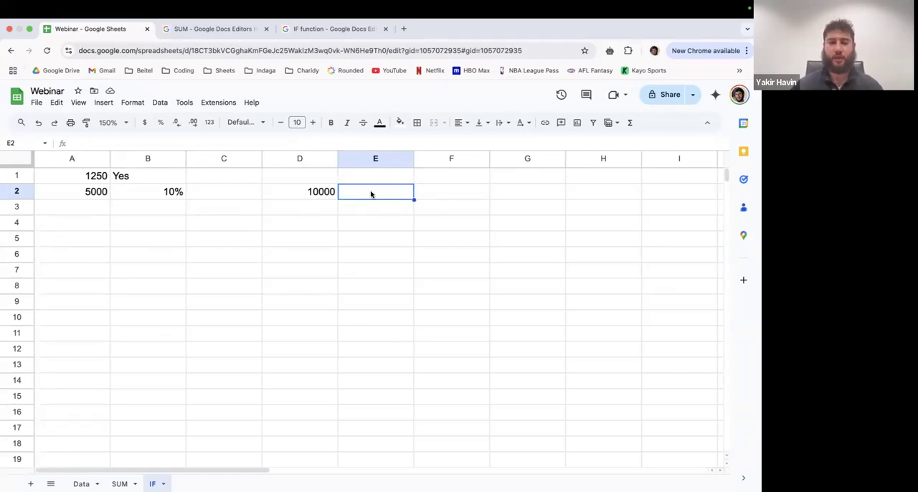
type("=")
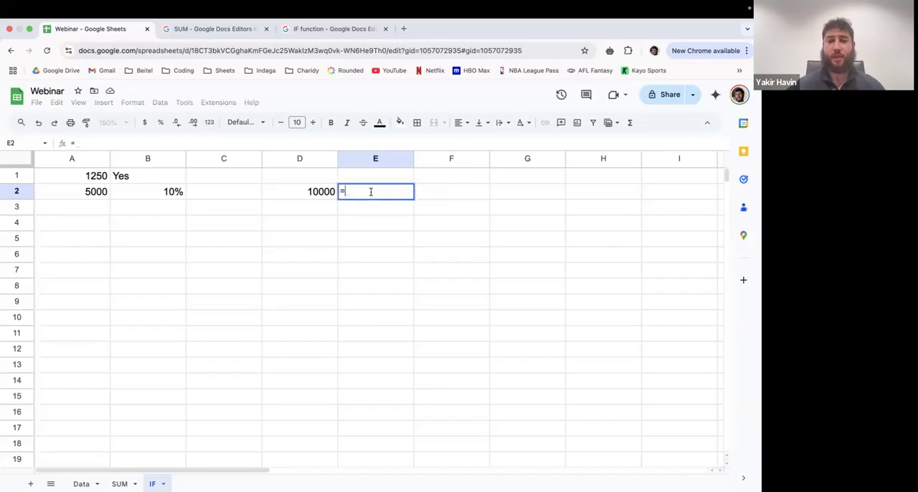
type("IF(")
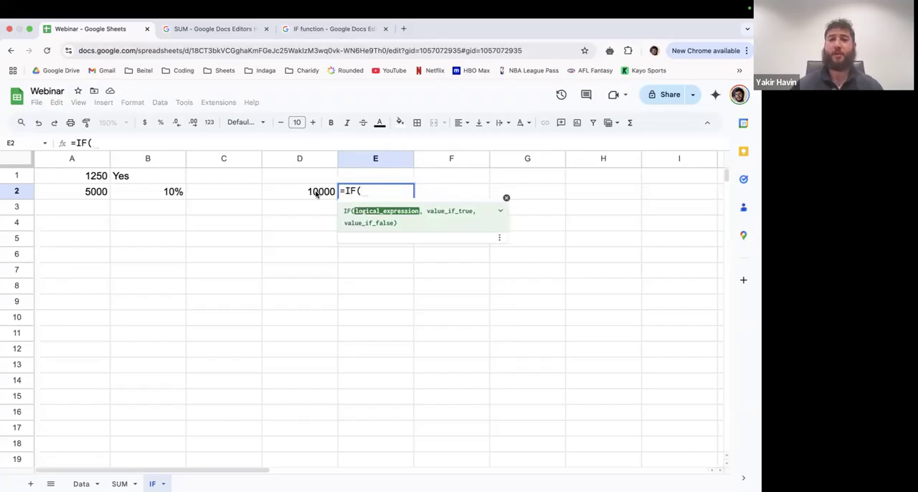
type("D2")
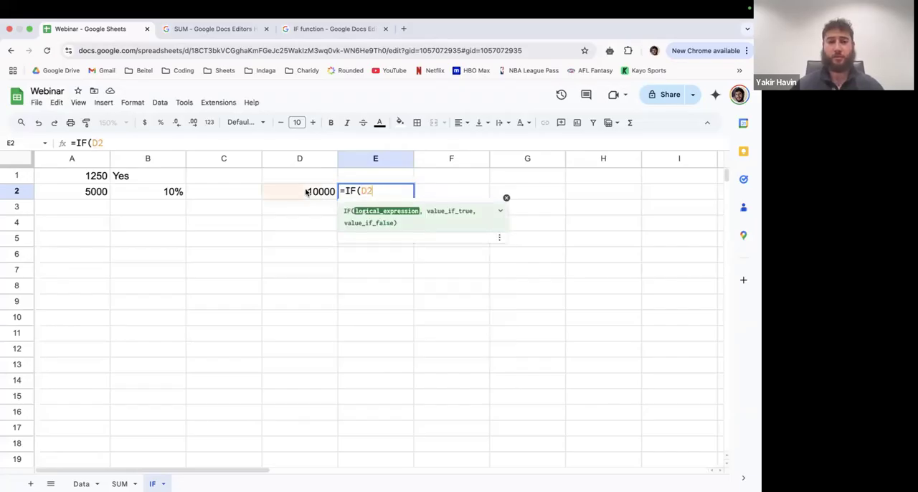
type(">")
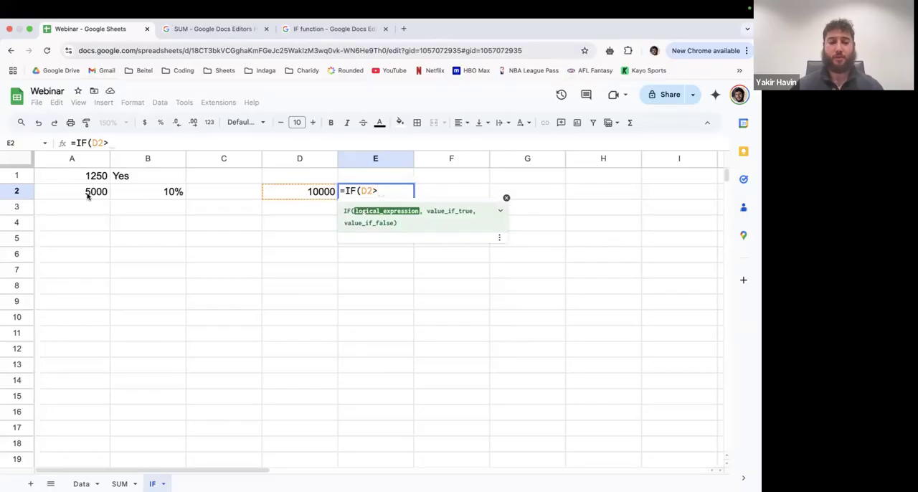
type("A2")
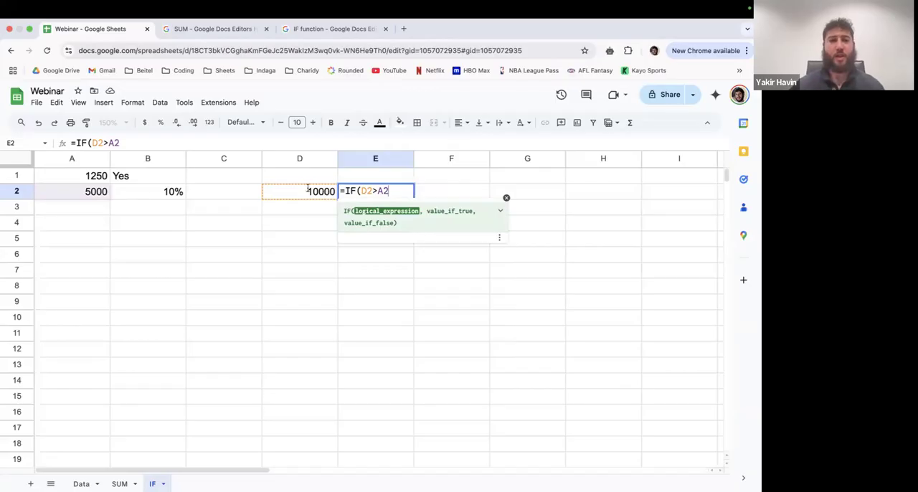
- Complete the IF formula in E2 to return D2 * B2 when true and 0 when false
type(",")
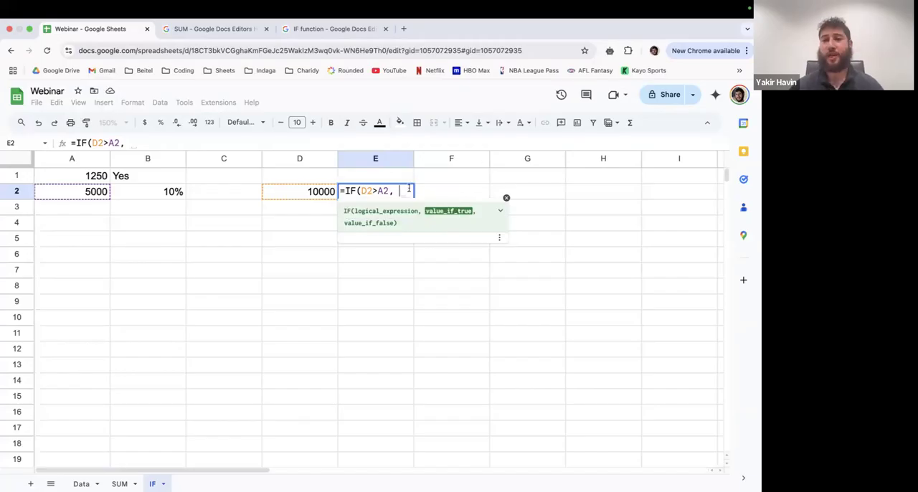
type("D2")
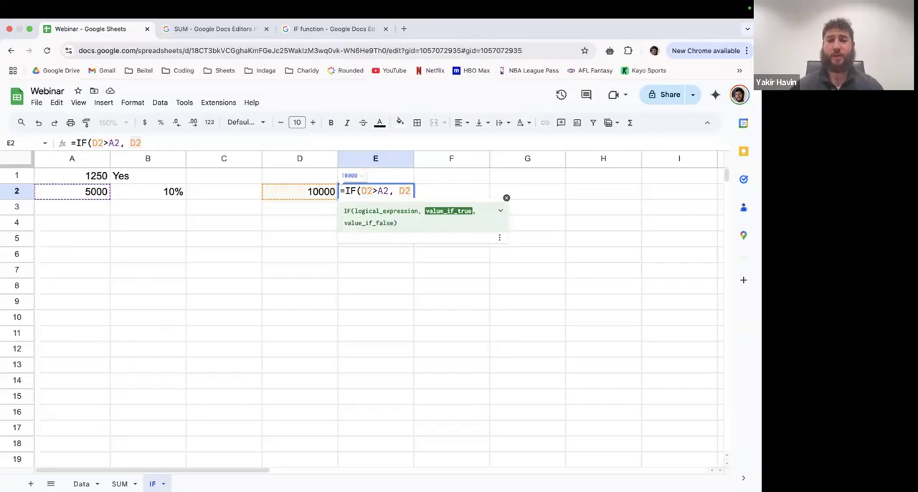
type(" *")
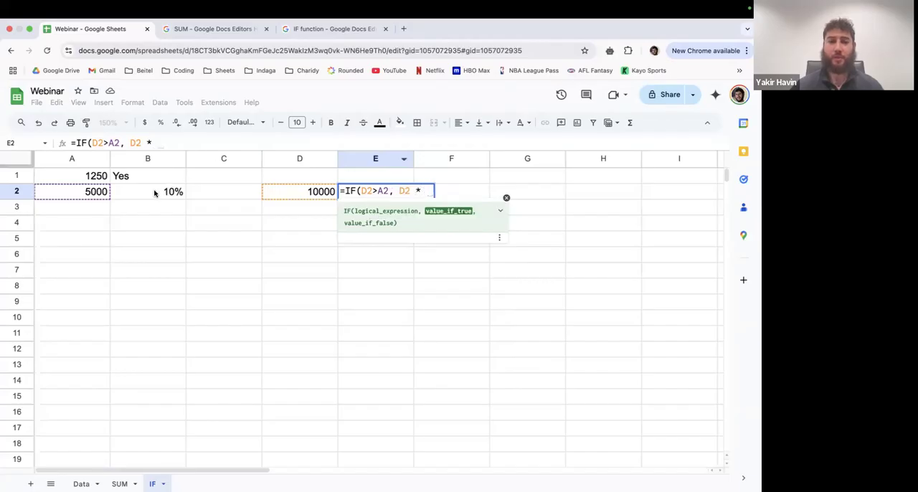
type(" B2")
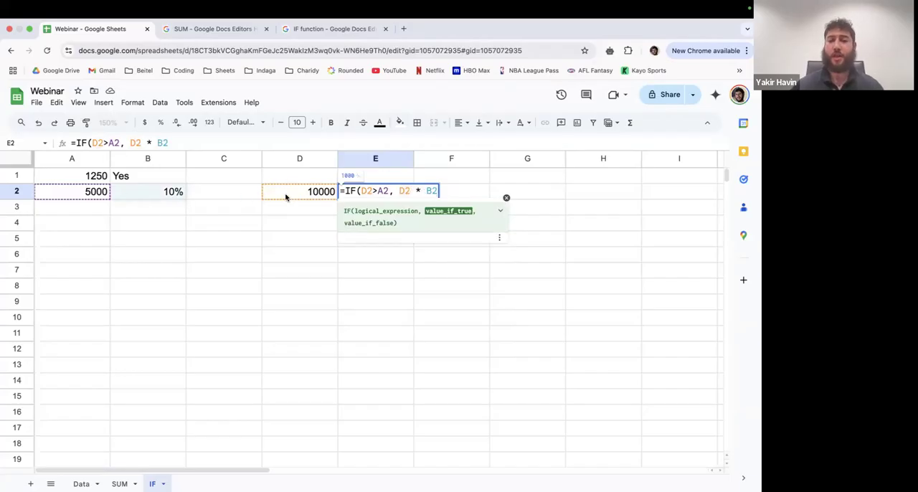
type(", ")
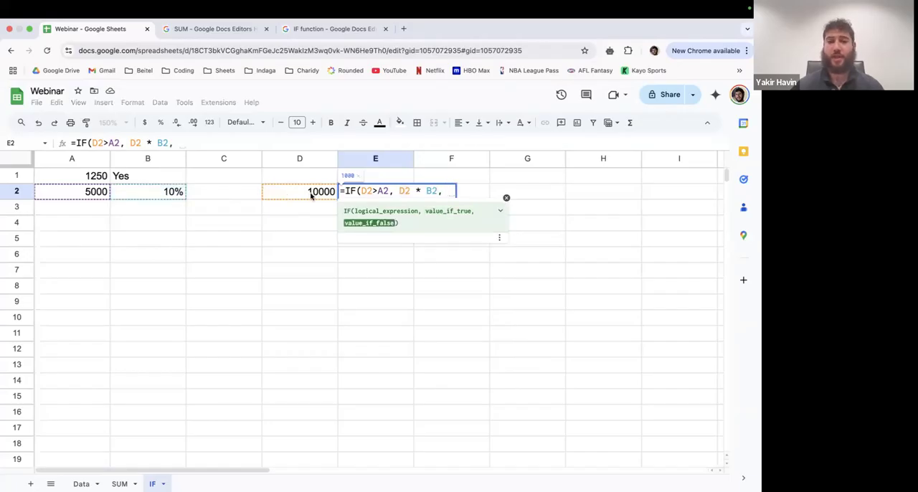
type("0")
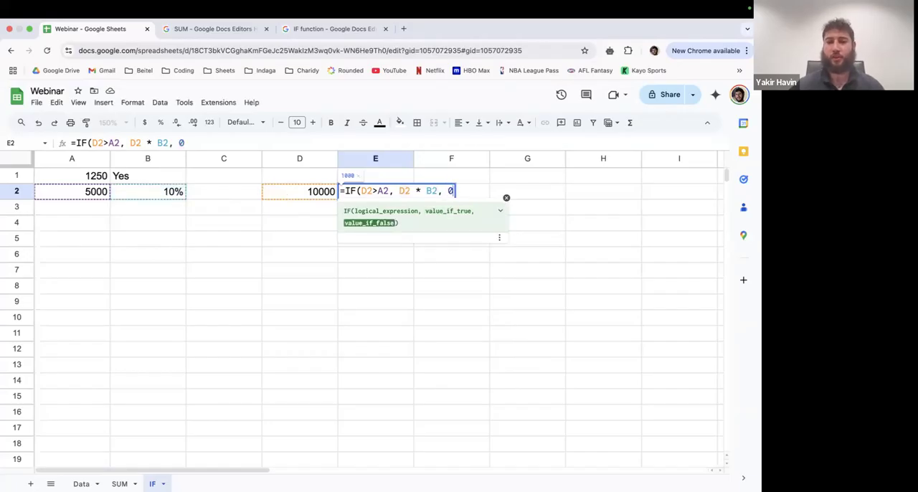
type(")")
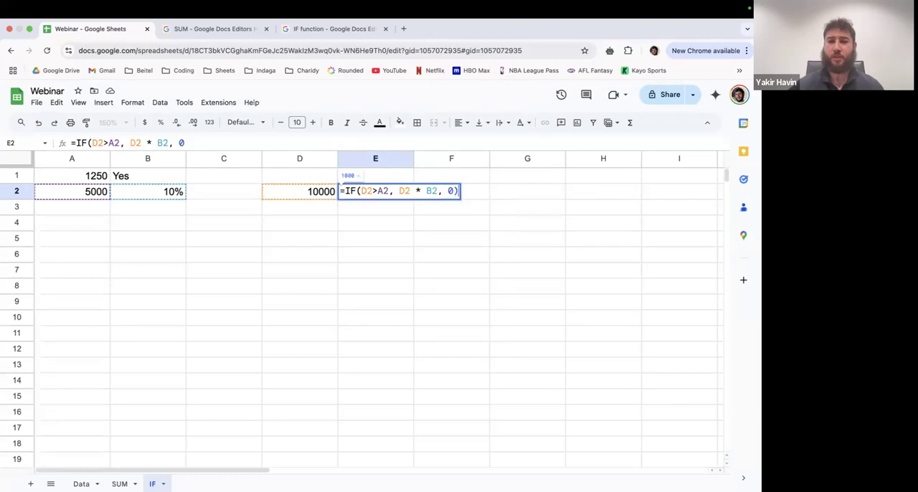
key("Return")
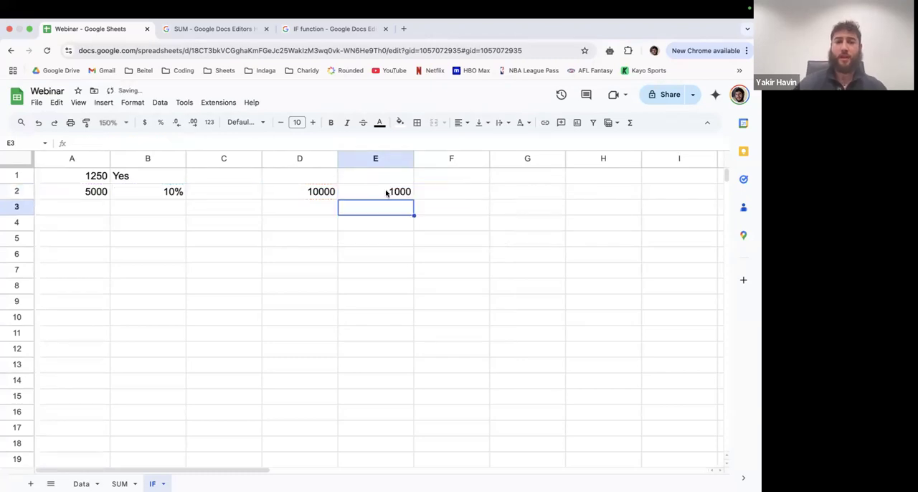
- Set cell D2 to 4000 and check the IF formula's result in E2
left_click(301, 192)
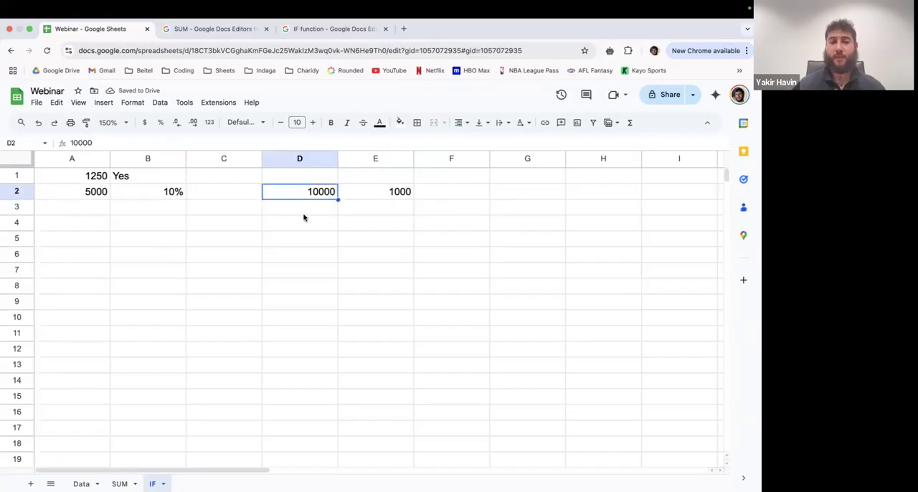
type("4000")
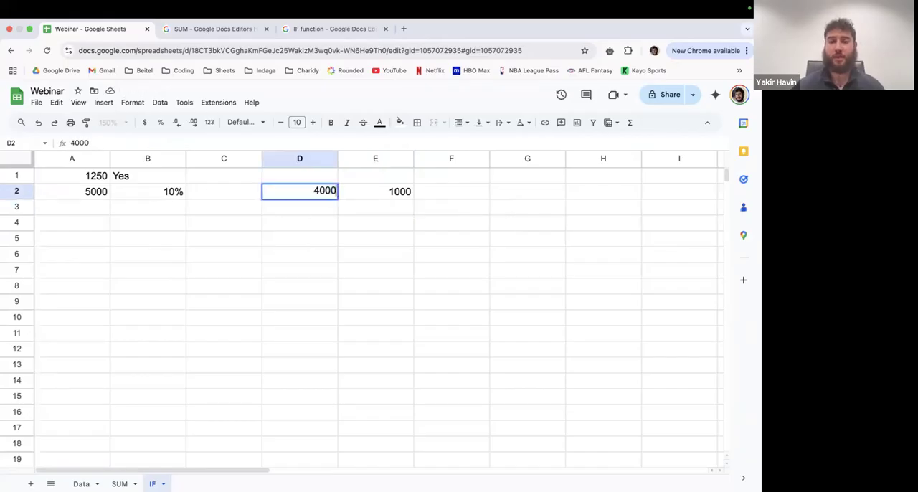
key("Return")
left_click(385, 202)
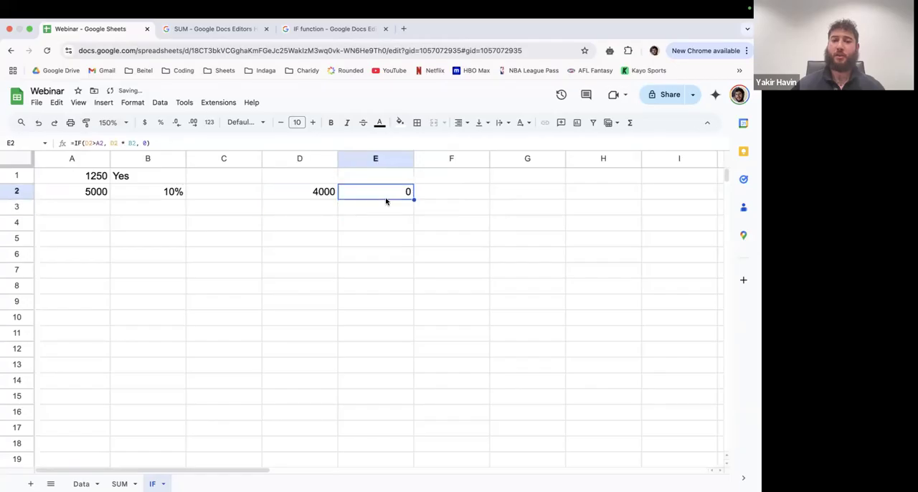
- Set the threshold in cell A2 to 3000 and check the recalculated result in E2
left_click(307, 192)
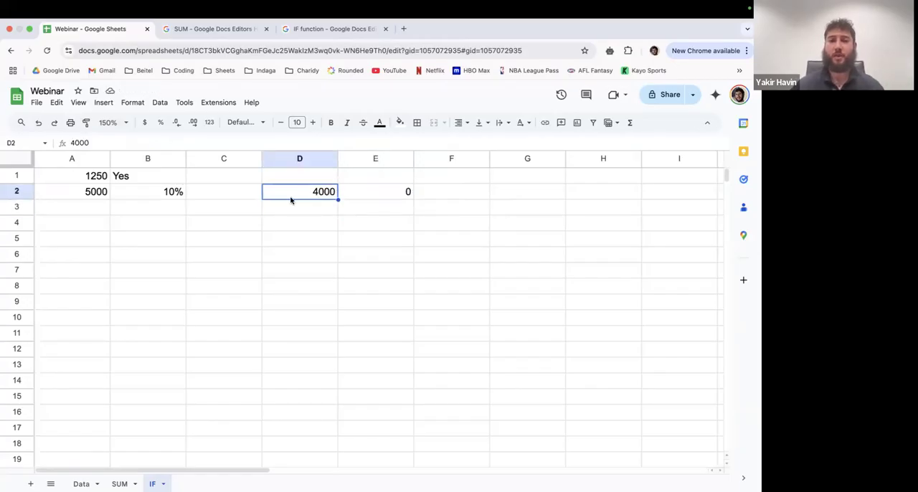
left_click(94, 194)
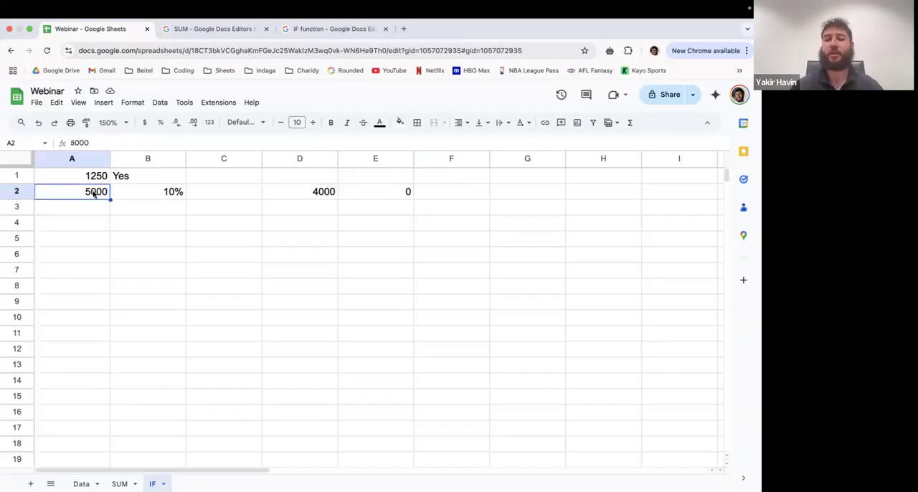
type("3000")
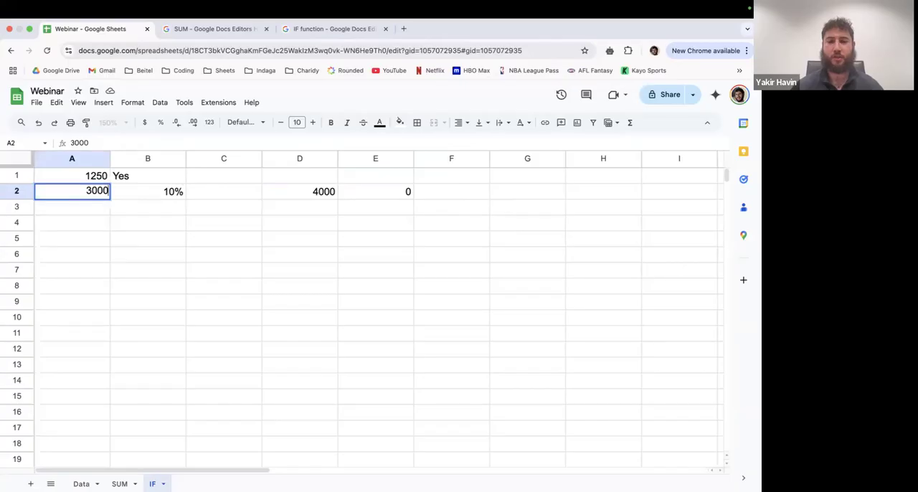
key("Return")
left_click(382, 191)
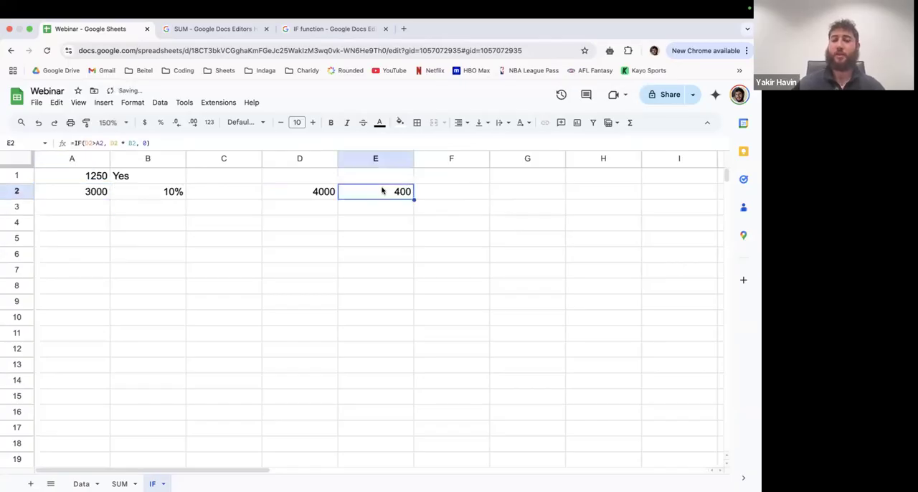
- Set the percentage in cell B2 to 20% and compare D2, B2 and A2 with the formula in E2
left_click(165, 194)
type("20%")
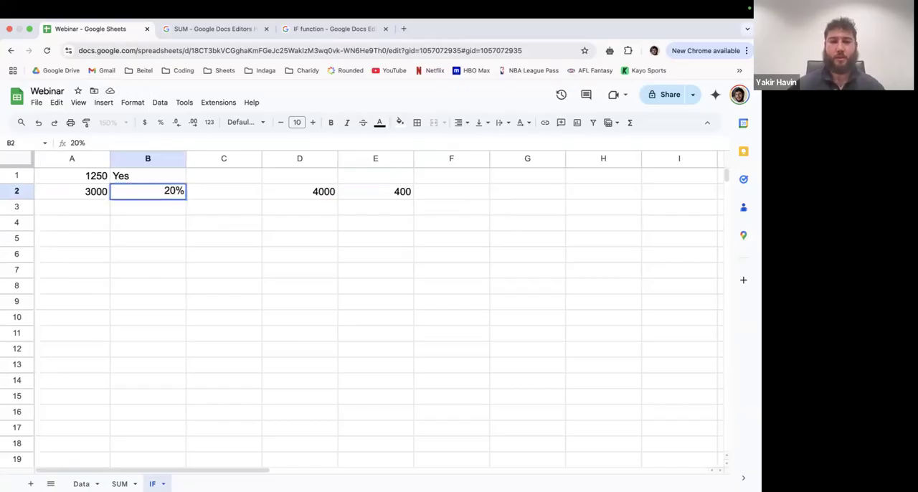
key("Return")
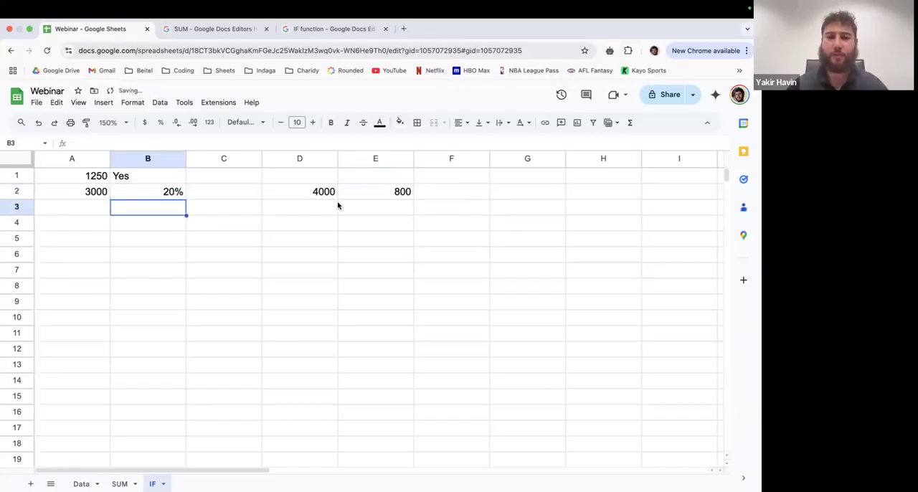
left_click(302, 198)
left_click(155, 195)
left_click(103, 196)
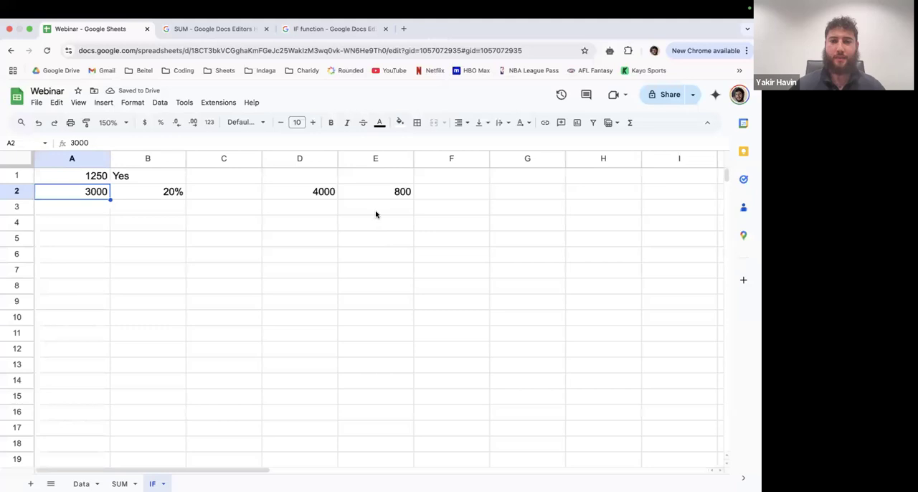
left_click(373, 198)
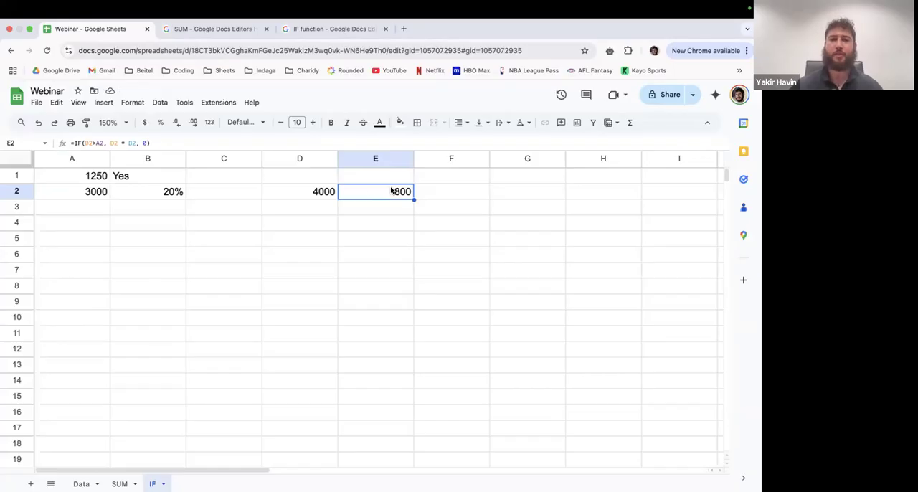
- Examine the arguments of the IF formula in E2 and read the function help's example and argument descriptions
double_click(358, 190)
left_click_drag(359, 191, 453, 191)
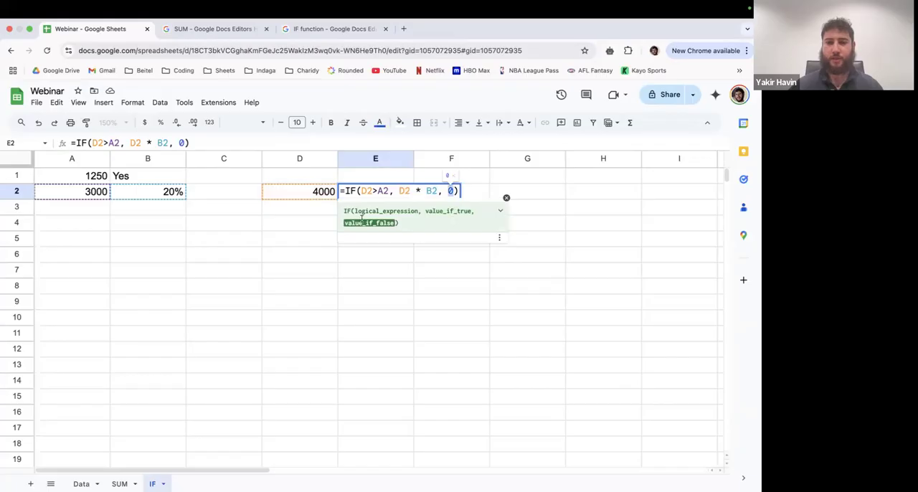
left_click(501, 213)
scroll(414, 271, "down", 3)
scroll(414, 271, "up", 2)
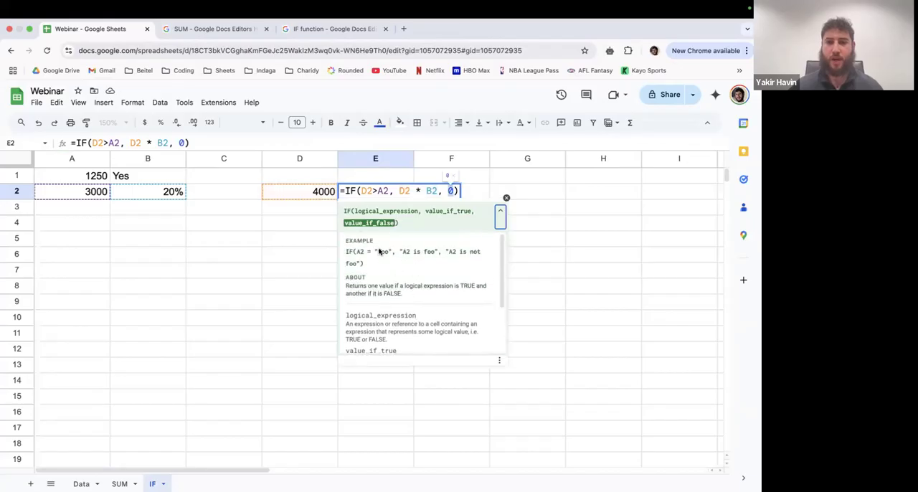
scroll(383, 280, "down", 1)
scroll(383, 280, "down", 2)
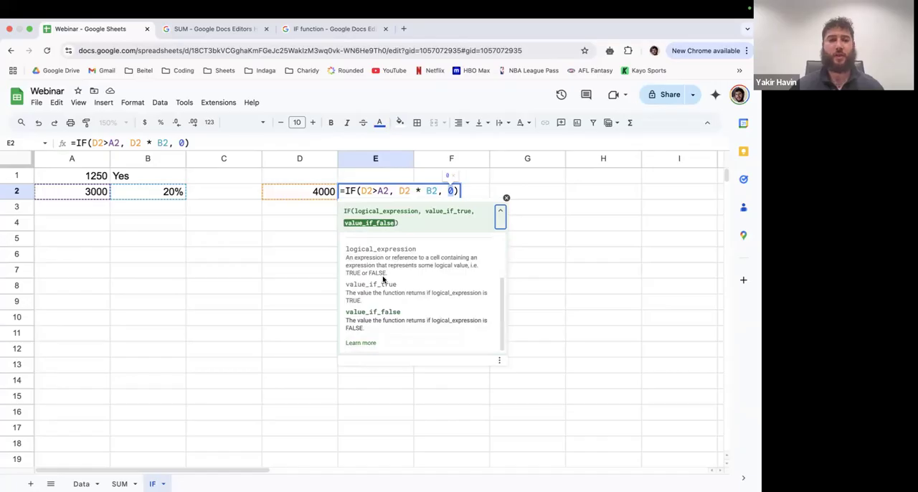
left_click(501, 217)
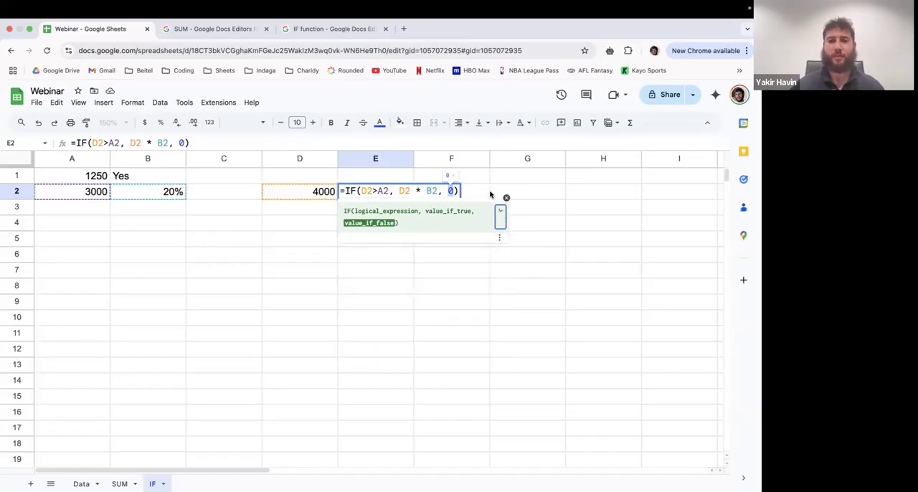
left_click(476, 188)
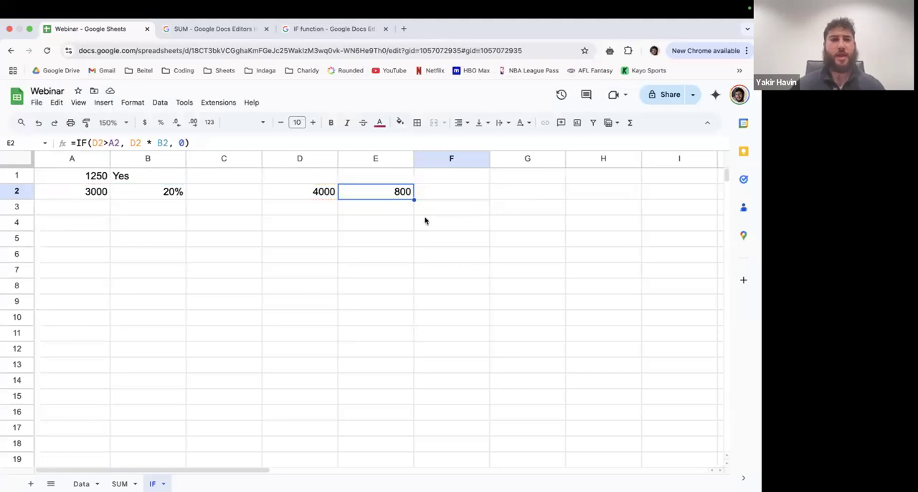
- Switch to the webinar slides and advance to the agenda page highlighting Sort and filter
key("ctrl+Left")
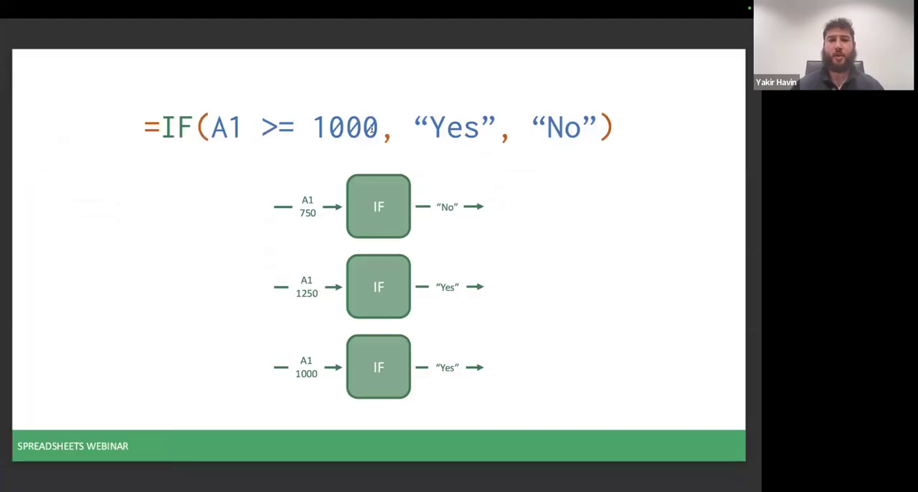
key("Right")
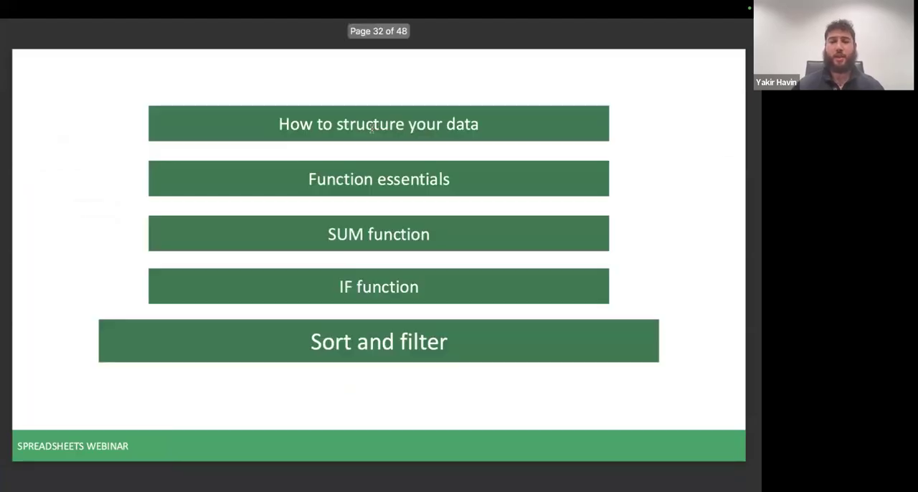
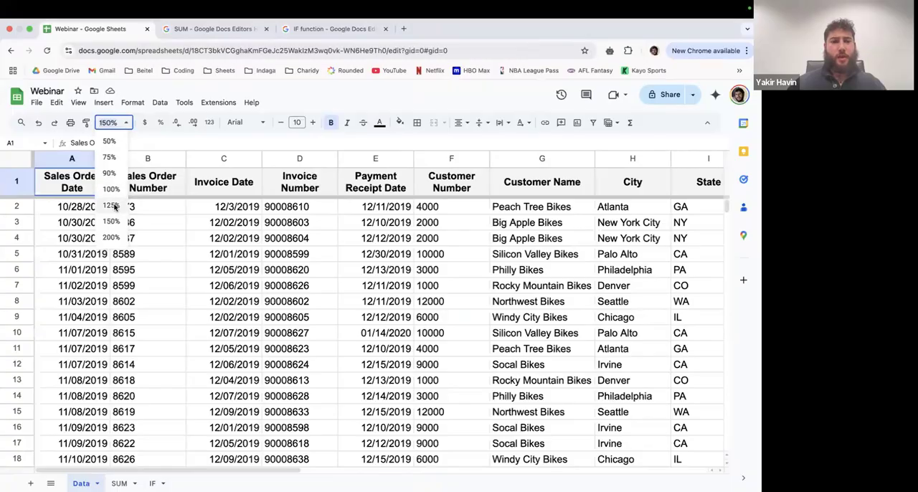
- Set the Data sheet's zoom to 125% and look across its columns from Sales Order Date to Gross Profit
left_click(126, 126)
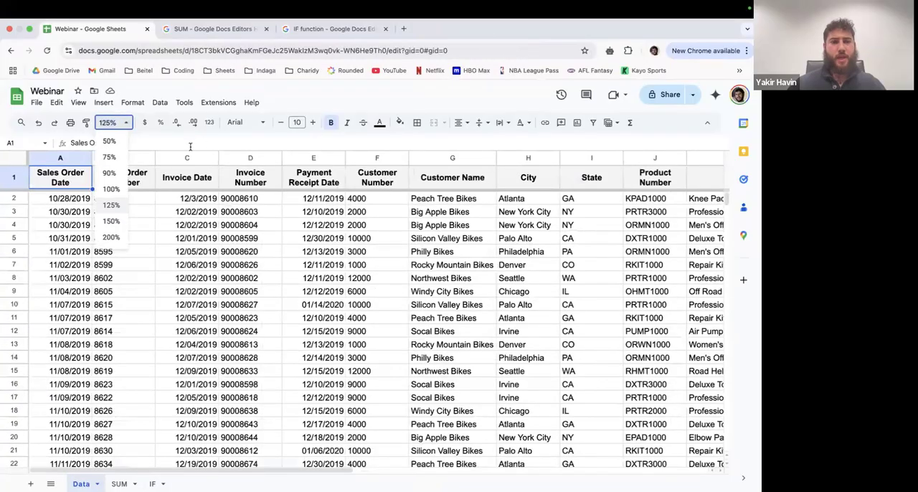
left_click(199, 221)
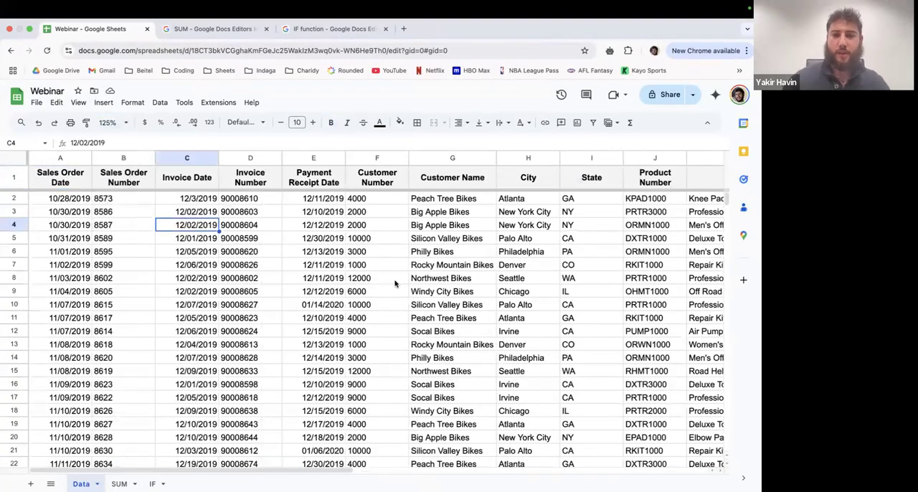
scroll(418, 296, "right", 10)
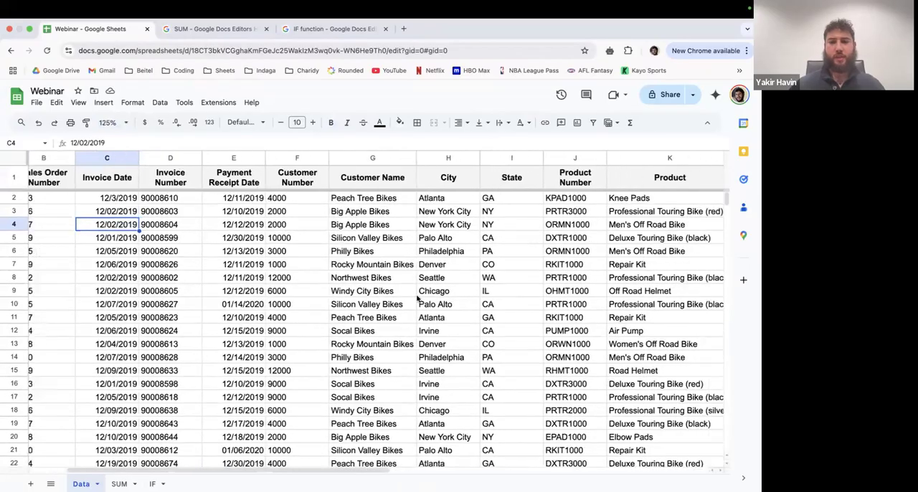
scroll(418, 297, "right", 5)
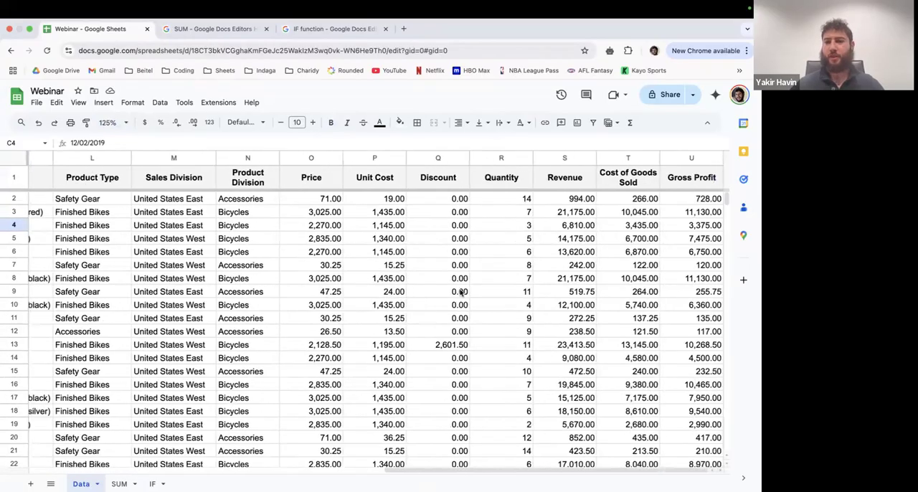
scroll(549, 238, "left", 4)
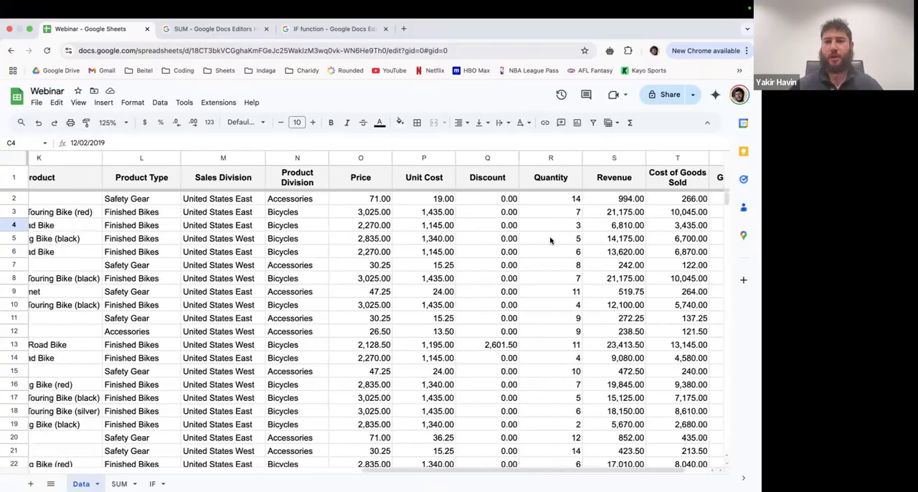
scroll(550, 238, "left", 10)
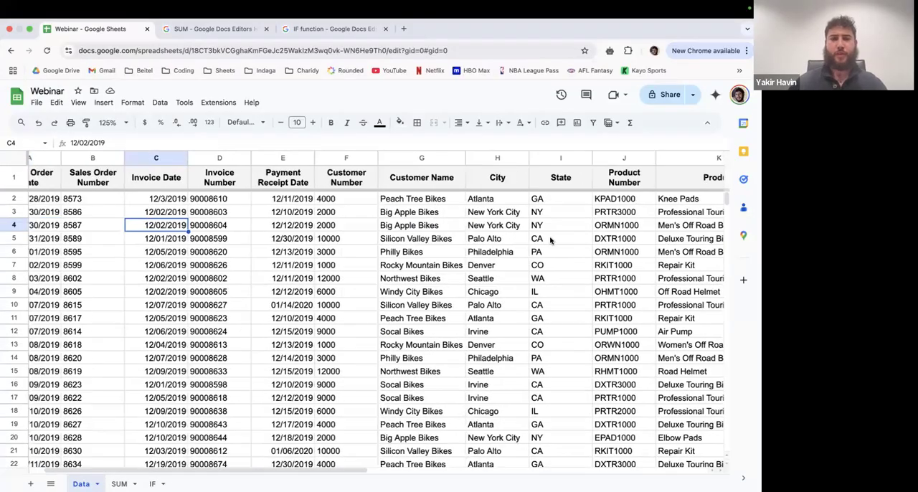
scroll(549, 239, "left", 1)
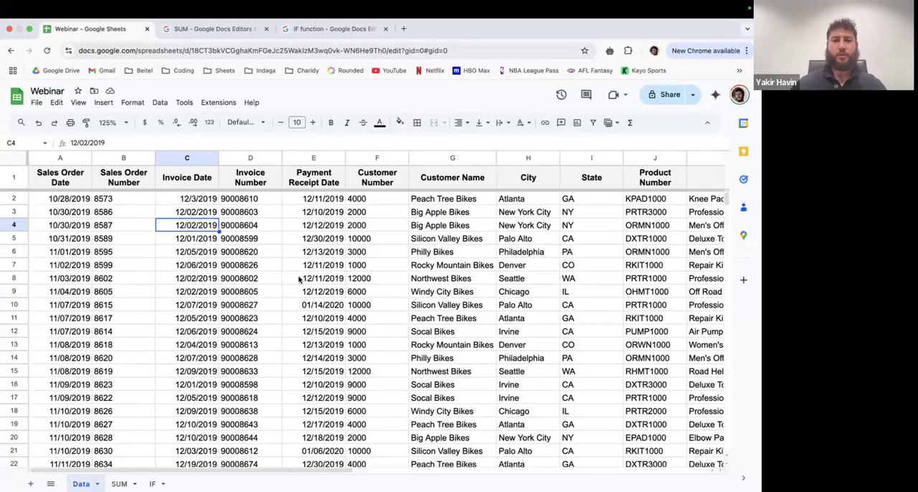
- Sort the whole sheet A to Z by the State column
scroll(250, 272, "right", 3)
left_click(418, 200)
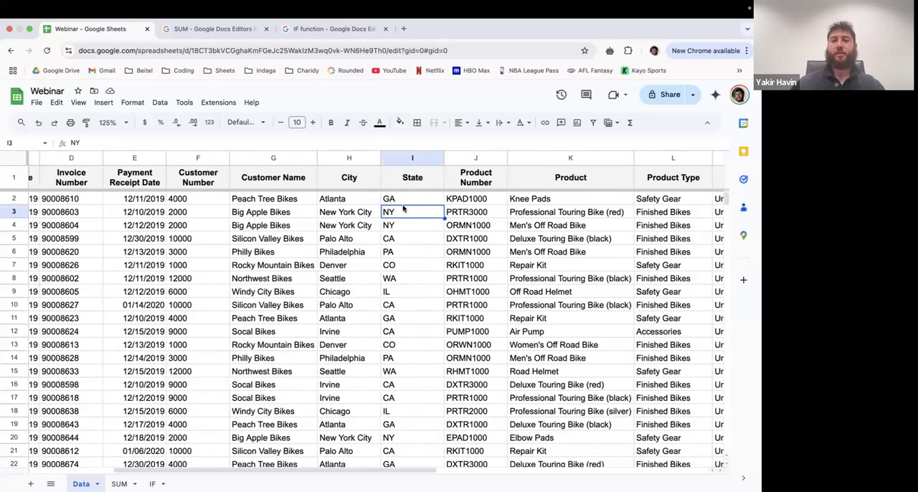
left_click(412, 159)
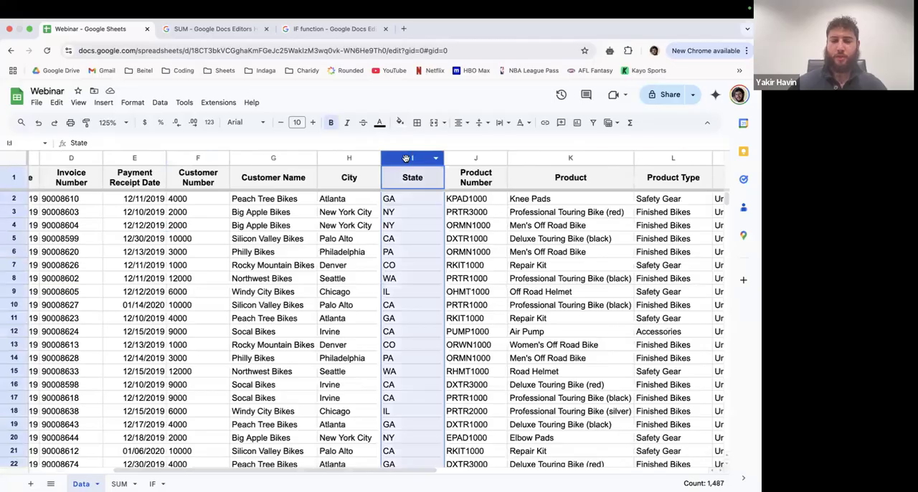
right_click(406, 161)
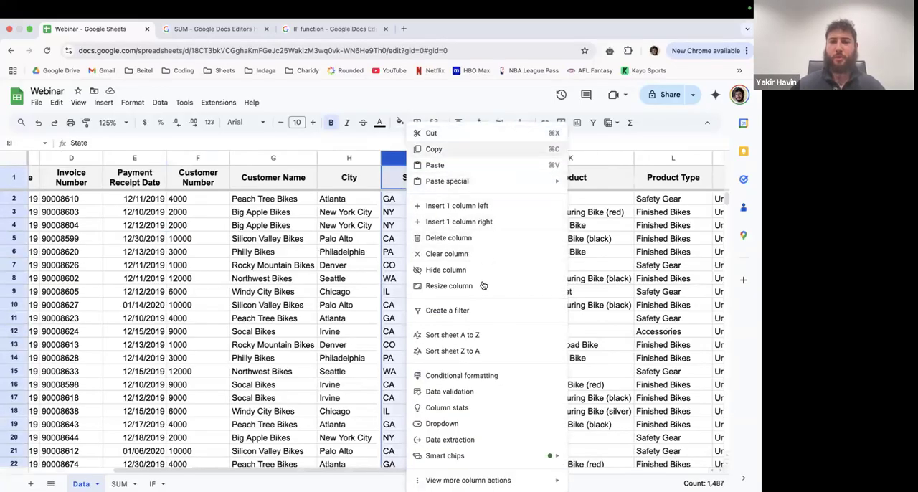
left_click(480, 335)
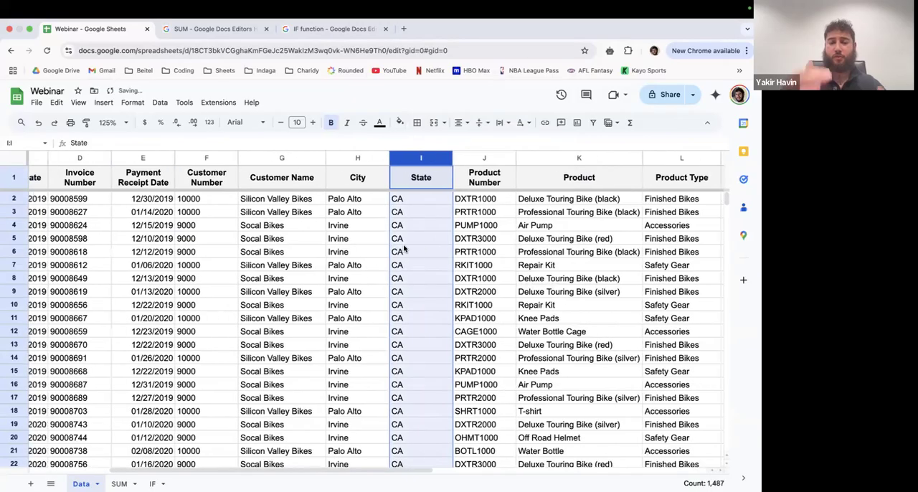
- Examine the order of the states down the sorted State column, from the first data row through the following groups
left_click(406, 201)
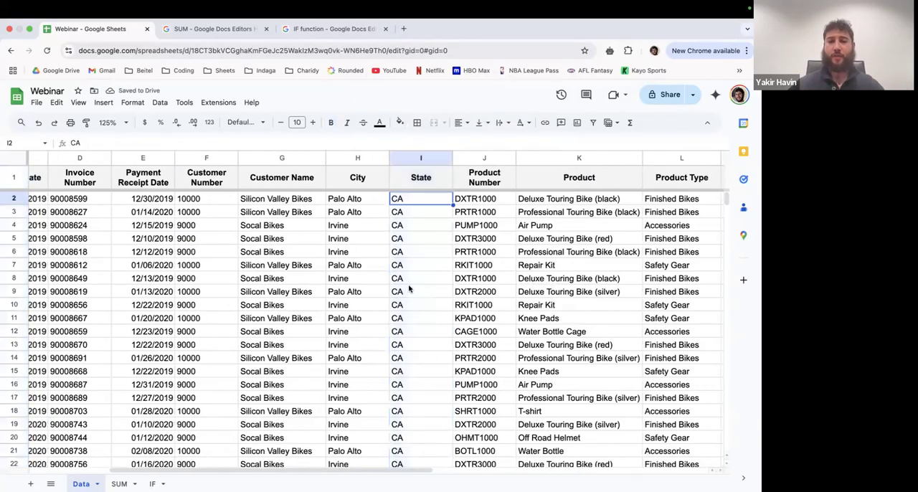
scroll(408, 289, "down", 13)
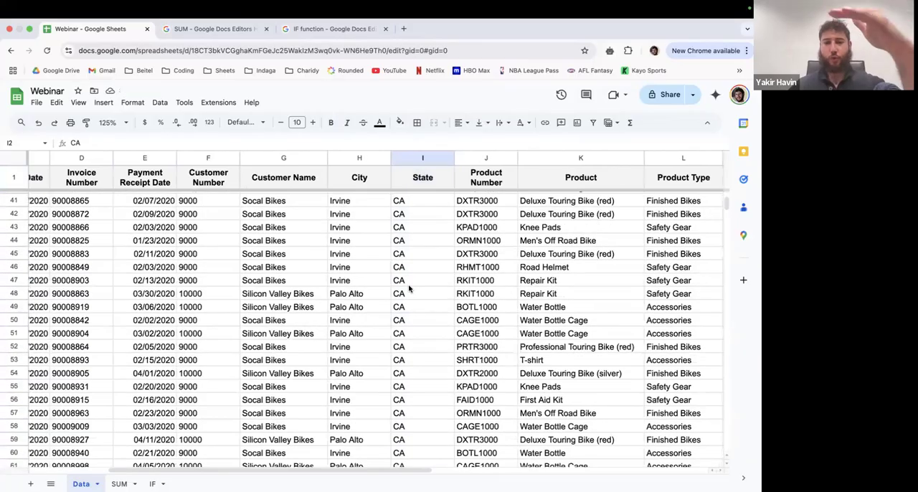
scroll(409, 288, "down", 9)
scroll(409, 288, "down", 20)
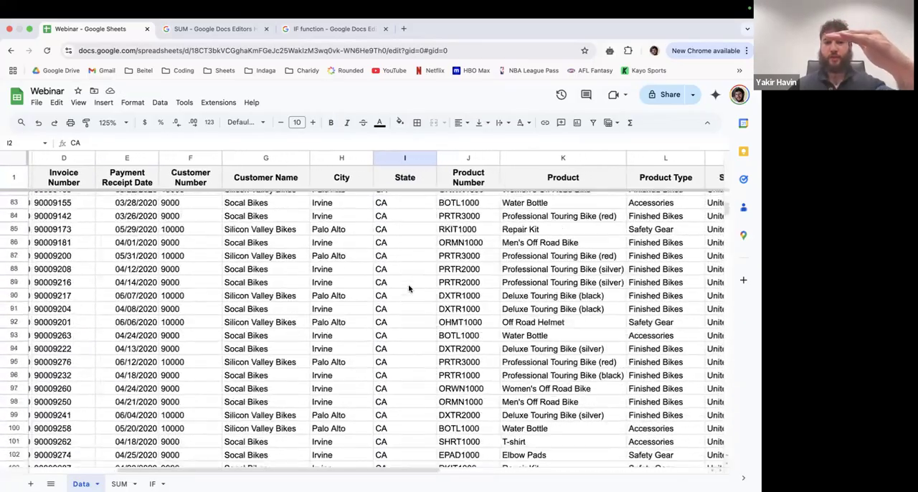
scroll(409, 288, "down", 20)
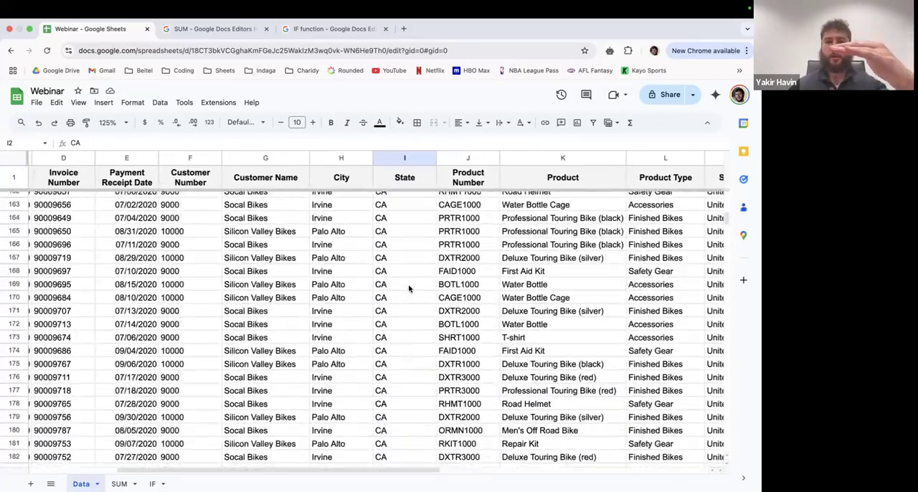
scroll(409, 288, "down", 20)
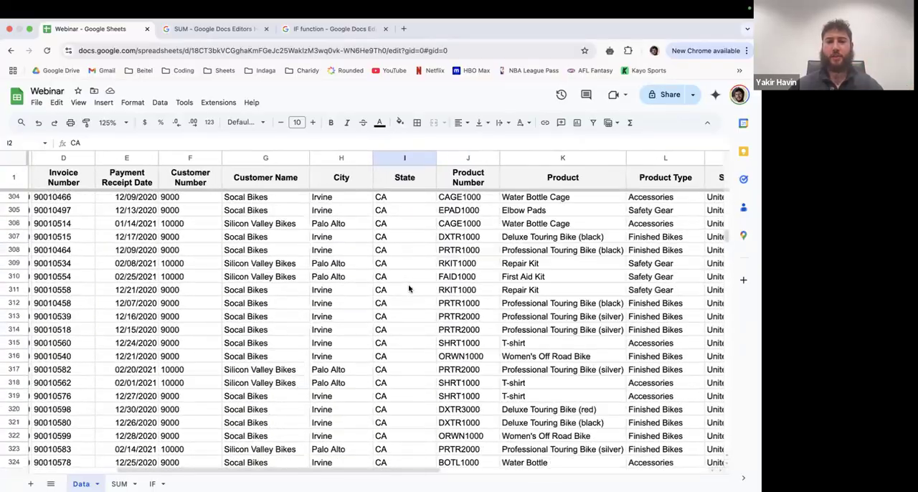
scroll(402, 281, "up", 1)
left_click(401, 281)
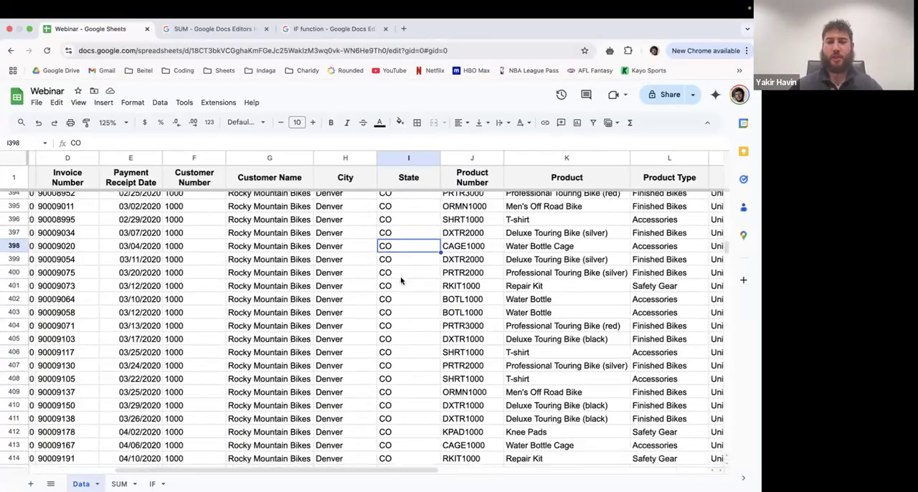
scroll(402, 281, "down", 1)
scroll(402, 281, "down", 1)
scroll(401, 281, "down", 20)
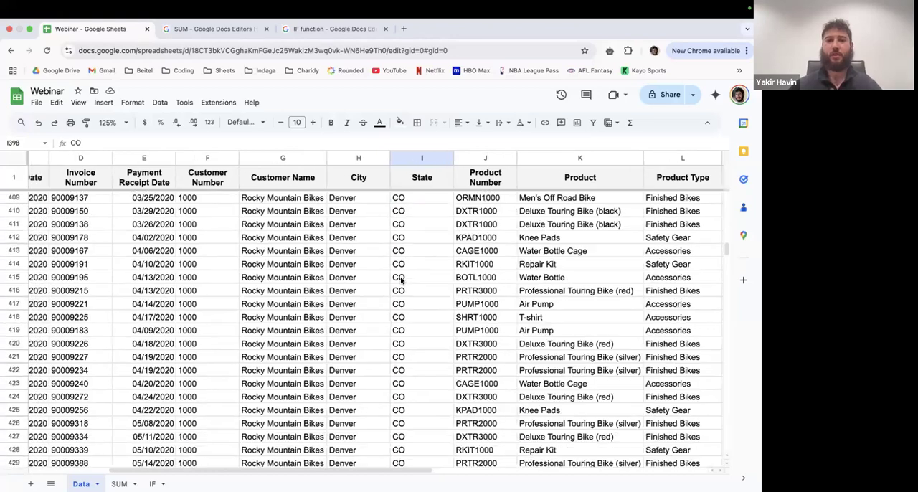
left_click(398, 249)
scroll(400, 249, "up", 7)
left_click(402, 285)
scroll(401, 286, "down", 7)
scroll(402, 285, "down", 20)
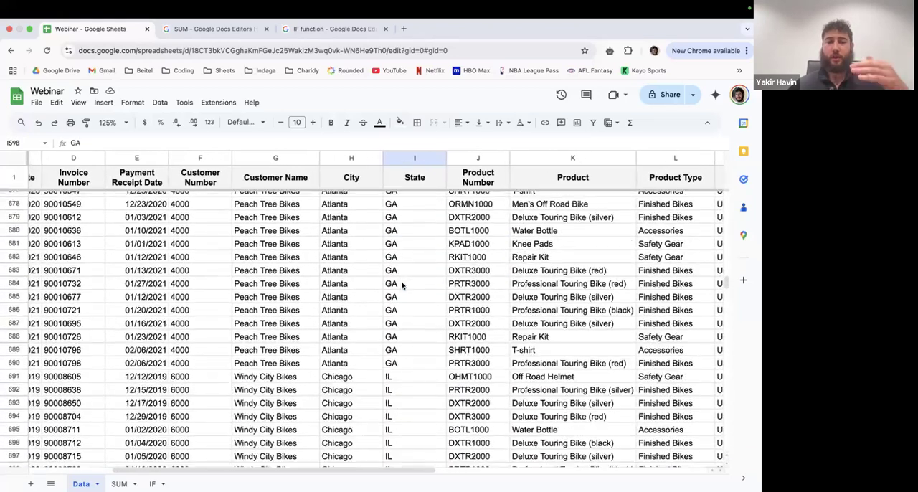
- Sort the whole sheet Z to A by the State column and check the first rows of the reversed order
left_click(402, 158)
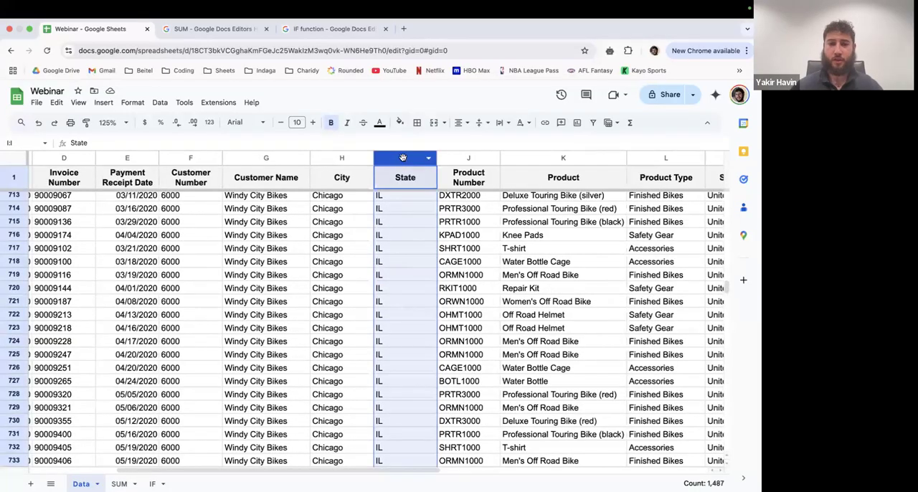
left_click(403, 208)
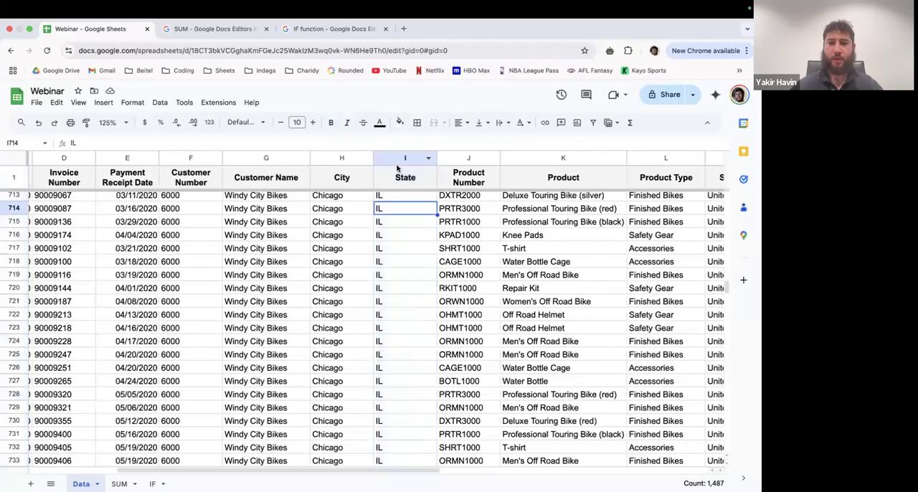
left_click(397, 158)
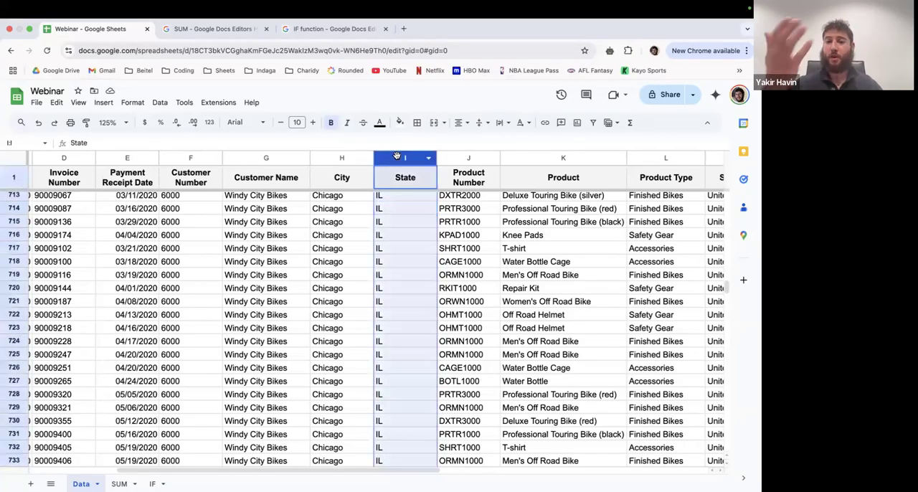
right_click(397, 157)
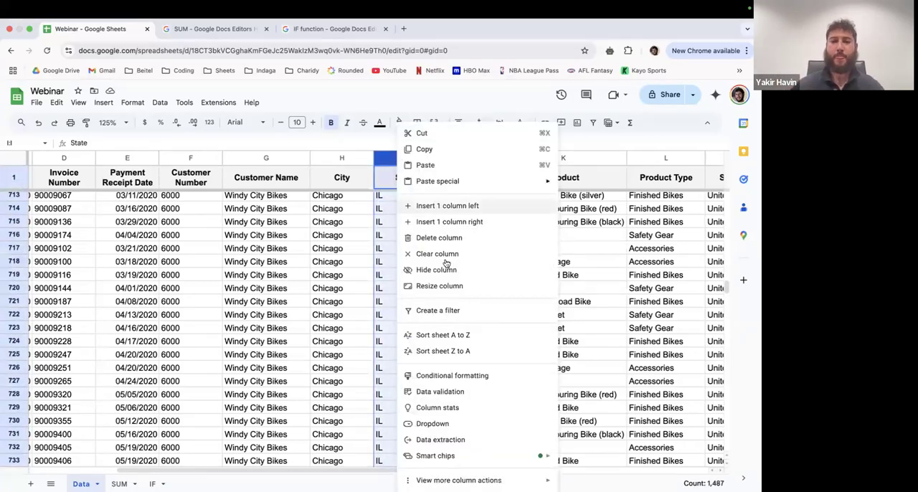
left_click(450, 350)
scroll(411, 251, "up", 10)
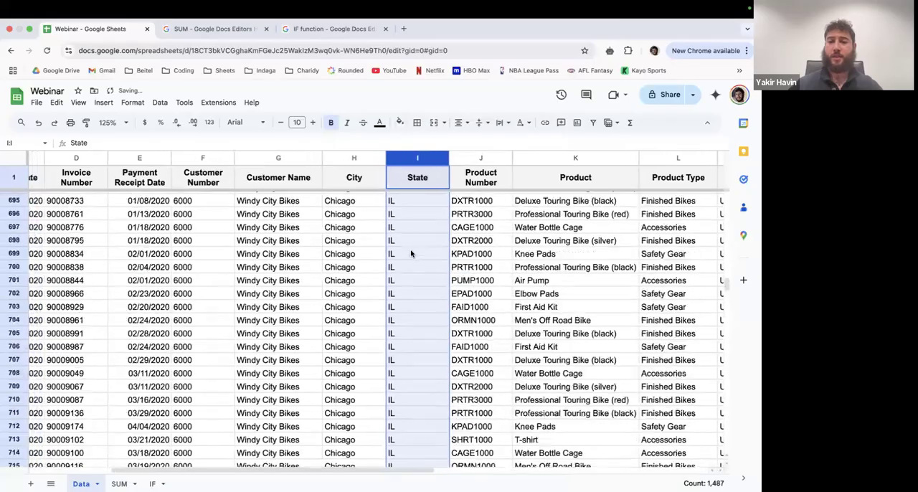
left_click_drag(726, 278, 725, 198)
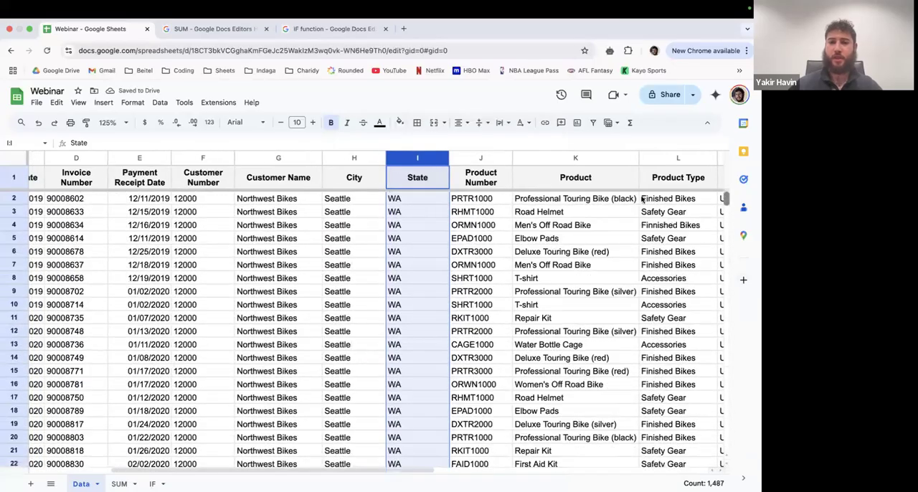
left_click(406, 212)
left_click(402, 200)
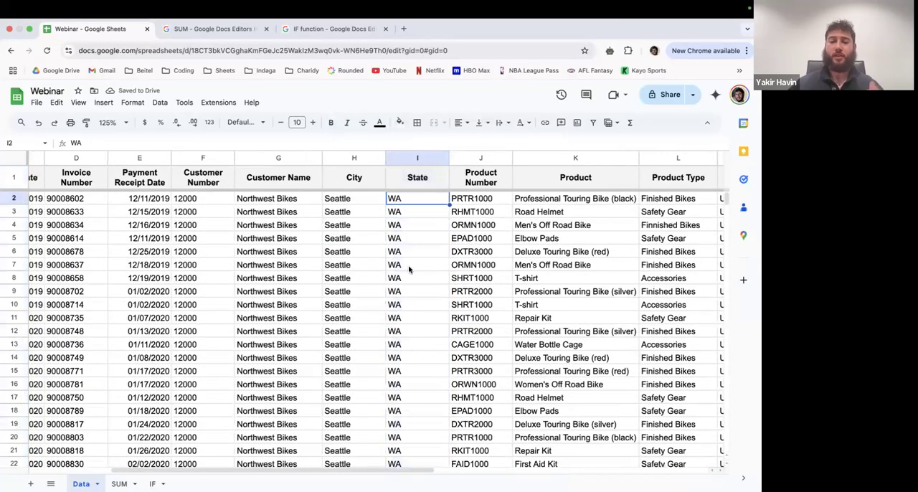
scroll(409, 270, "down", 12)
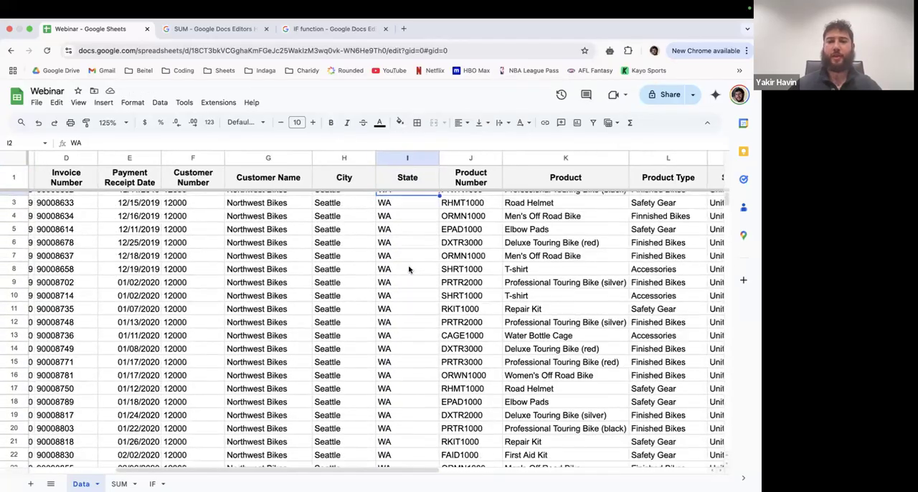
scroll(409, 269, "down", 3)
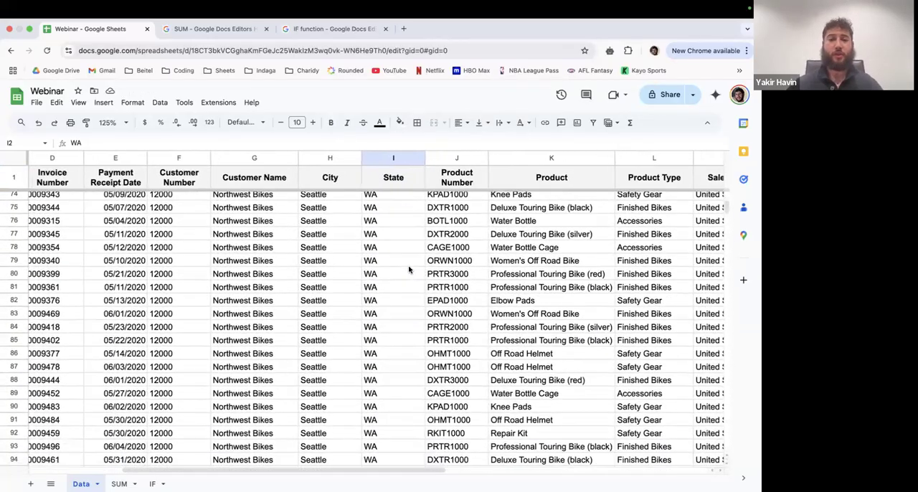
scroll(409, 270, "up", 20)
scroll(409, 269, "up", 2)
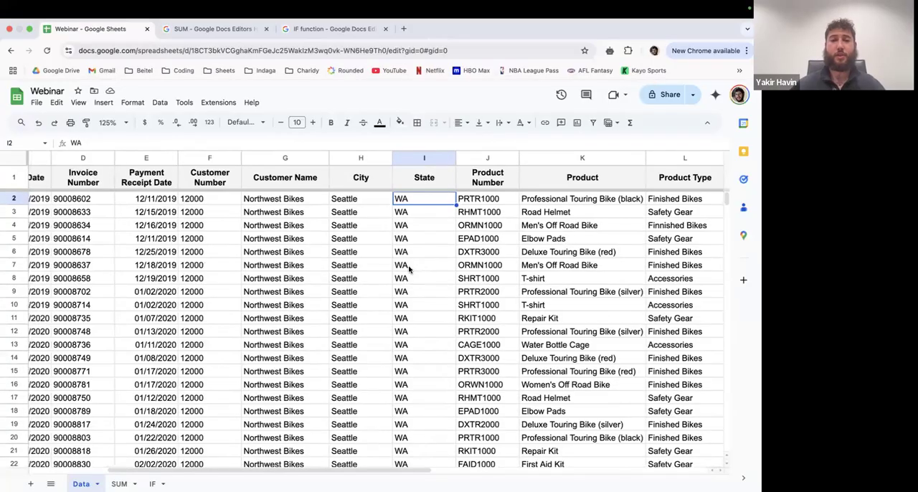
- Sort the whole sheet Z to A by the Sales Order Date column and check the dates in the first rows
scroll(409, 269, "left", 5)
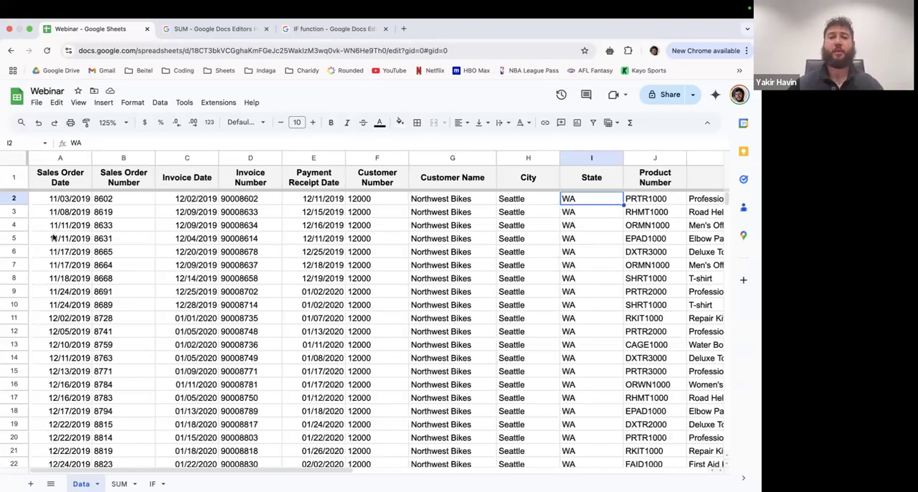
left_click(66, 209)
left_click(82, 201)
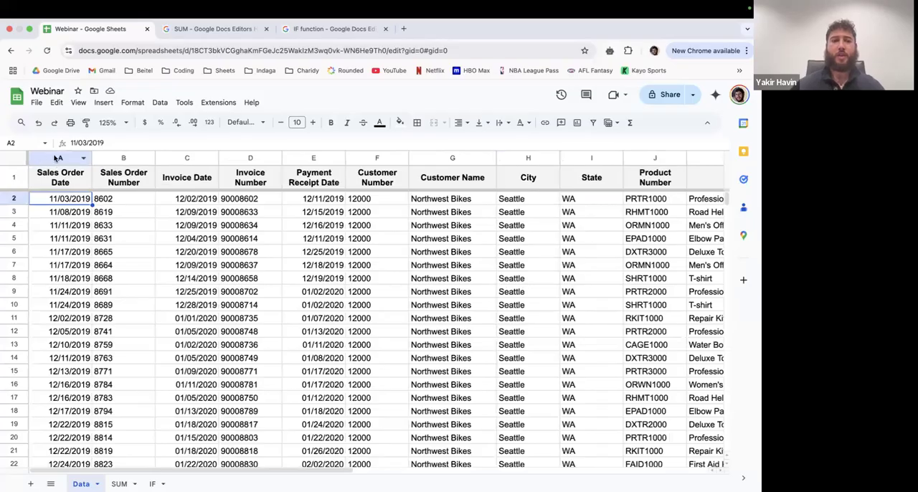
left_click(57, 158)
right_click(55, 155)
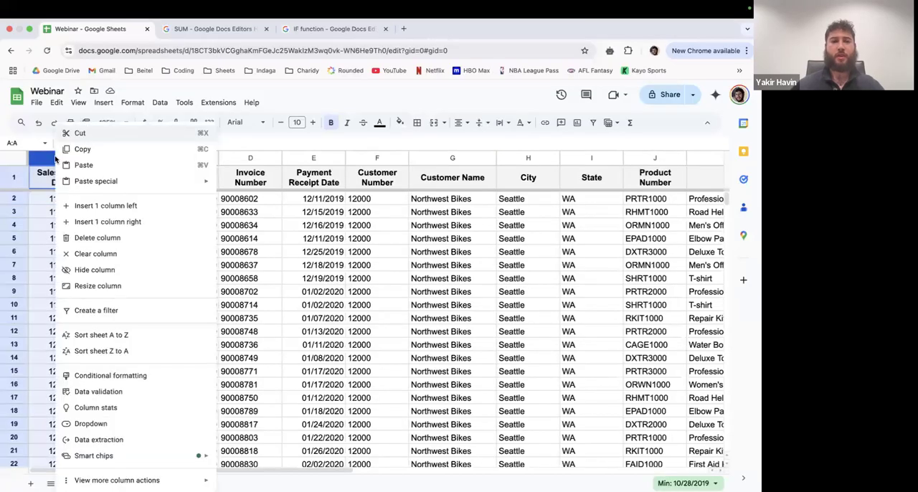
left_click(131, 353)
left_click(104, 279)
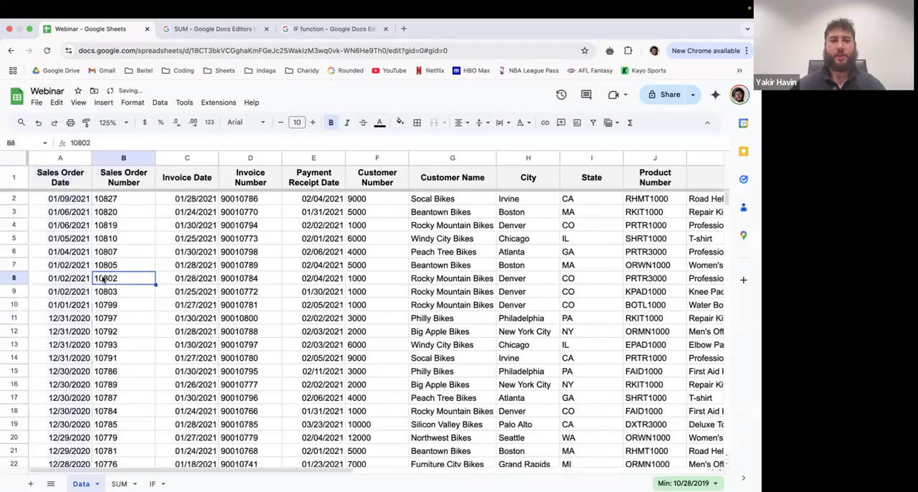
left_click(71, 204)
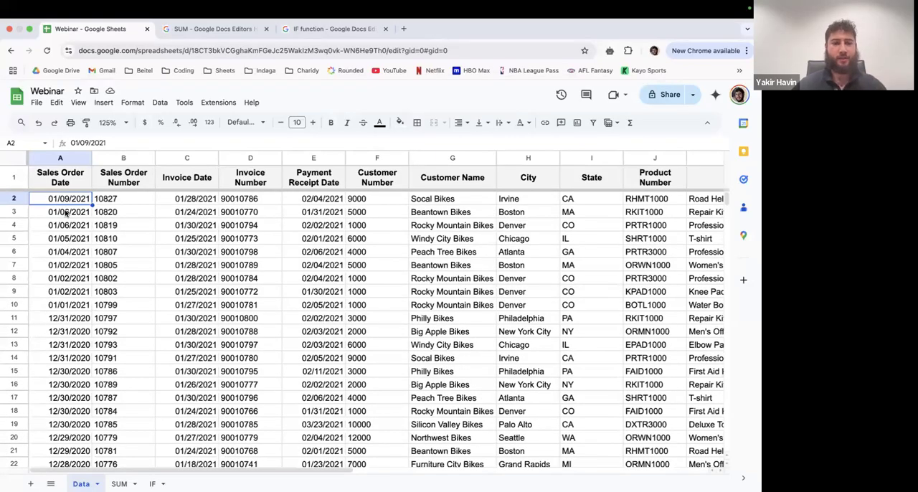
scroll(63, 235, "down", 3)
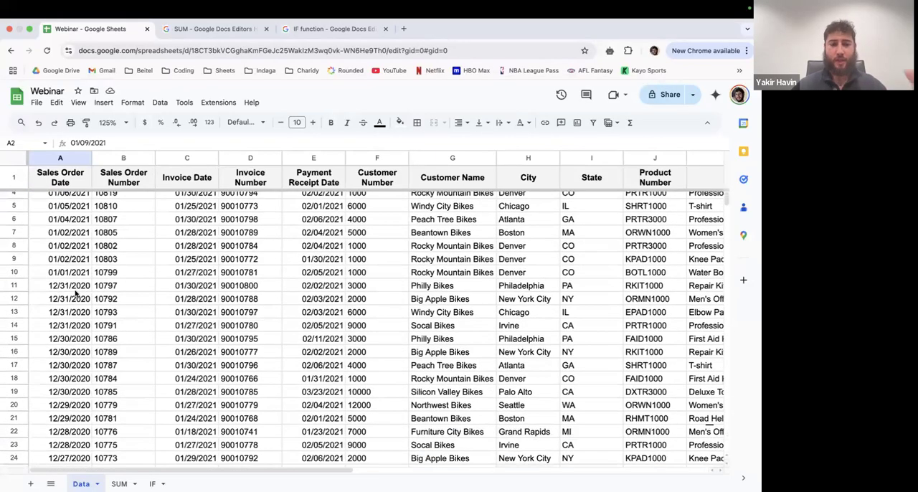
- Examine how the dates run down the sorted Sales Order Date column, and return to the first data row
left_click(67, 290)
scroll(65, 301, "down", 20)
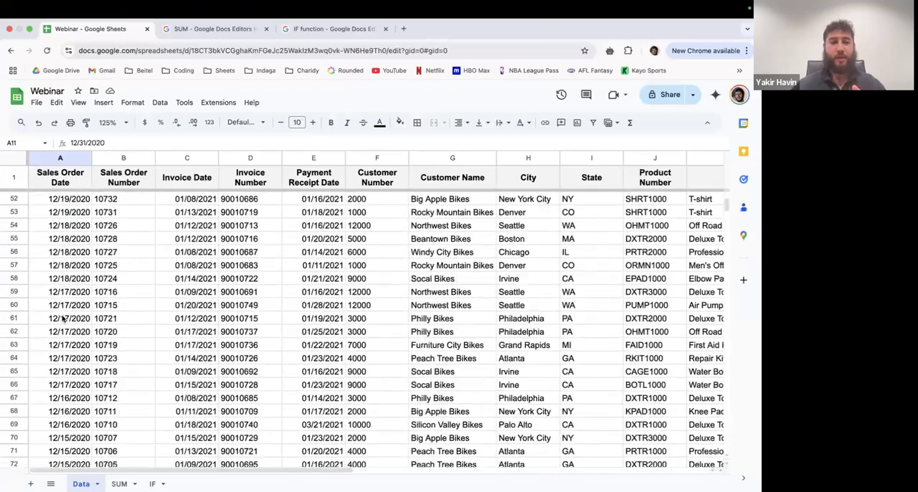
scroll(64, 317, "down", 10)
left_click(63, 283)
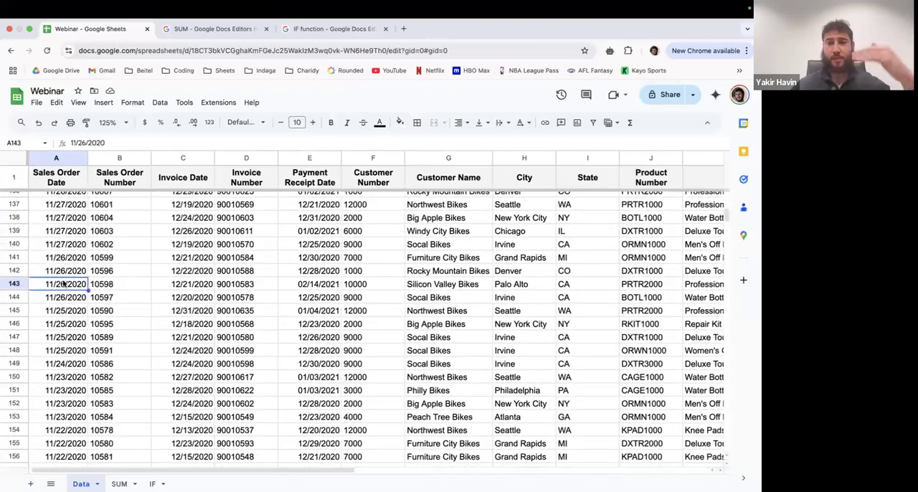
scroll(63, 283, "down", 4)
scroll(63, 283, "down", 1)
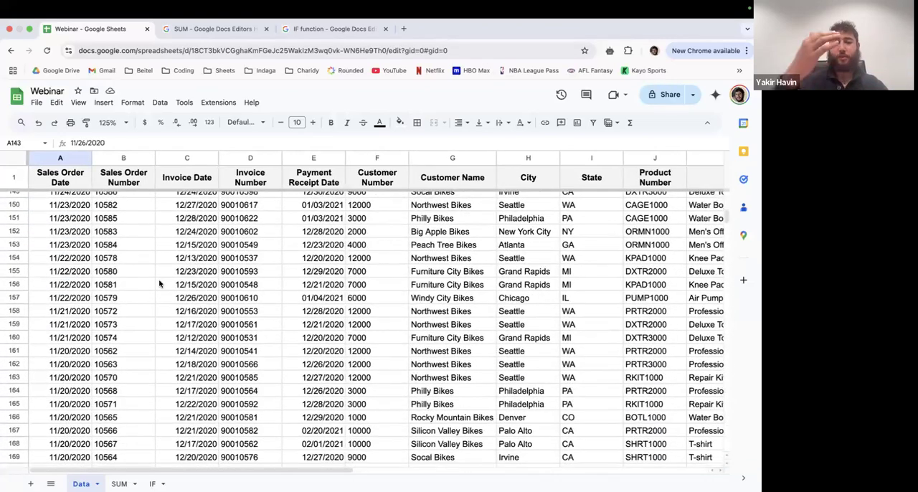
scroll(159, 284, "up", 20)
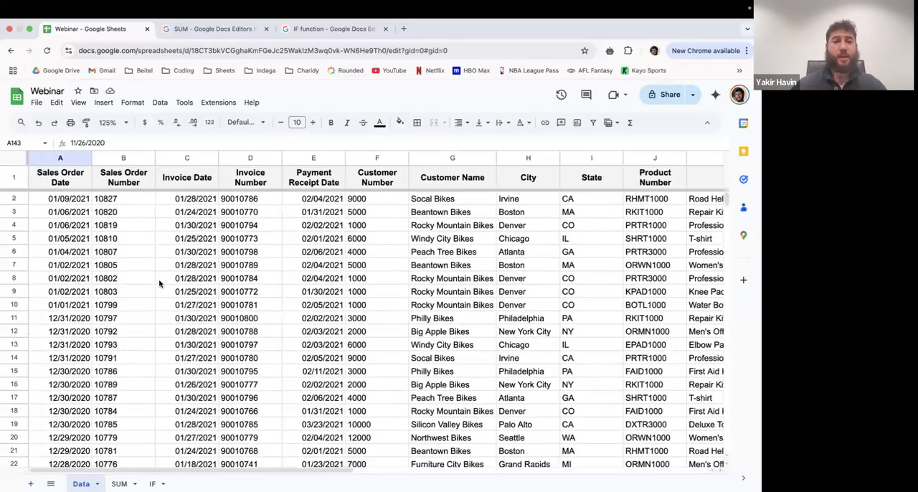
- Sort the whole sheet Z to A by the Revenue column
scroll(159, 284, "right", 15)
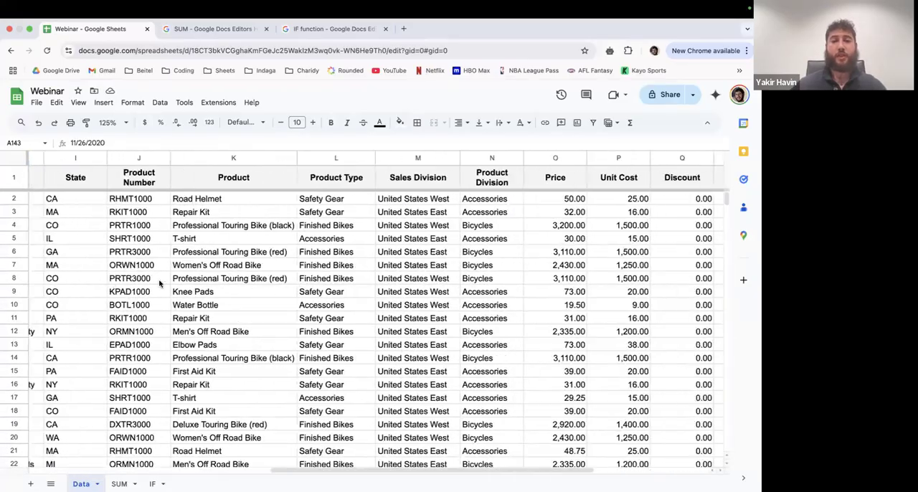
scroll(159, 284, "right", 1)
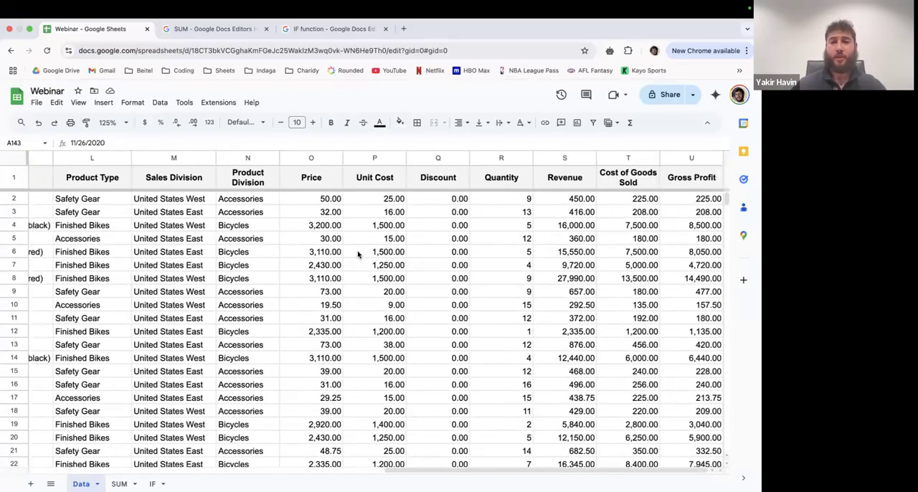
left_click(564, 158)
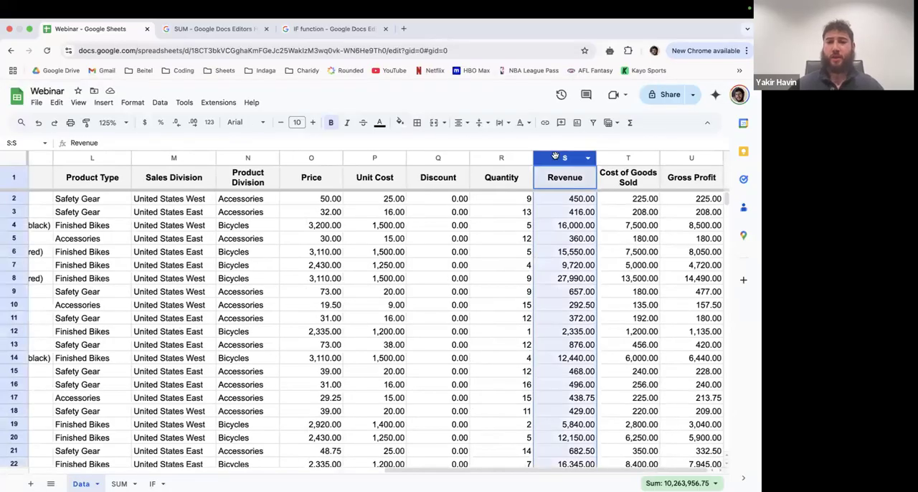
right_click(555, 156)
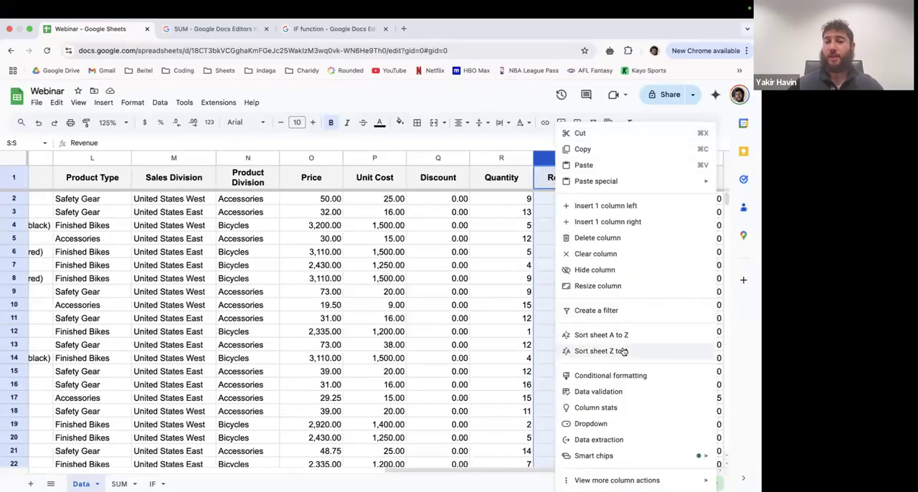
left_click(600, 351)
scroll(596, 269, "left", 1)
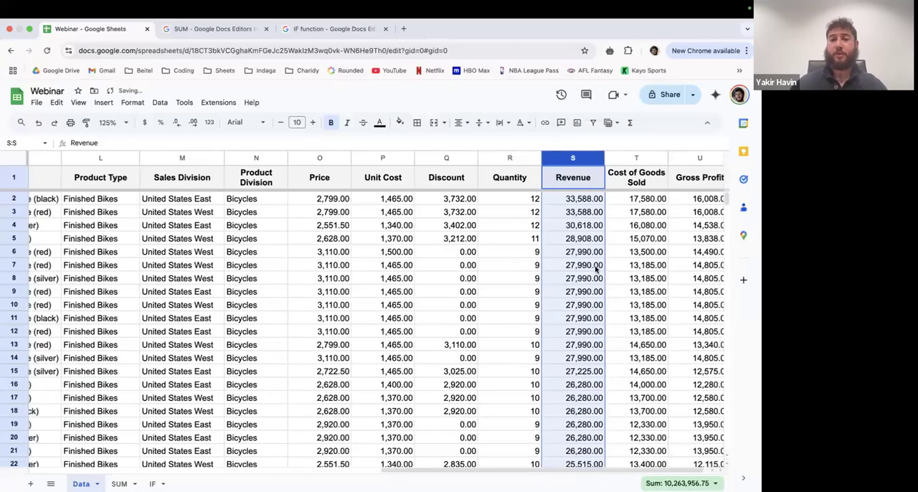
- Check the revenue, quantity and product of the first sale in the revenue-sorted sheet
left_click(570, 199)
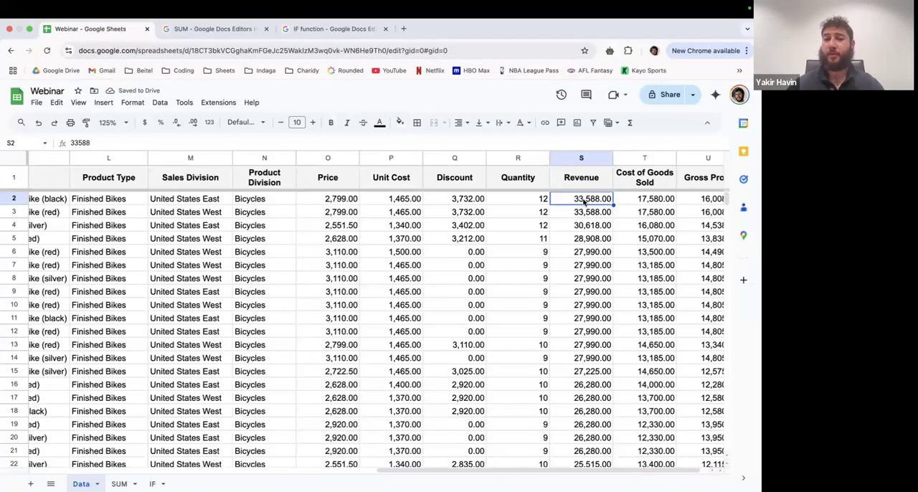
left_click(512, 204)
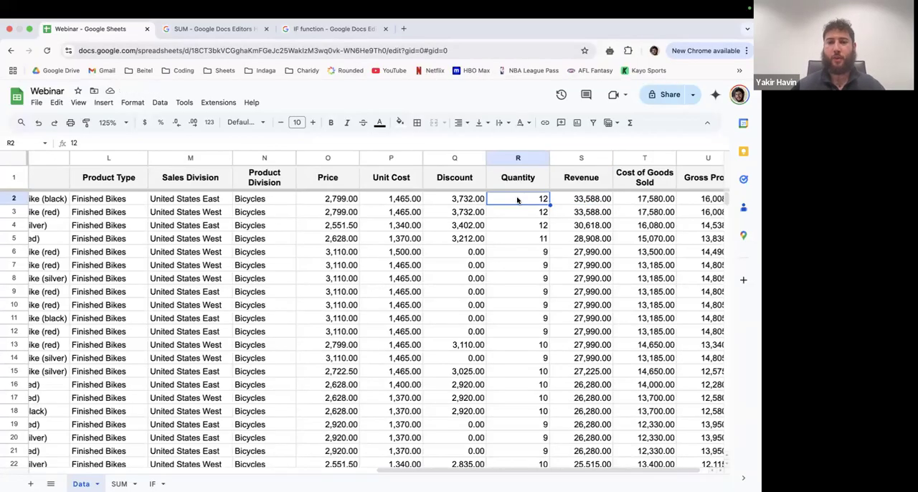
scroll(518, 201, "left", 2)
scroll(517, 201, "left", 3)
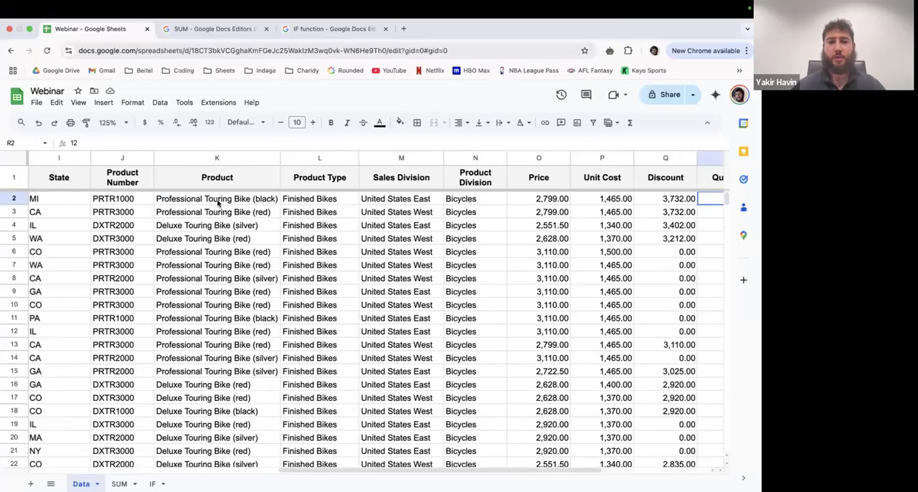
left_click(218, 204)
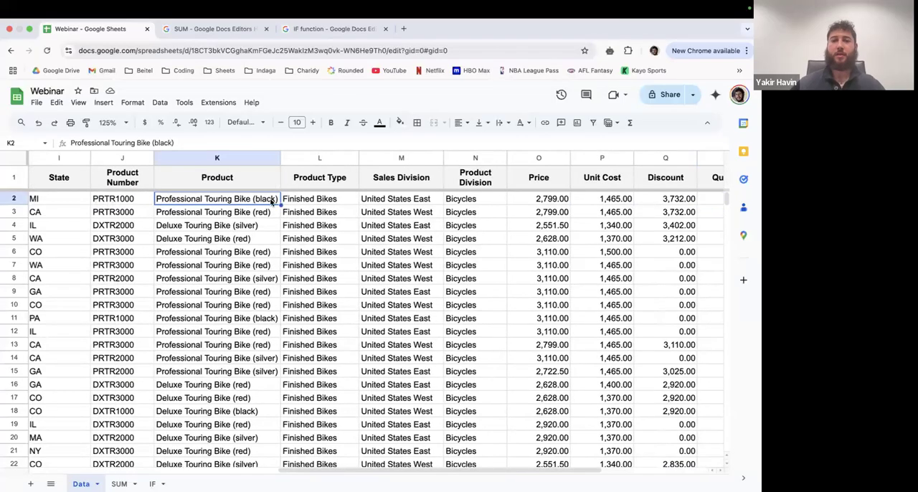
- Review the first sale's product type, sales division, price, quantity, cost of goods sold and gross profit in row 2
scroll(244, 202, "right", 3)
left_click(239, 203)
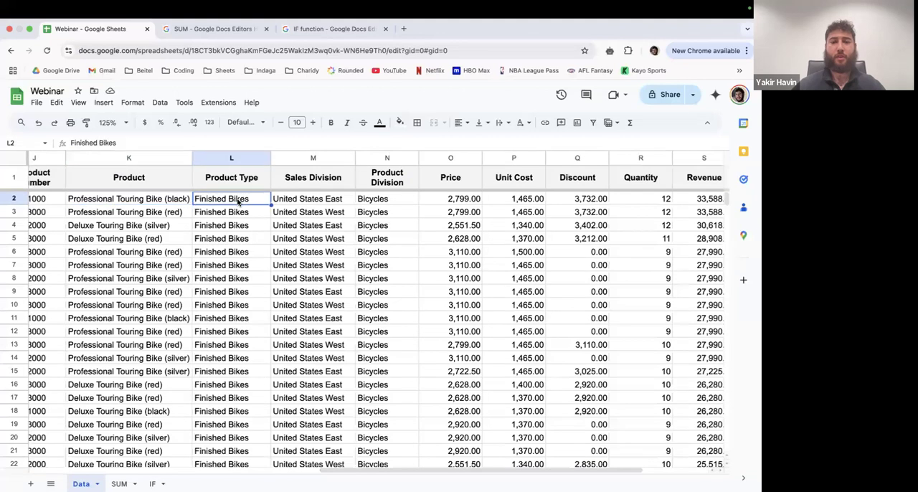
scroll(275, 217, "right", 1)
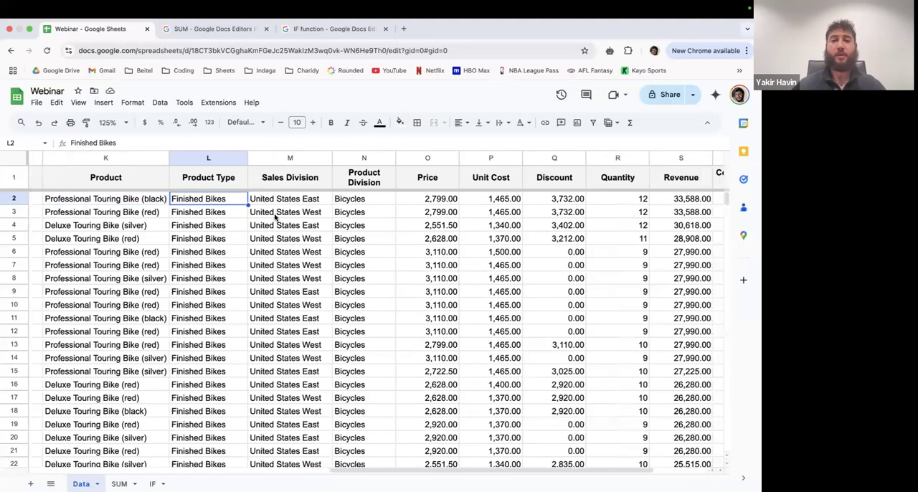
left_click(303, 200)
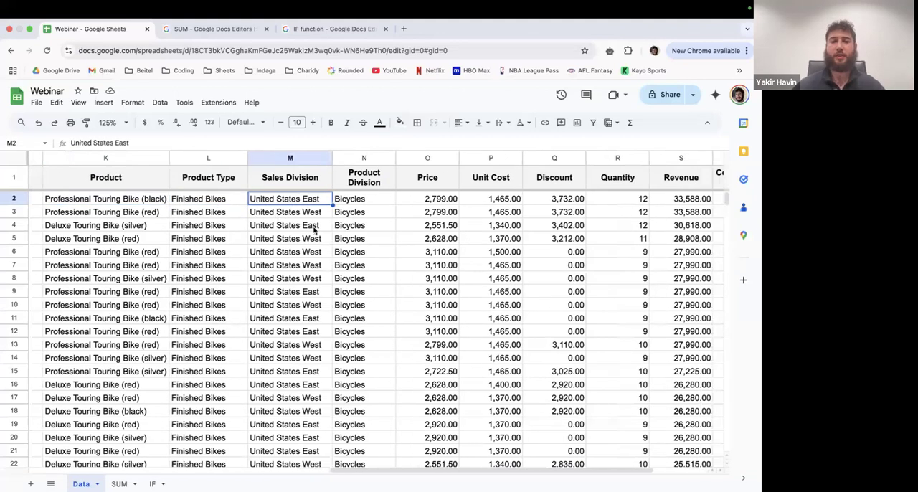
scroll(313, 230, "right", 2)
left_click(327, 203)
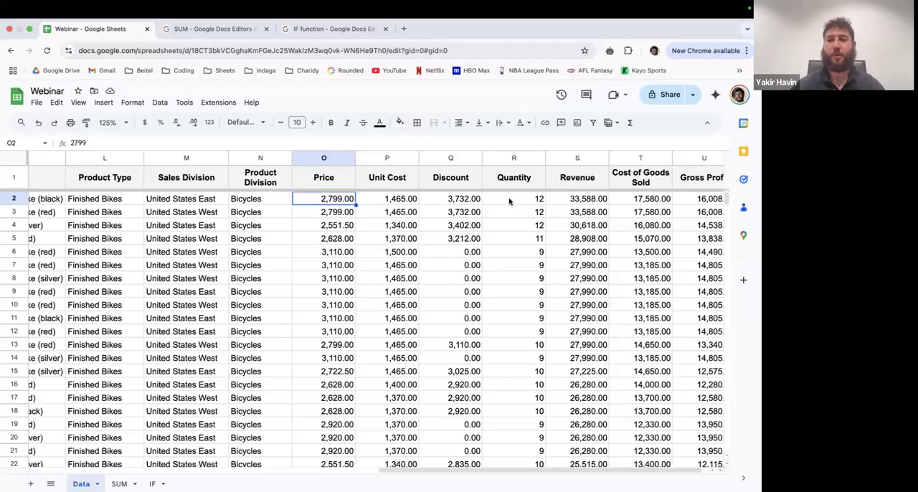
left_click(535, 199)
scroll(545, 200, "right", 1)
left_click(641, 201)
left_click(685, 200)
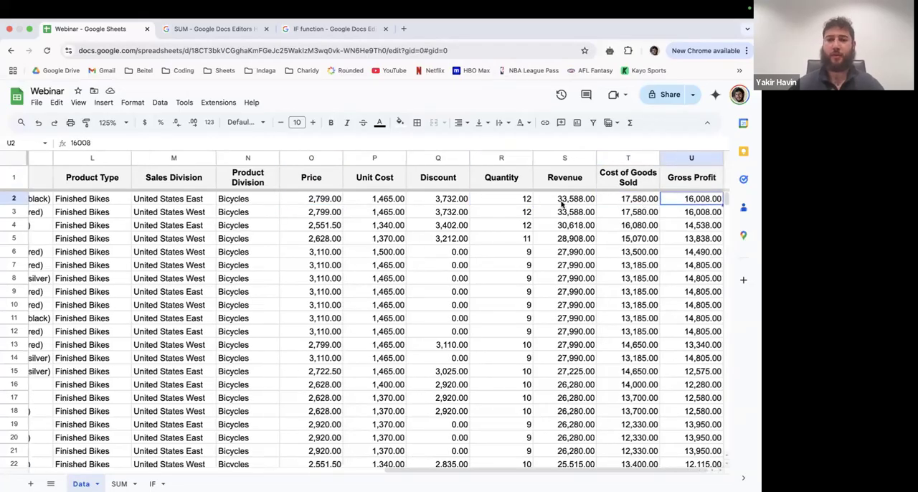
- Check the customer name, city, sales order details and invoice number of the first sale in row 2
scroll(527, 206, "left", 8)
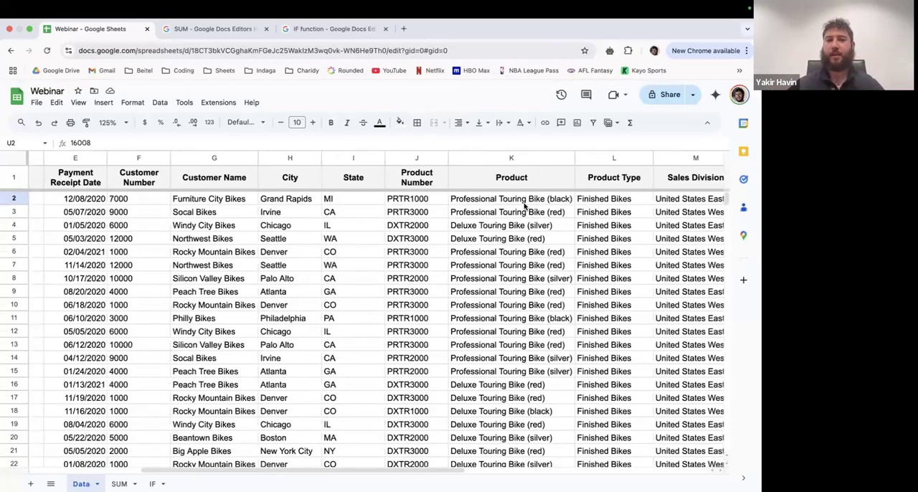
scroll(488, 207, "left", 4)
left_click(423, 202)
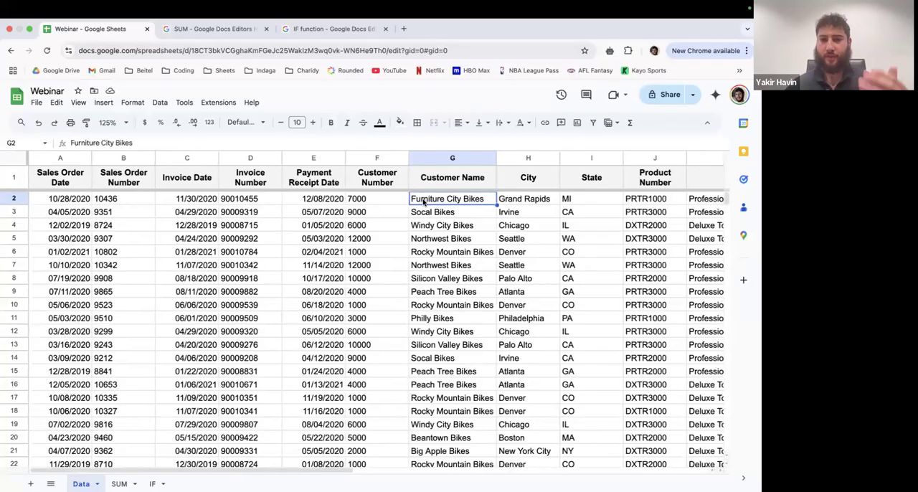
left_click(502, 202)
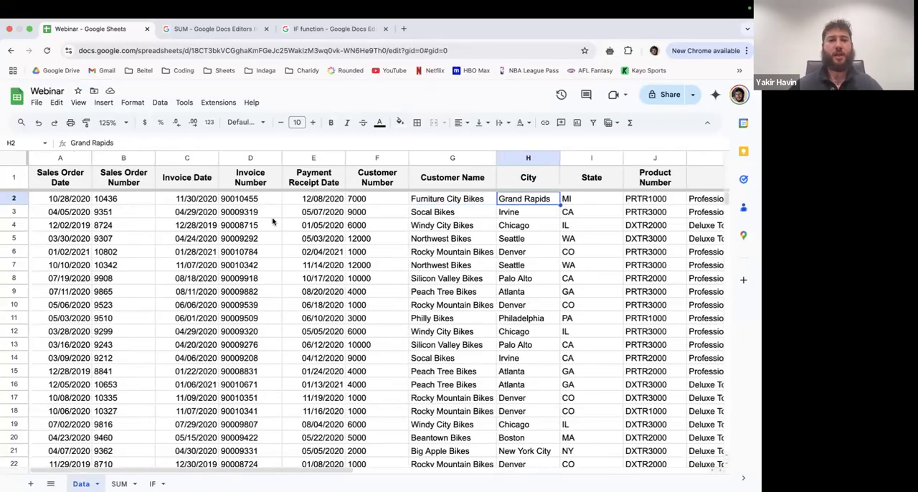
left_click(91, 202)
left_click(228, 201)
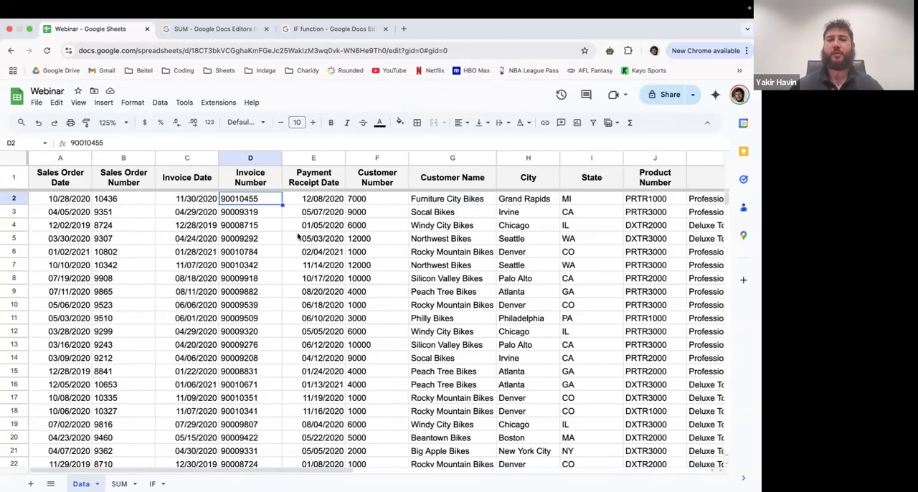
- Look through the next sales records one by one, selecting rows 3 to 7 in turn
scroll(298, 237, "right", 6)
scroll(298, 237, "right", 5)
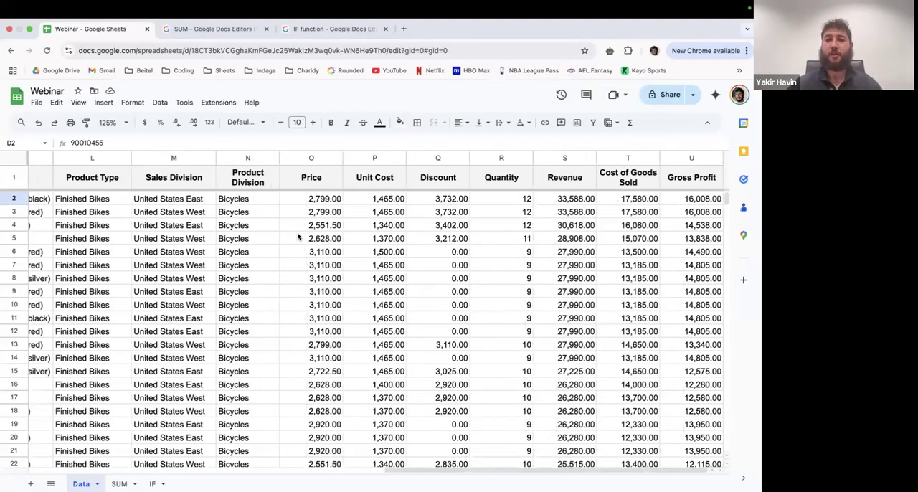
left_click(15, 214)
left_click(14, 225)
left_click(15, 238)
left_click(15, 252)
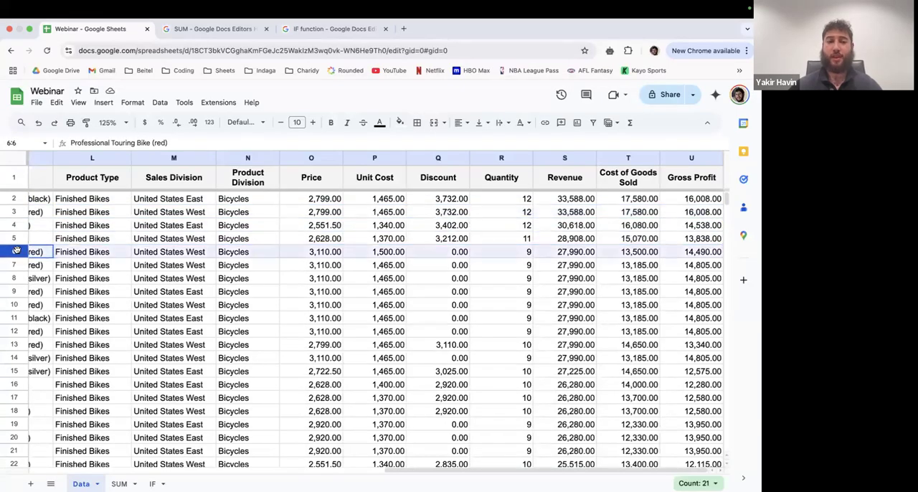
left_click(14, 264)
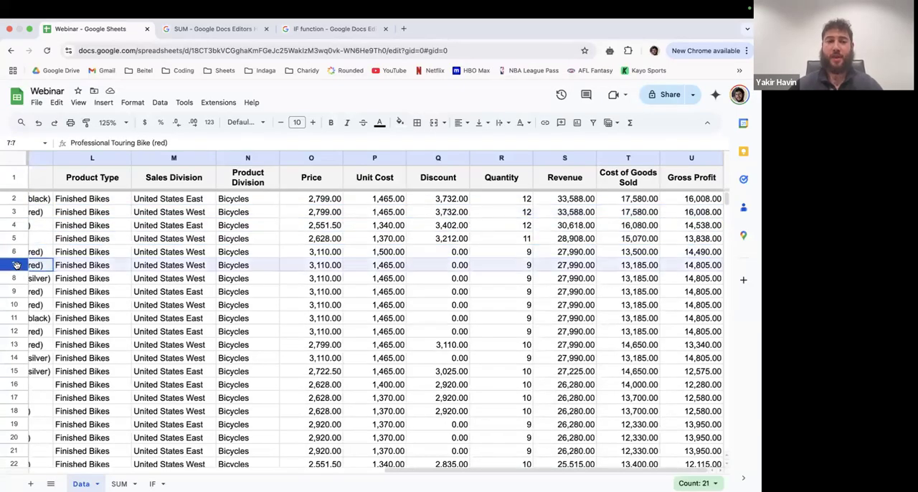
- Look through the columns from Sales Division to Discount in turn, and check the discounts in rows 5 and 2
left_click(166, 163)
left_click(242, 162)
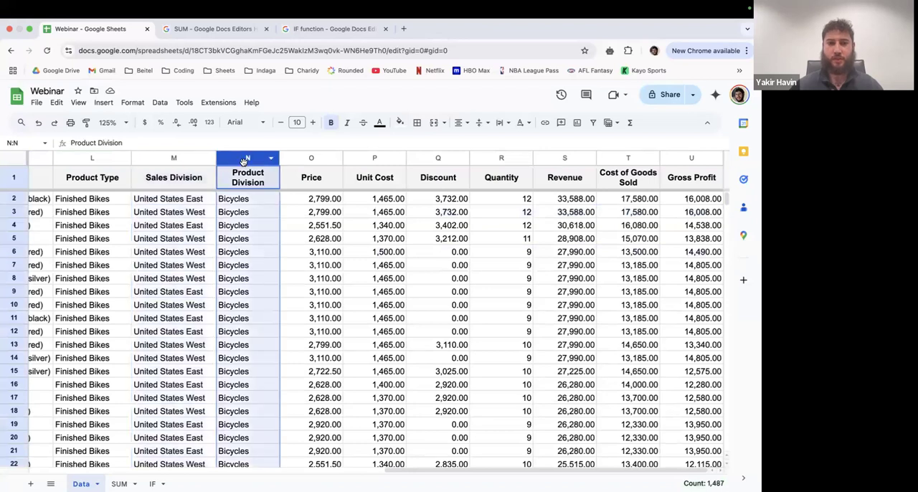
left_click(324, 158)
left_click(374, 159)
left_click(427, 158)
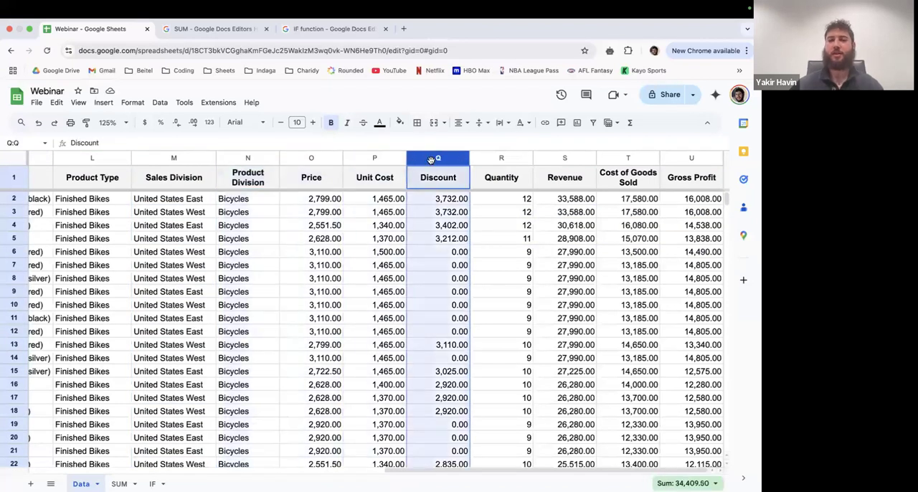
left_click(441, 238)
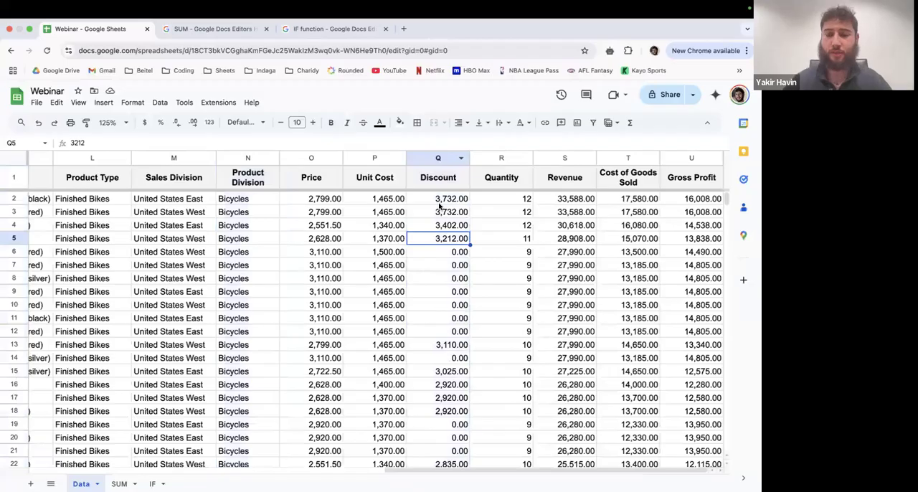
left_click(456, 201)
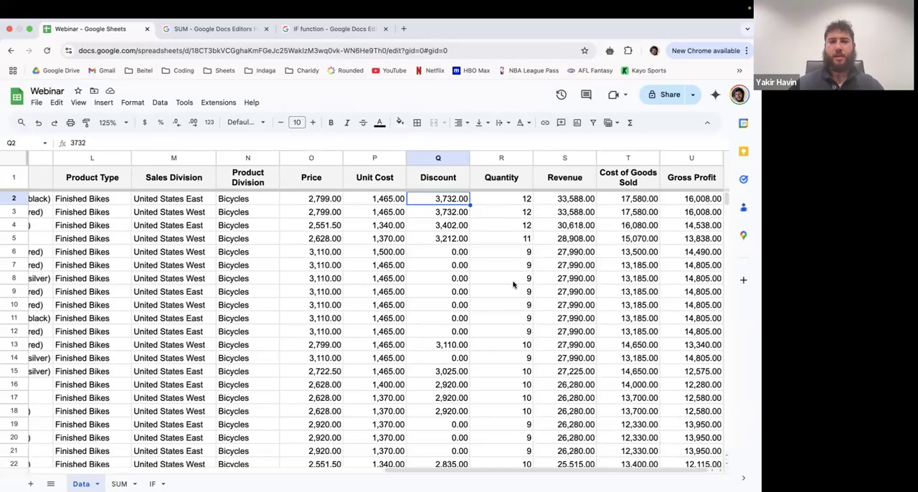
- Switch to the webinar presentation and advance to the Filtering slide
key("ctrl+Left")
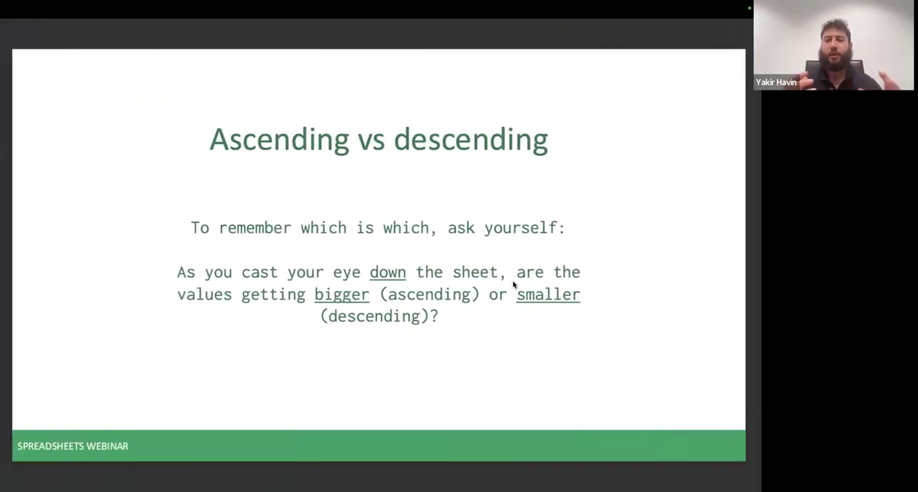
key("Right")
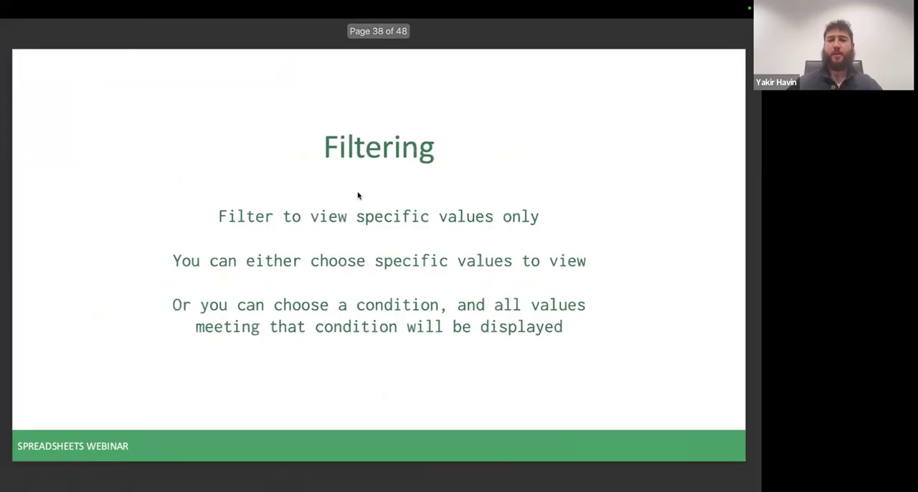
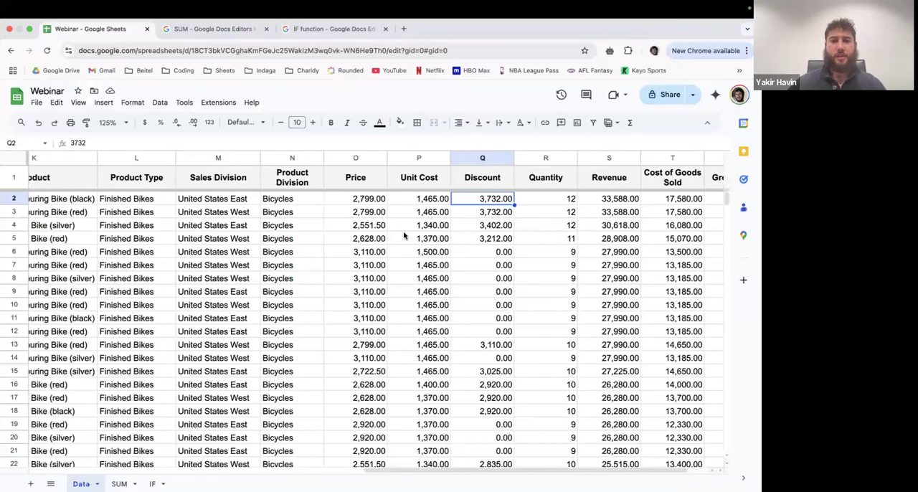
scroll(404, 235, "left", 2)
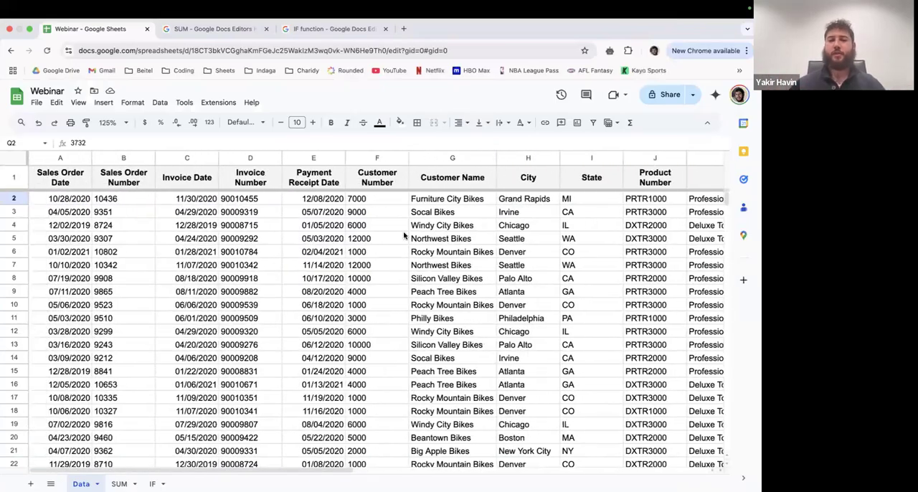
left_click(367, 161)
right_click(367, 162)
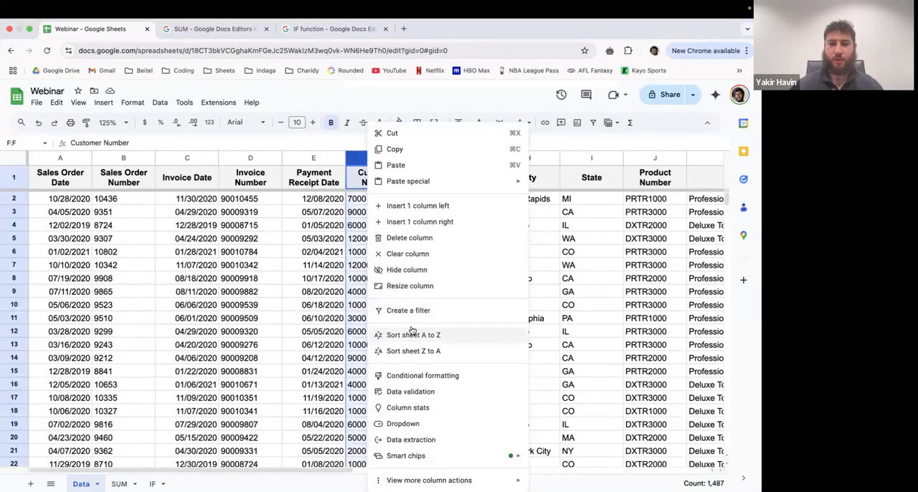
left_click(328, 213)
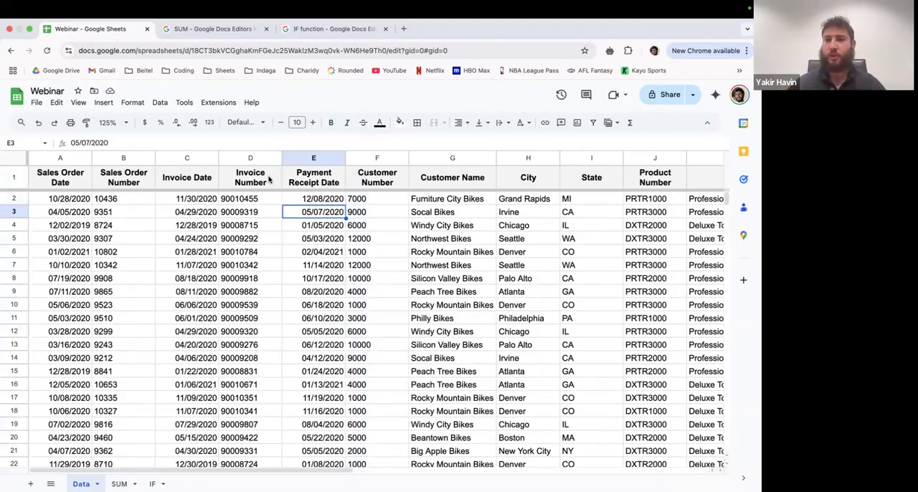
- Select header row 1 and create a filter covering all columns of the sales data
left_click(14, 177)
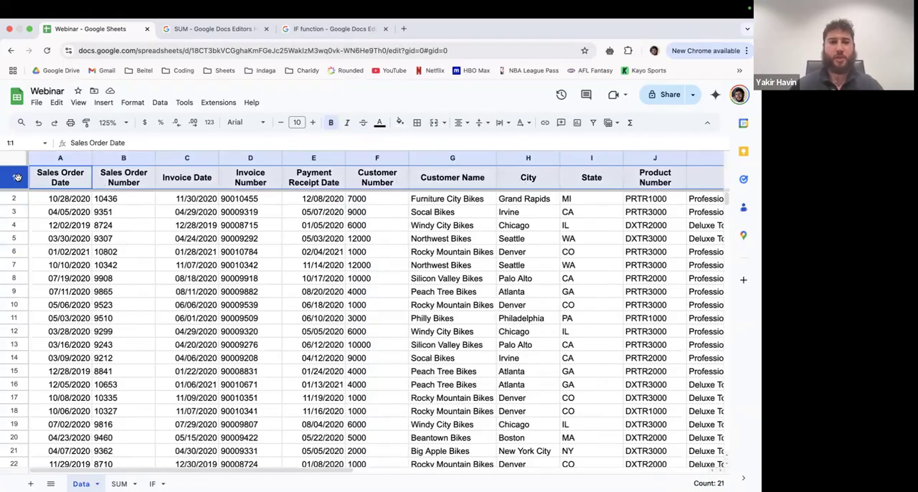
left_click(36, 198)
left_click(15, 179)
scroll(253, 187, "right", 15)
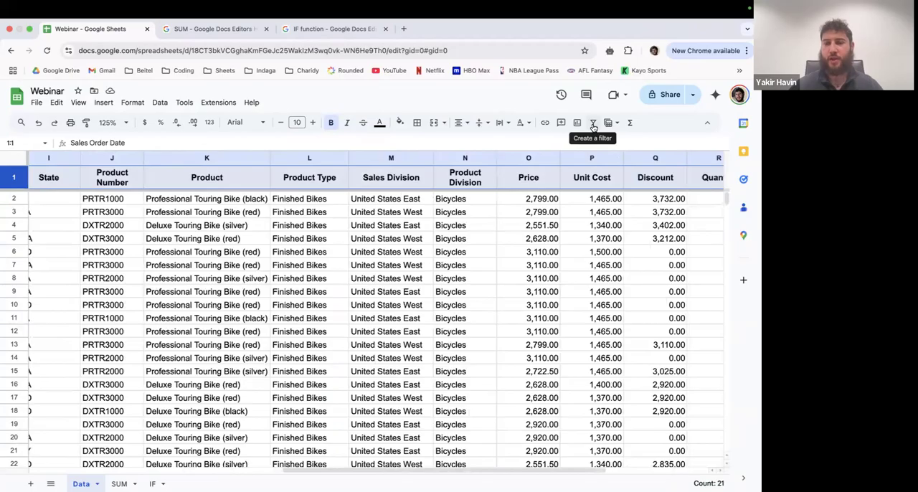
left_click(593, 123)
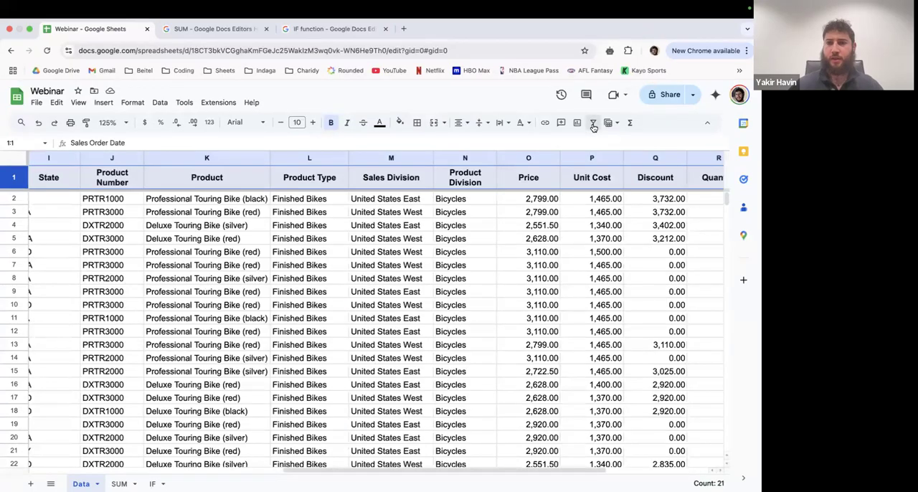
left_click(400, 190)
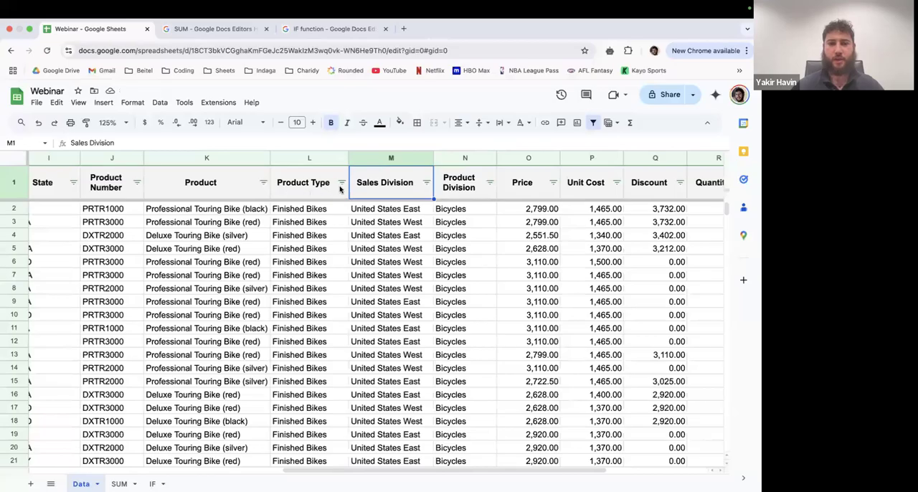
- Look across the filter-enabled column headers, check the filtering examples in the webinar presentation and return to the spreadsheet
scroll(409, 184, "right", 5)
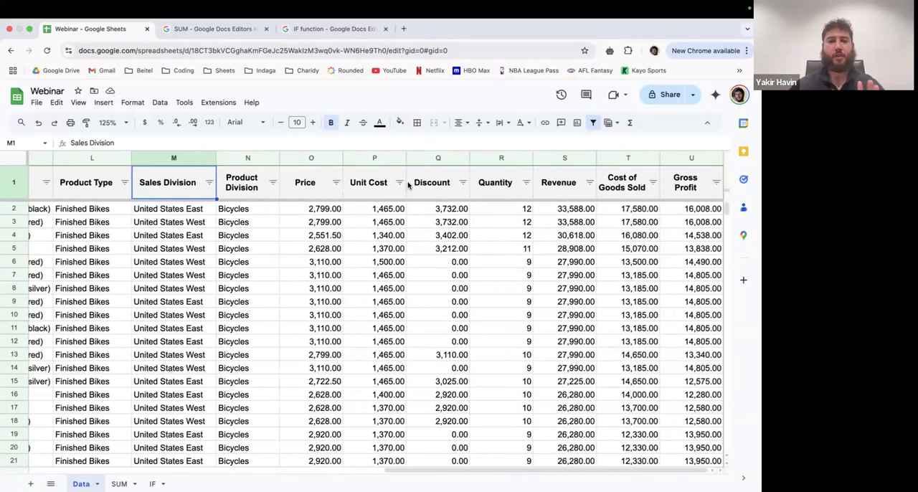
scroll(391, 244, "left", 2)
scroll(388, 253, "left", 15)
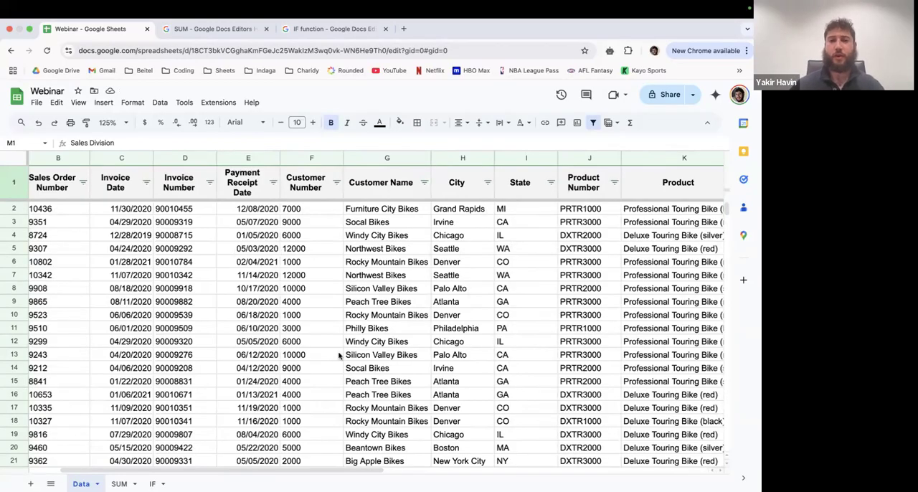
key("ctrl+Left")
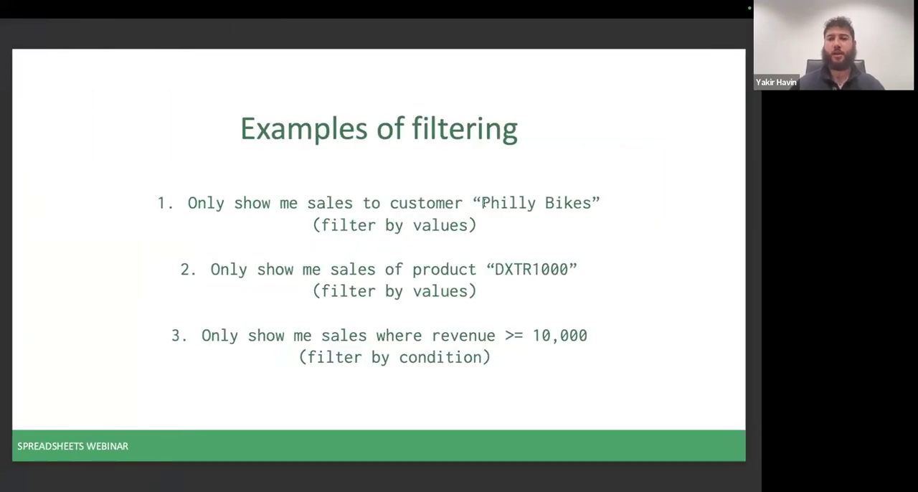
key("ctrl+Right")
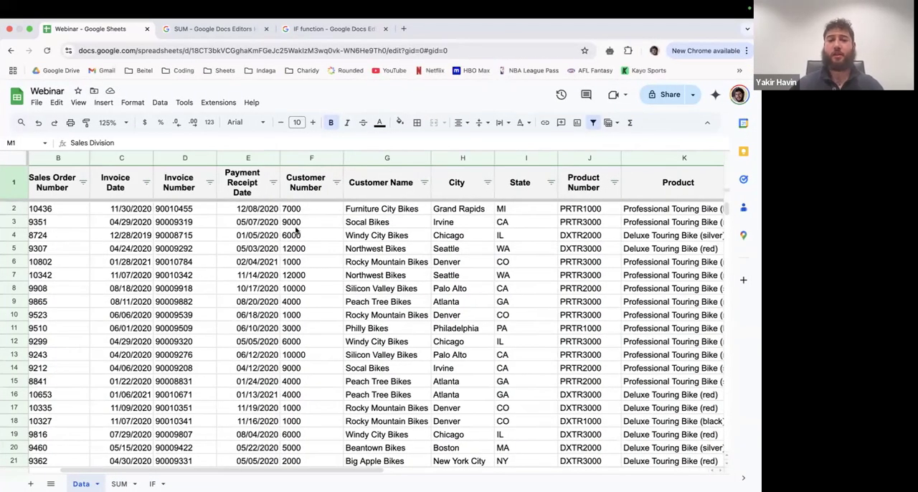
- Open the filter options for the Customer Name column and look through the list of customer values
scroll(298, 232, "left", 2)
left_click(422, 185)
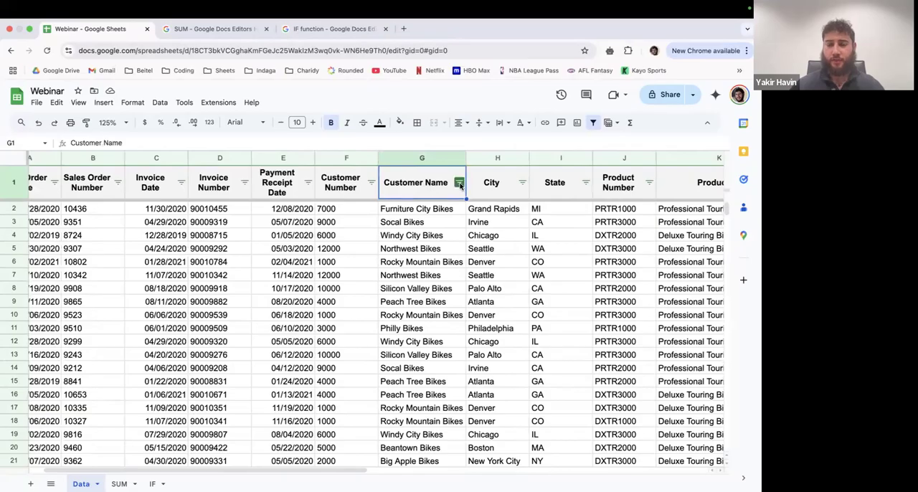
left_click(459, 183)
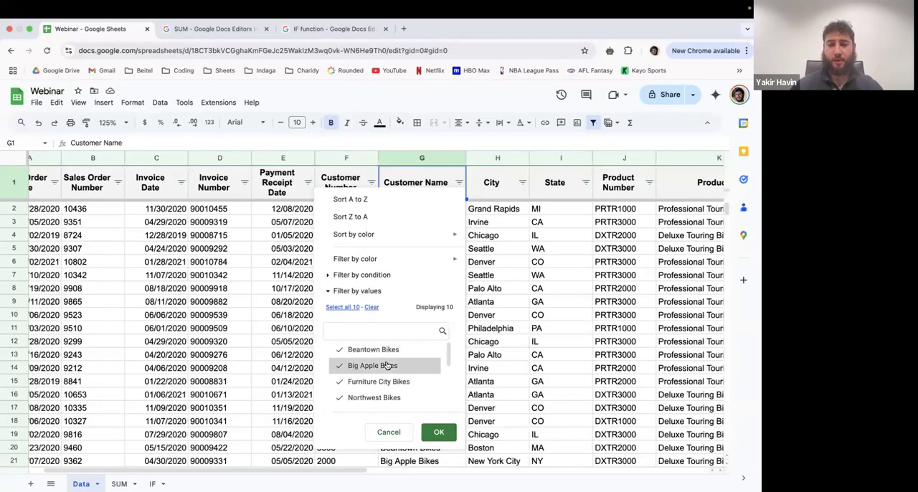
scroll(387, 365, "down", 4)
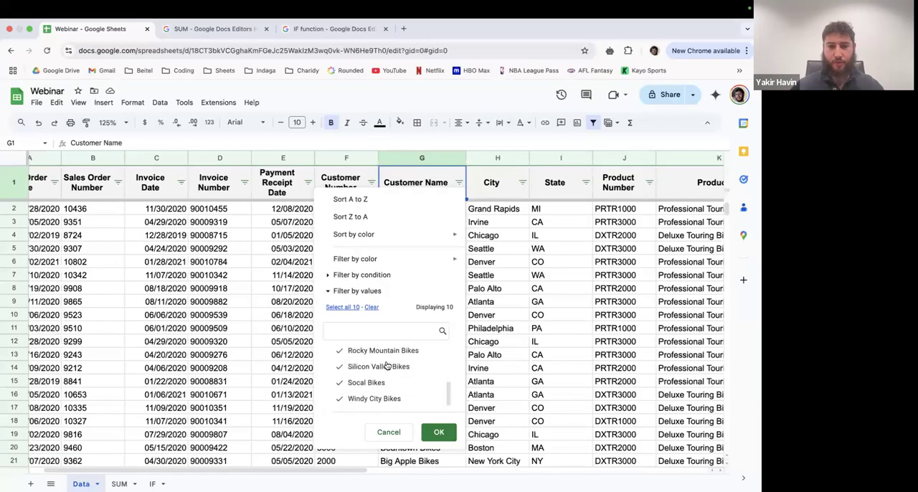
scroll(386, 366, "up", 4)
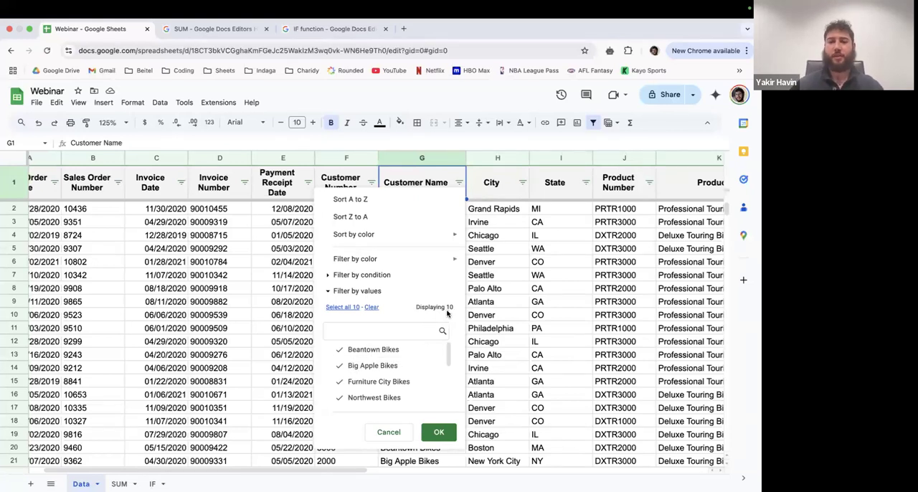
scroll(391, 381, "down", 1)
scroll(391, 382, "down", 3)
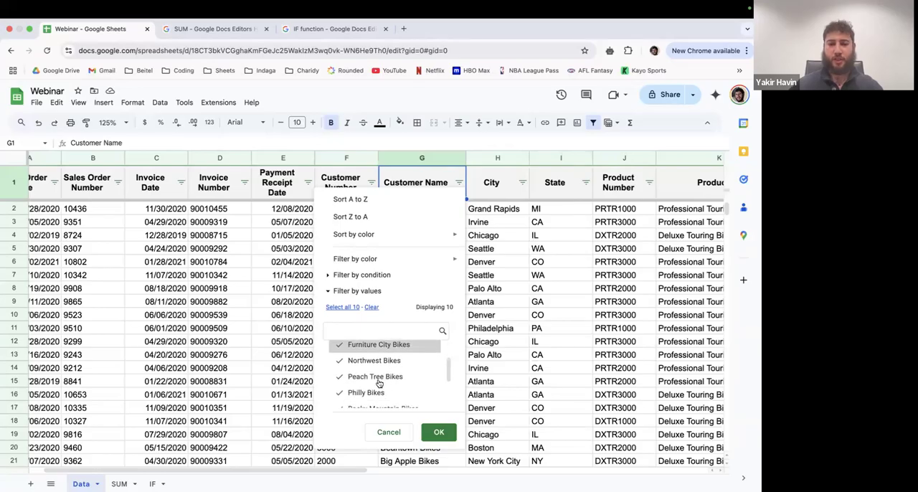
scroll(369, 385, "up", 4)
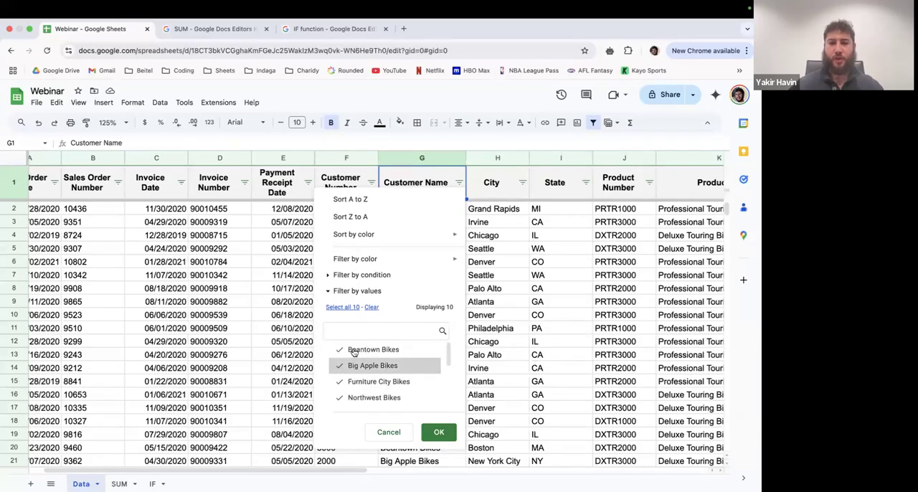
- Deselect Beantown Bikes, Big Apple Bikes and Furniture City Bikes in the Customer Name filter values
left_click(369, 350)
left_click(368, 365)
left_click(375, 381)
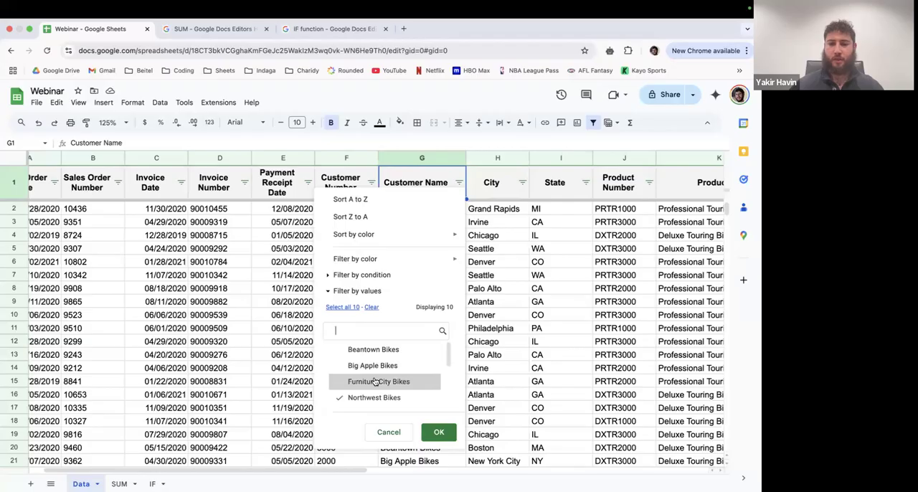
scroll(374, 380, "down", 1)
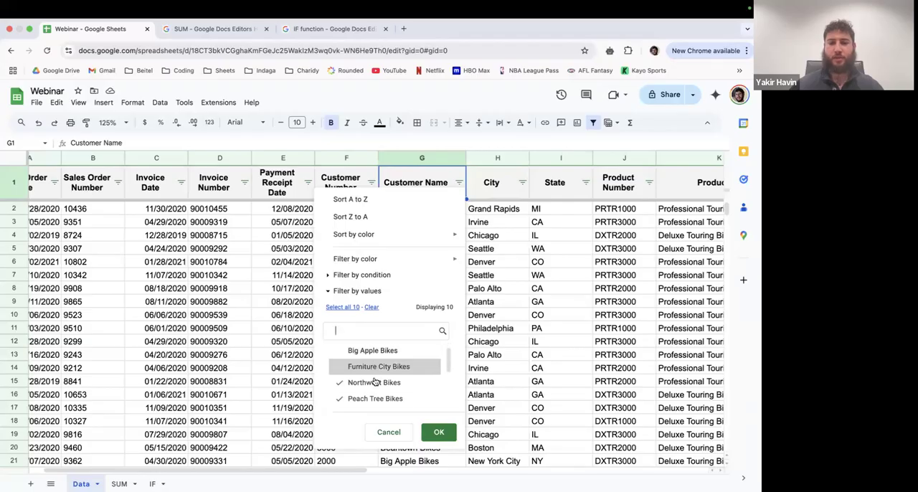
- Clear all customer values, select only Philly Bikes and apply the Customer Name filter
left_click(370, 307)
scroll(373, 373, "down", 3)
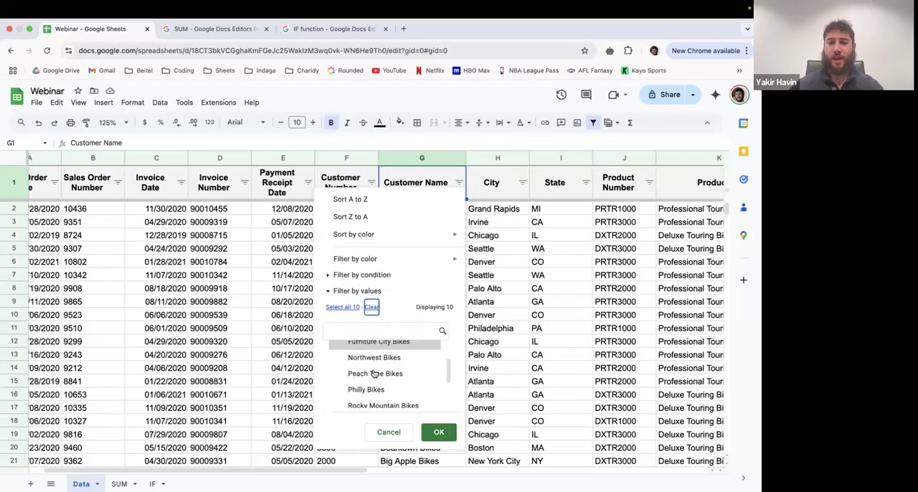
scroll(369, 377, "up", 2)
left_click(363, 381)
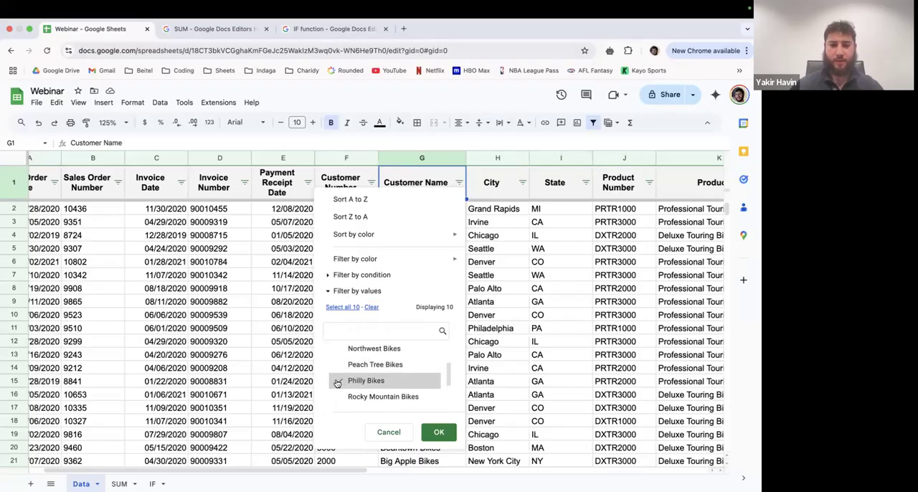
left_click(439, 434)
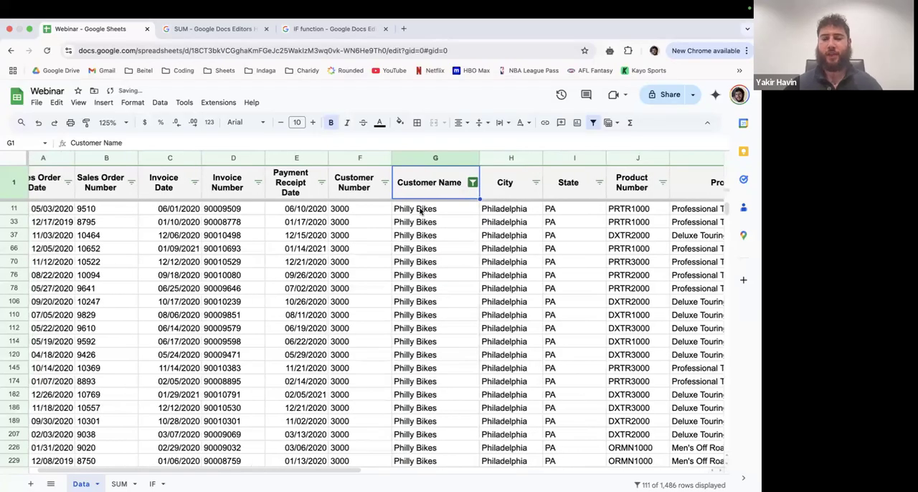
- Examine the filtered Philly Bikes sales rows, selecting a block of records from Sales Order Number to Customer Name
left_click(421, 209)
scroll(430, 251, "down", 3)
scroll(431, 256, "down", 15)
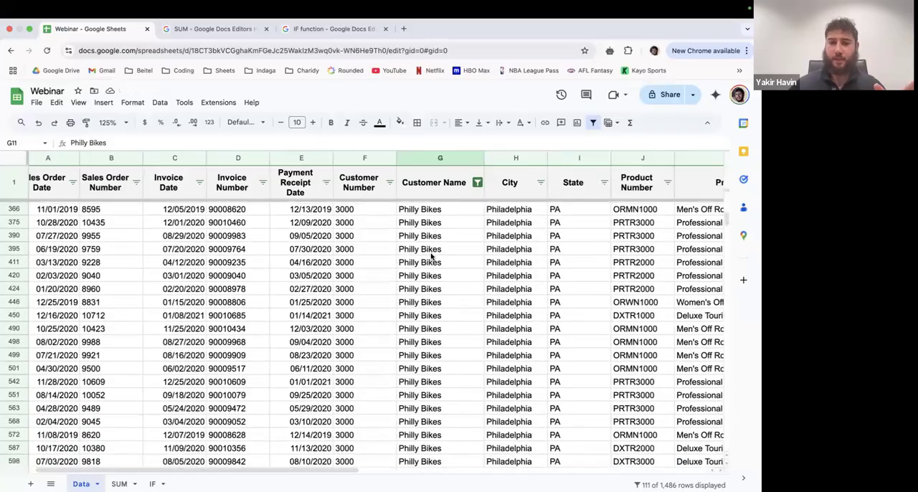
scroll(431, 255, "up", 15)
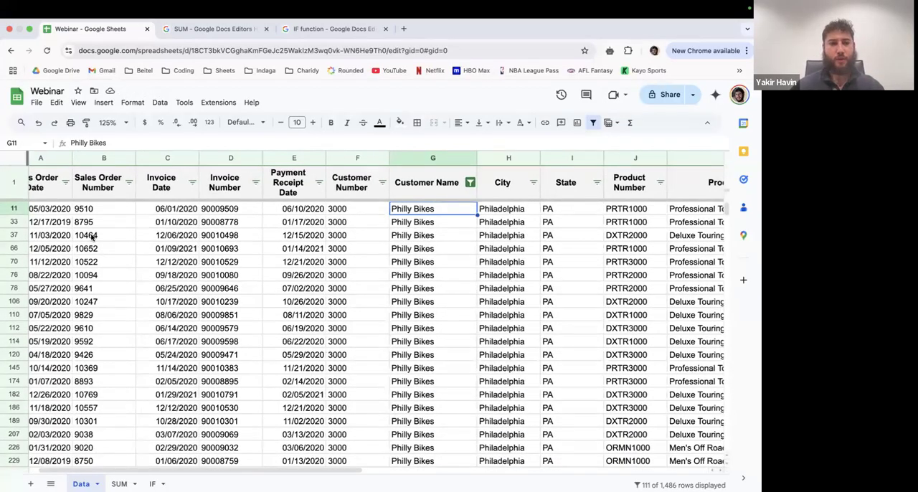
scroll(92, 239, "left", 1)
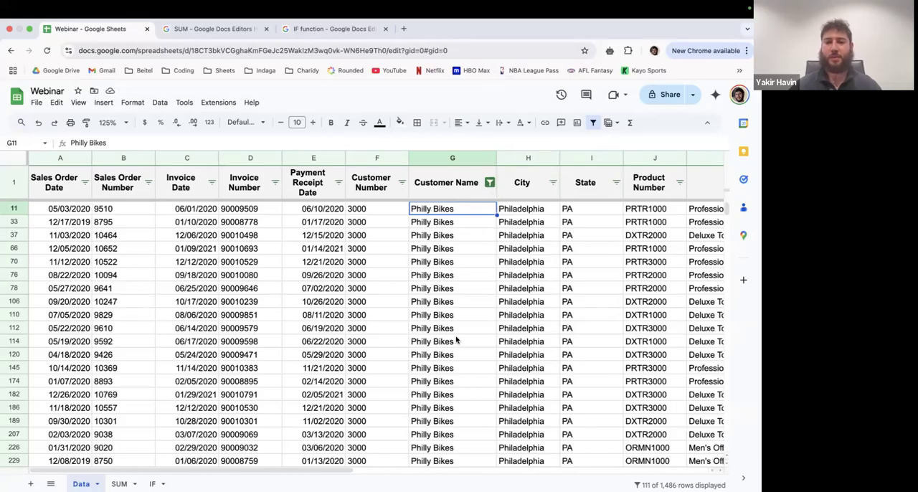
scroll(456, 340, "down", 20)
scroll(456, 340, "up", 20)
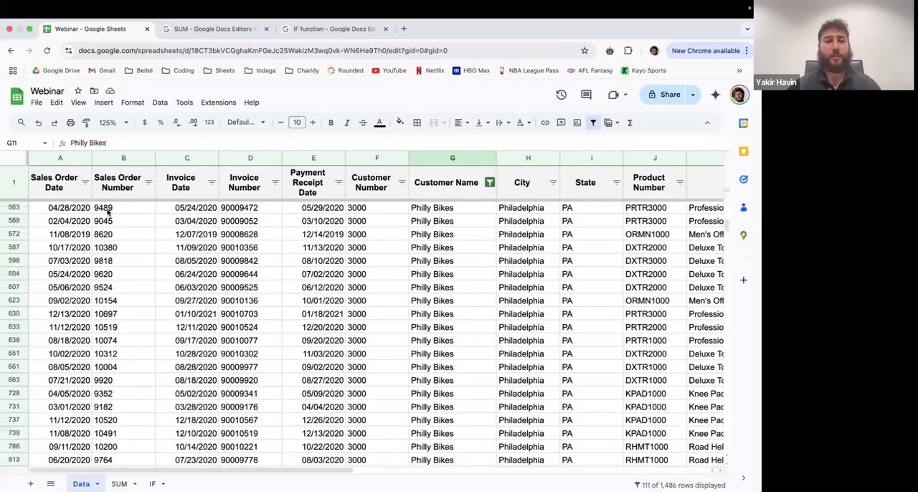
left_click_drag(108, 207, 459, 368)
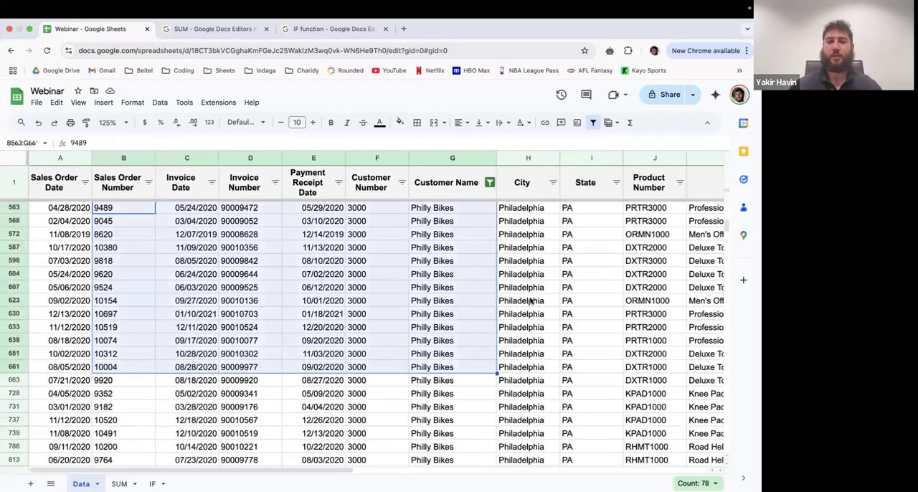
left_click(530, 301)
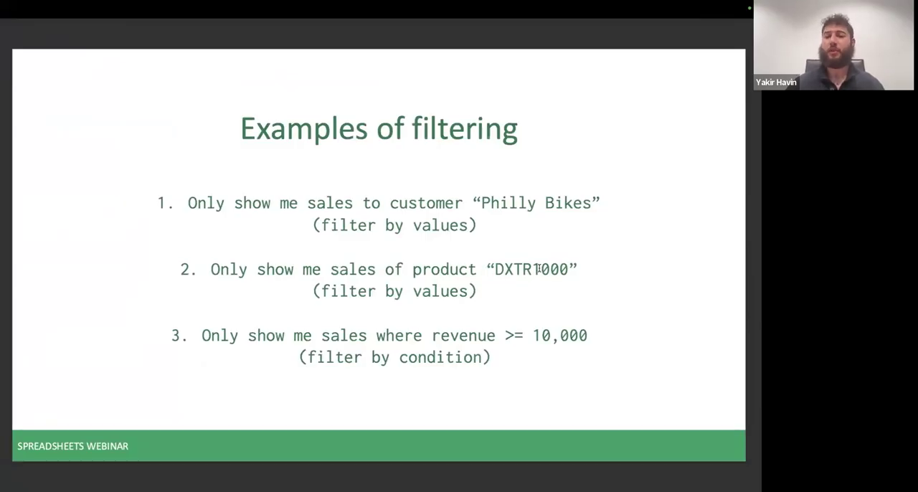
- Check the second filtering example, product DXTR1000, in the webinar presentation and return to the filtered spreadsheet
left_click_drag(496, 269, 570, 269)
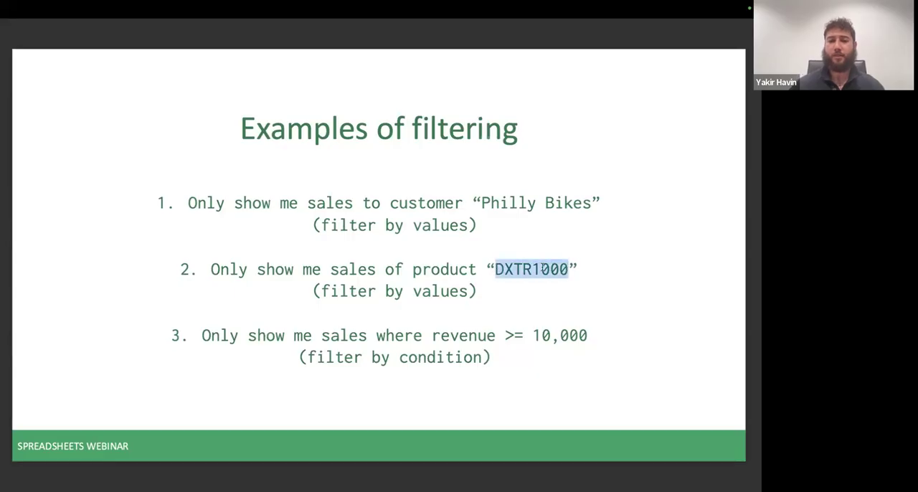
left_click(473, 279)
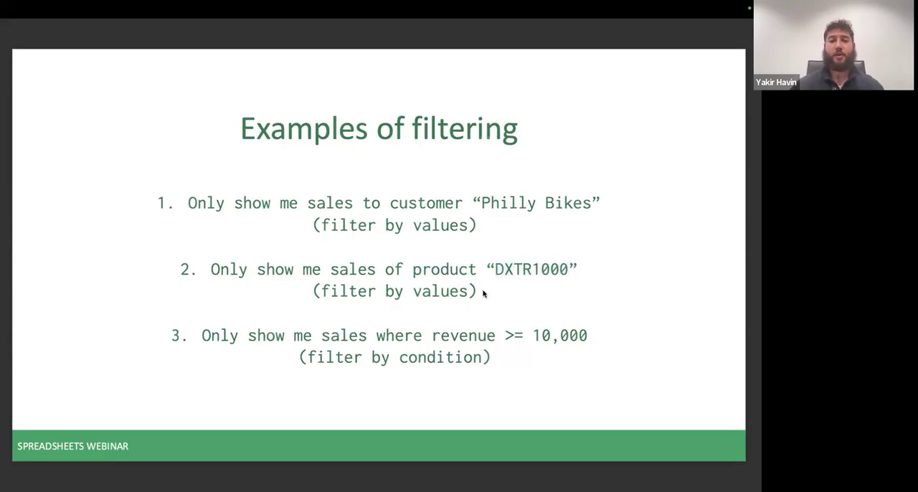
key("ctrl+Right")
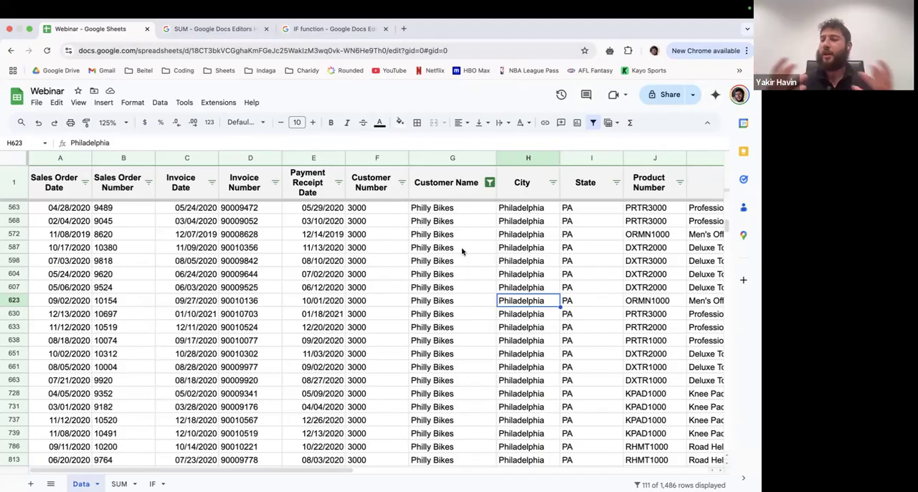
key("ctrl+Left")
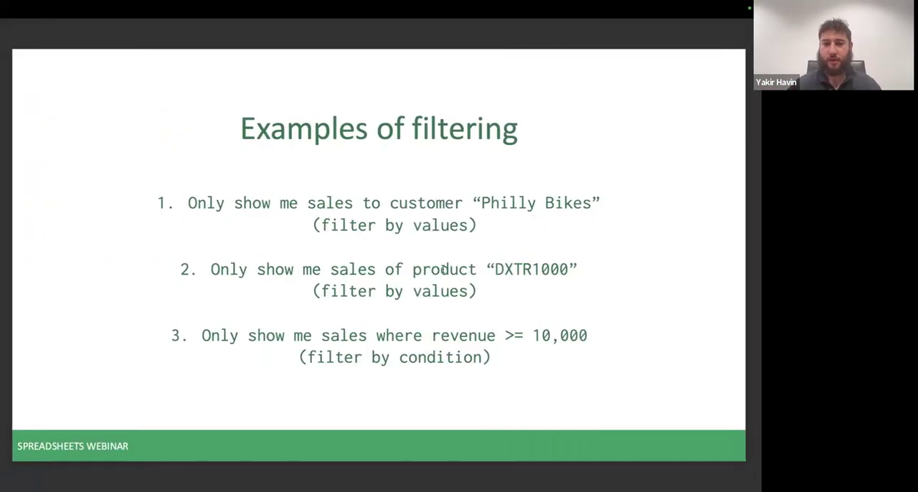
key("ctrl+Right")
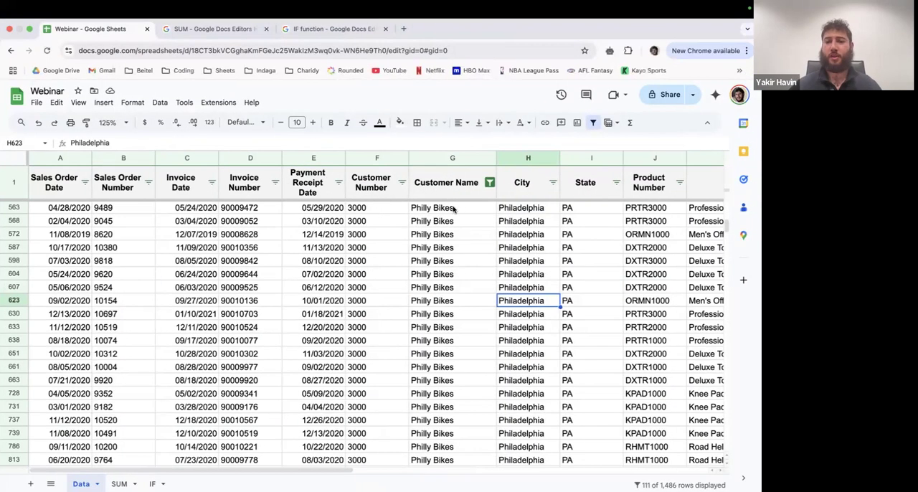
- Select all values in the Customer Name filter and apply it to show every customer's sales
left_click(488, 184)
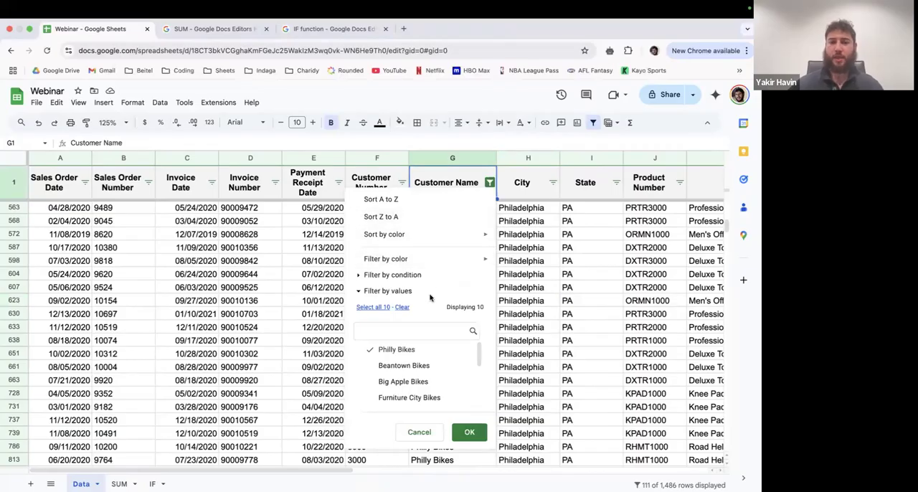
left_click(378, 309)
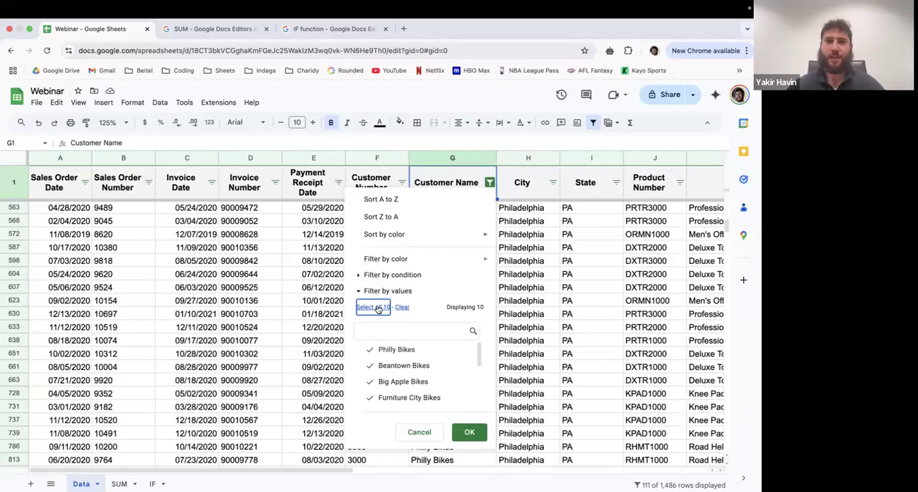
scroll(408, 383, "down", 3)
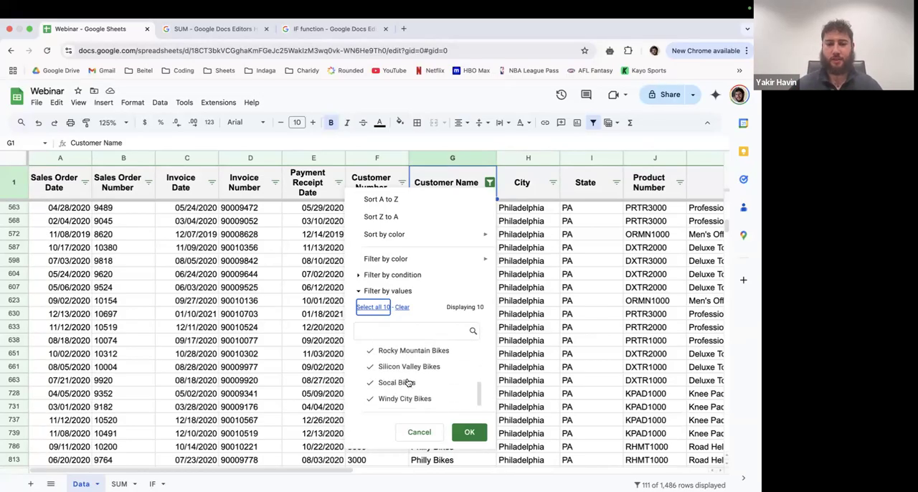
scroll(408, 383, "up", 3)
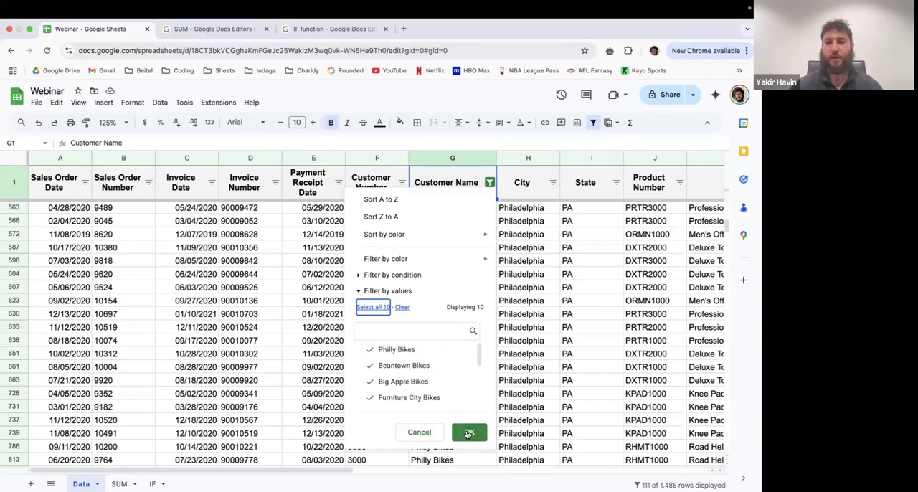
left_click(469, 431)
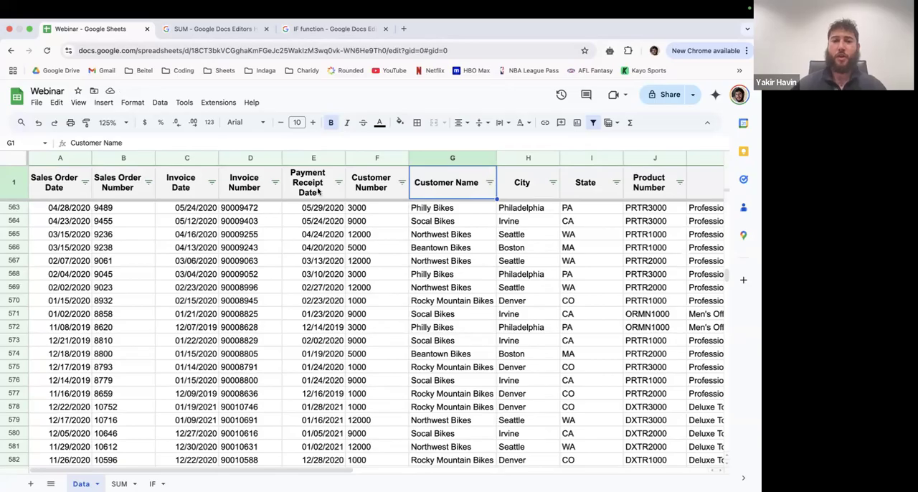
- Turn the filter off for the header row and turn it back on
left_click(15, 184)
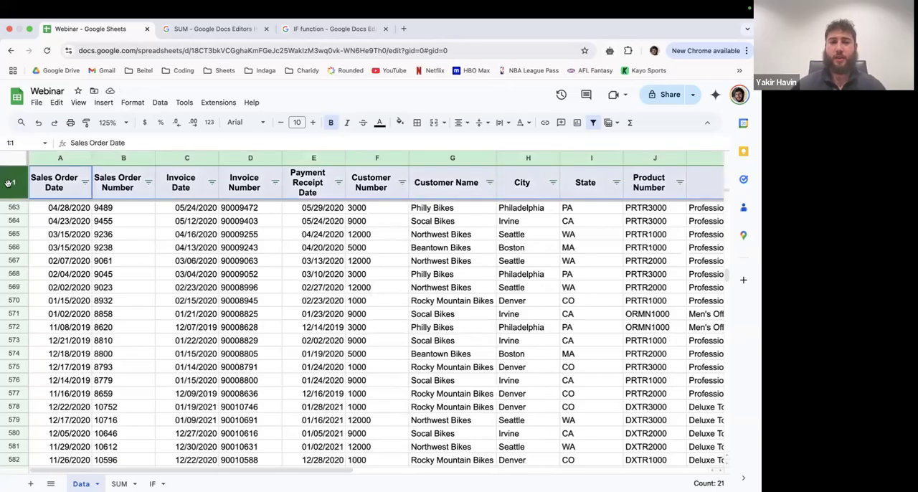
left_click(592, 124)
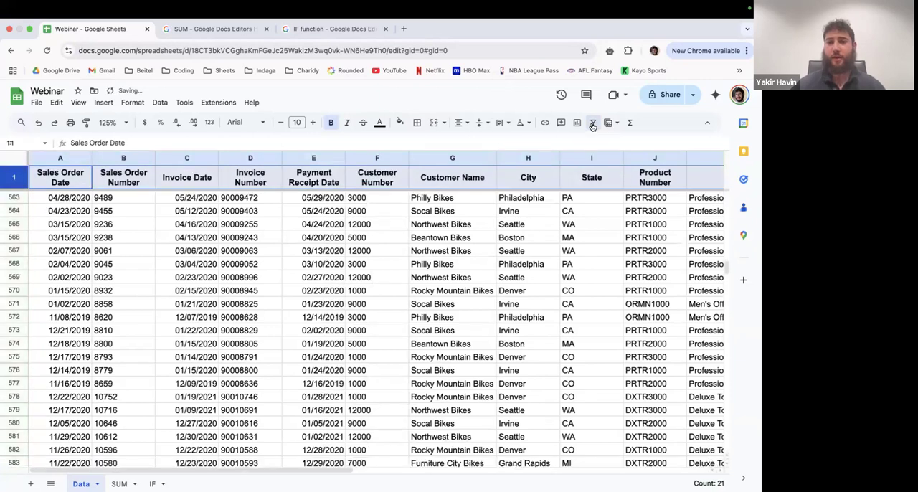
left_click(592, 124)
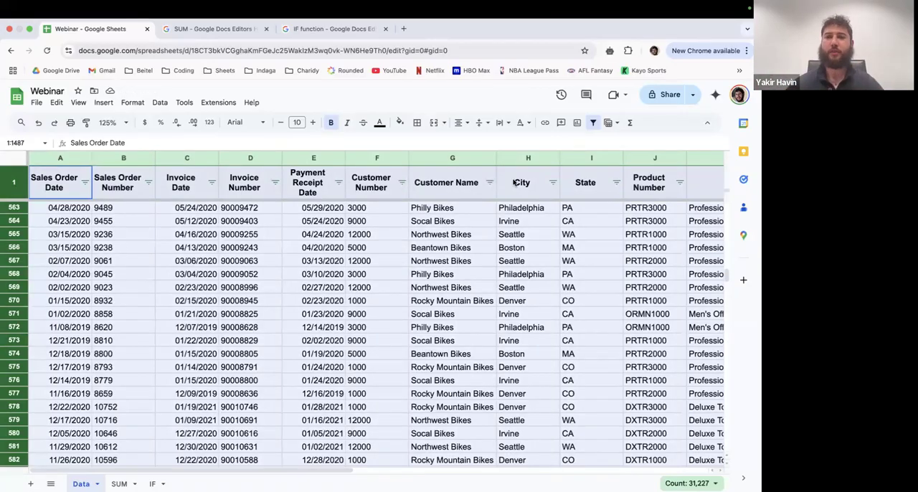
left_click(454, 188)
- Recheck the product filtering example in the webinar presentation and return to the first rows of the sales data
key("ctrl+Left")
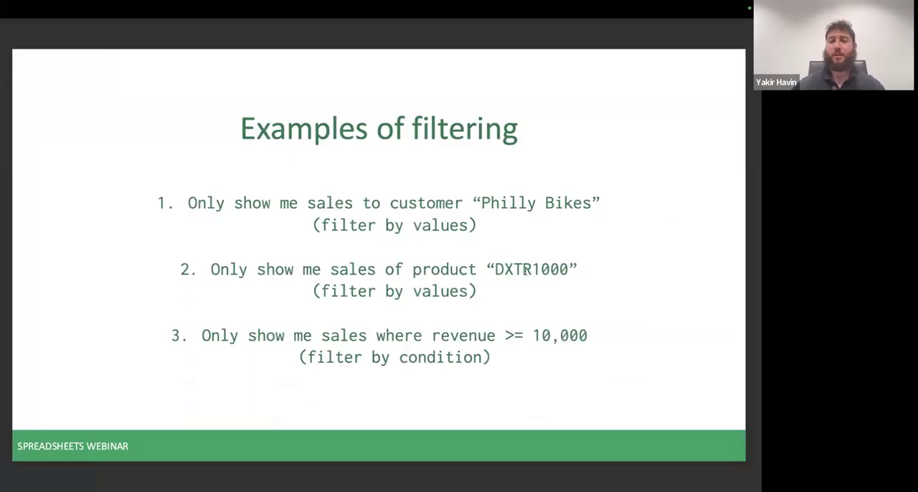
key("ctrl+Right")
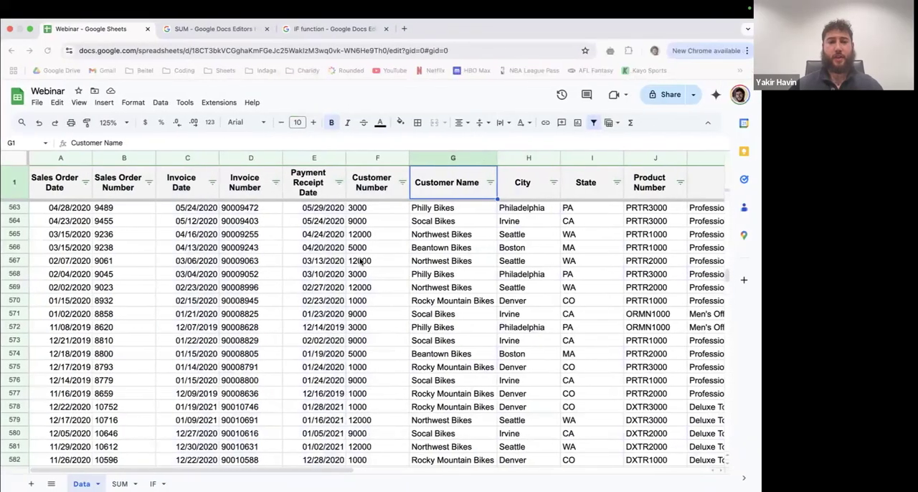
scroll(360, 262, "up", 1)
scroll(360, 261, "right", 1)
scroll(360, 261, "right", 2)
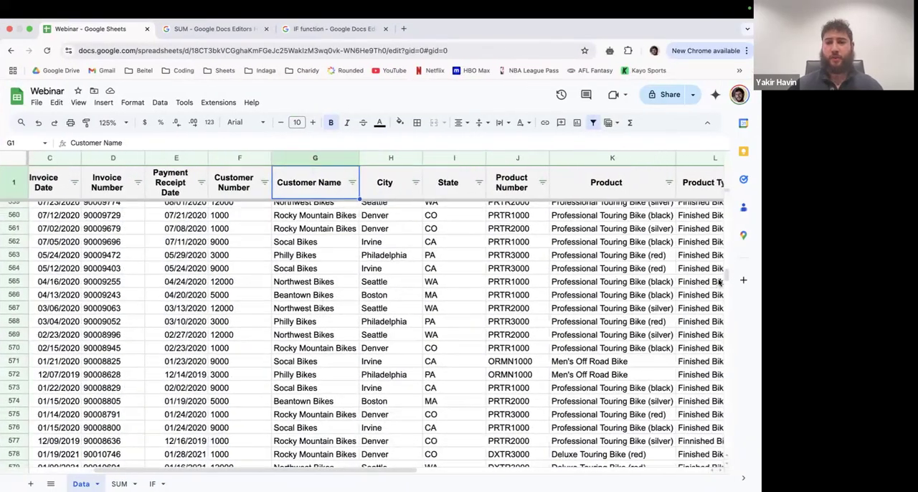
left_click_drag(726, 274, 726, 184)
scroll(398, 224, "right", 1)
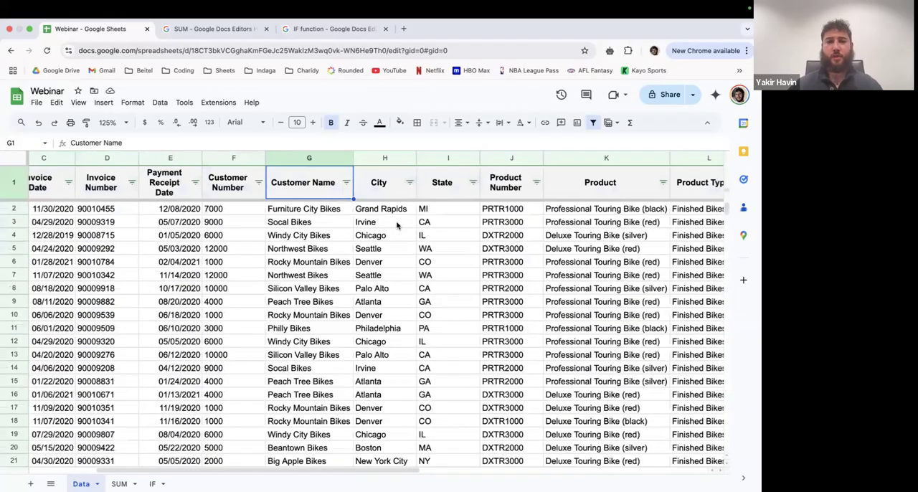
- Clear all values in the Product Number filter and apply it
left_click(309, 191)
left_click(358, 188)
scroll(344, 188, "right", 2)
left_click(331, 186)
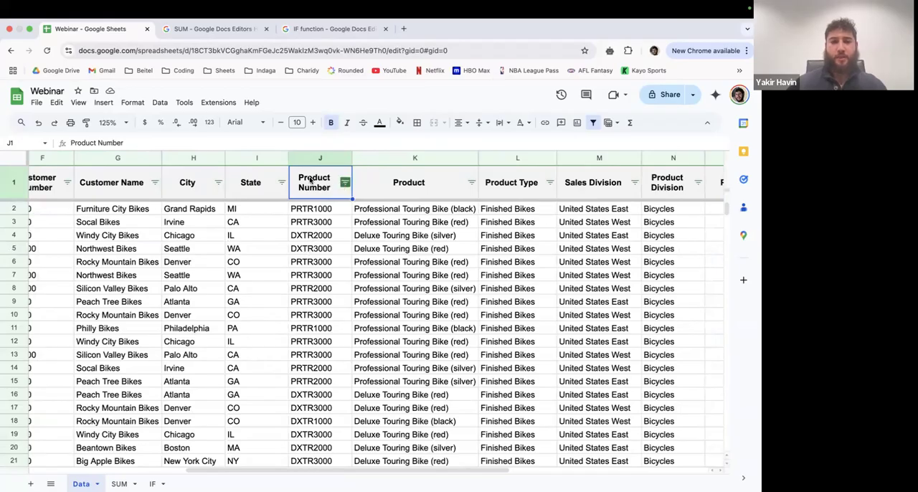
left_click(345, 182)
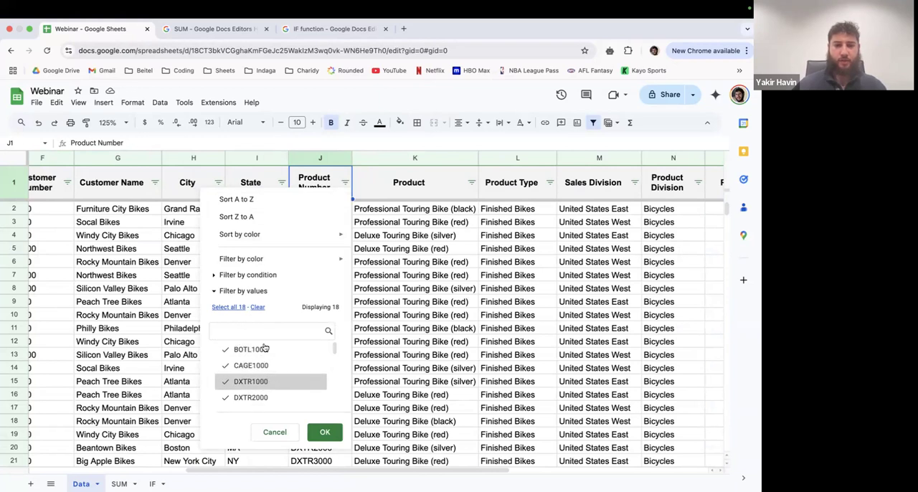
left_click(258, 307)
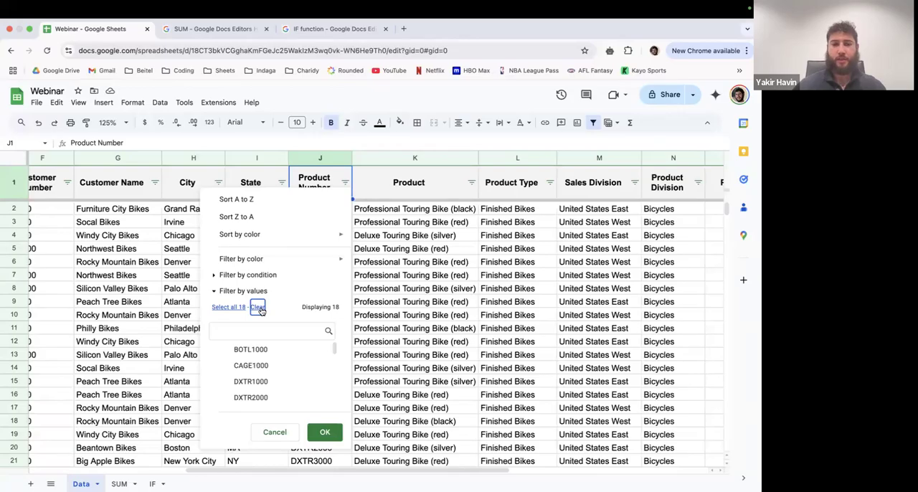
left_click(328, 433)
- Set the Product Number filter to show only DXTR1000 and look over the filtered rows
scroll(369, 283, "right", 1)
left_click(343, 184)
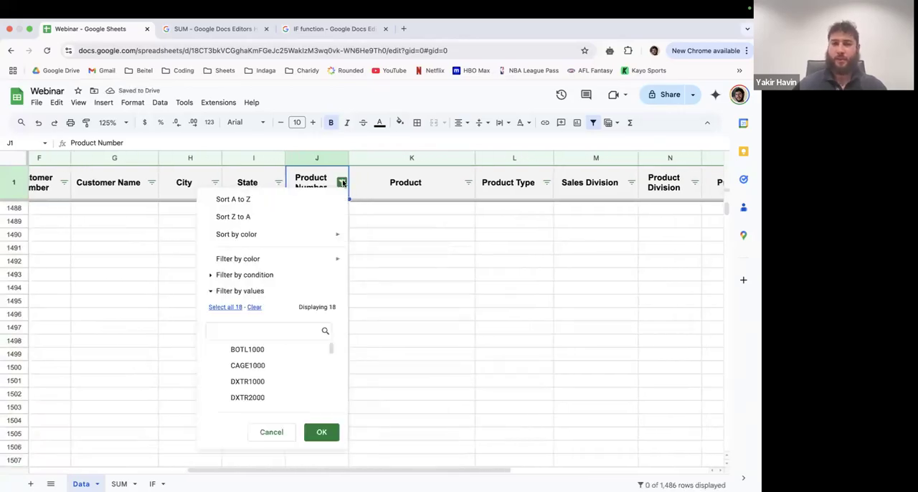
scroll(251, 367, "down", 1)
left_click(249, 368)
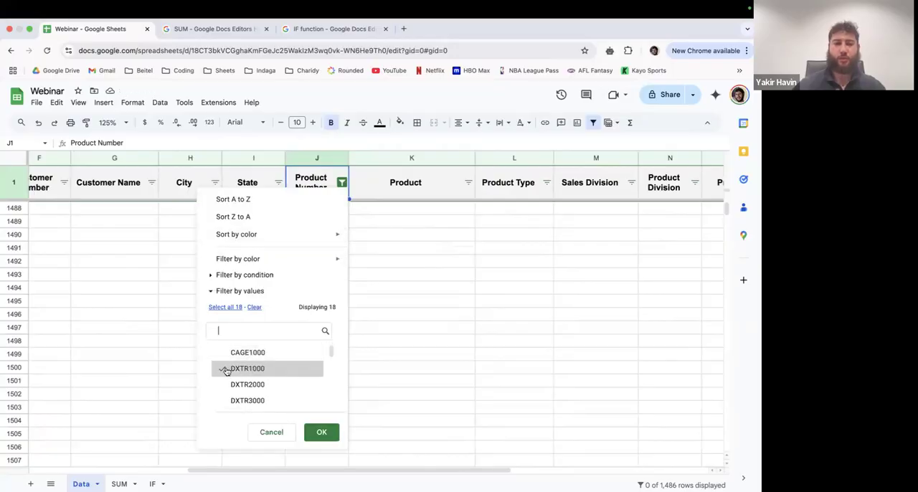
left_click(322, 432)
scroll(356, 314, "up", 10)
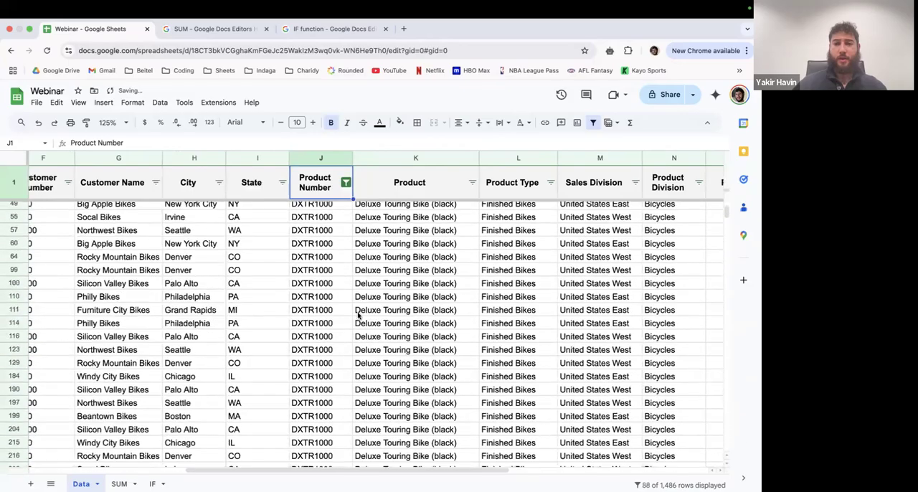
scroll(358, 315, "left", 3)
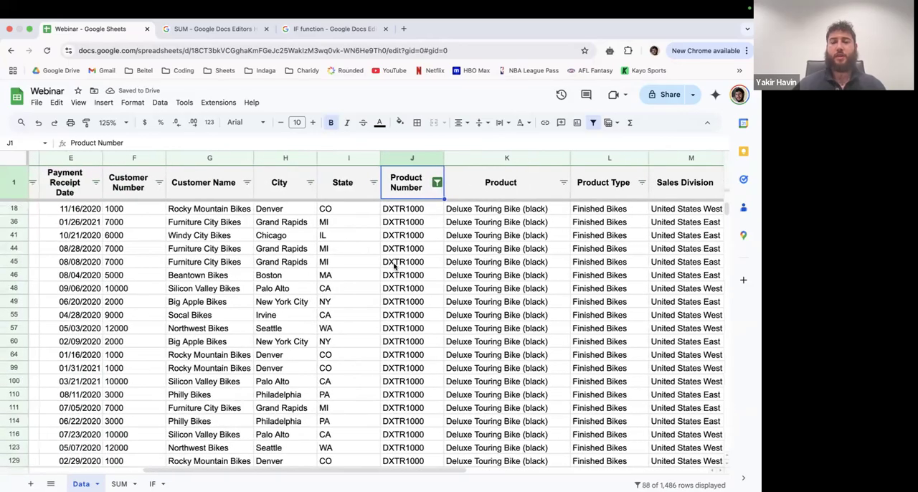
scroll(439, 262, "left", 2)
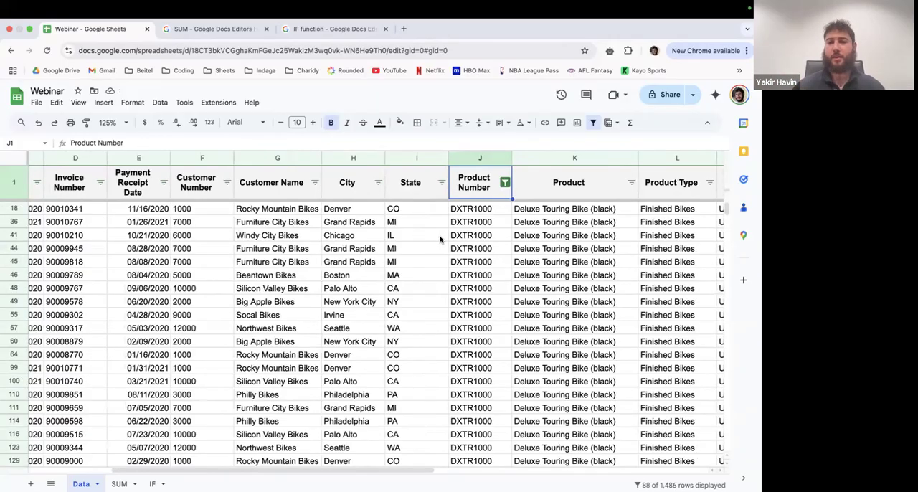
- Sort the DXTR1000 sales rows by State from A to Z and look through the sorted records
scroll(320, 276, "right", 3)
left_click(322, 157)
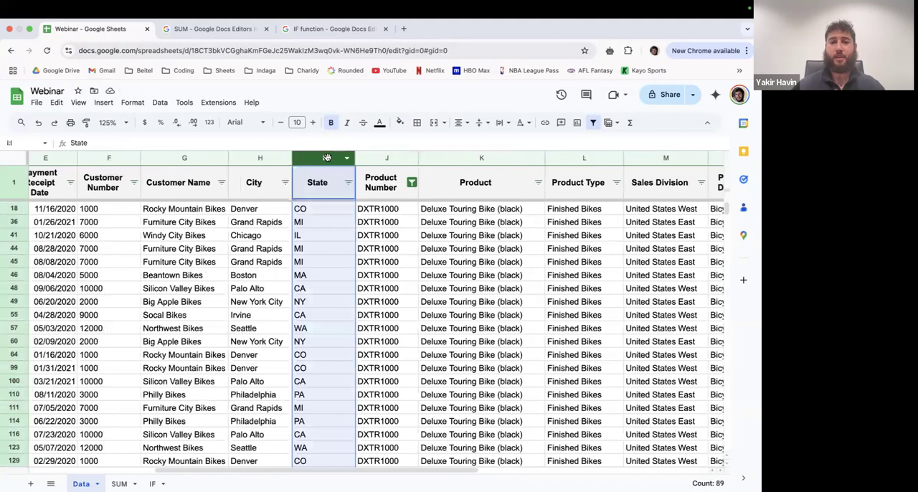
right_click(327, 157)
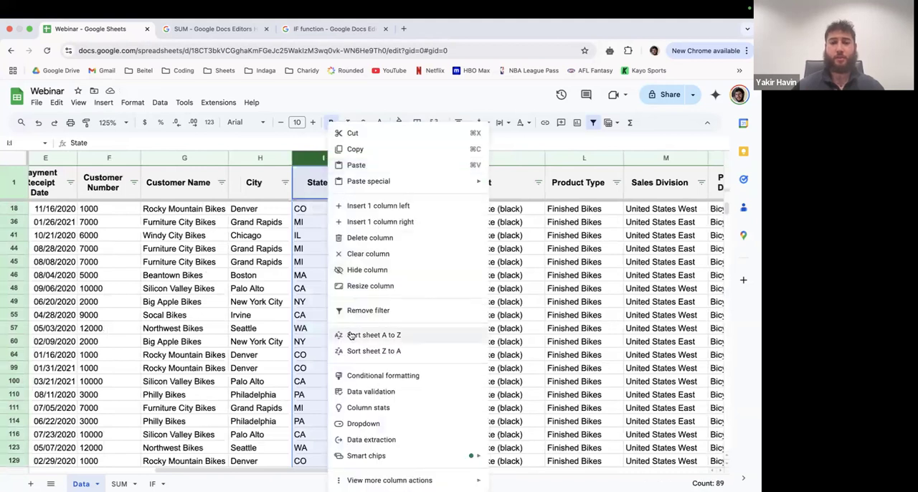
left_click(383, 335)
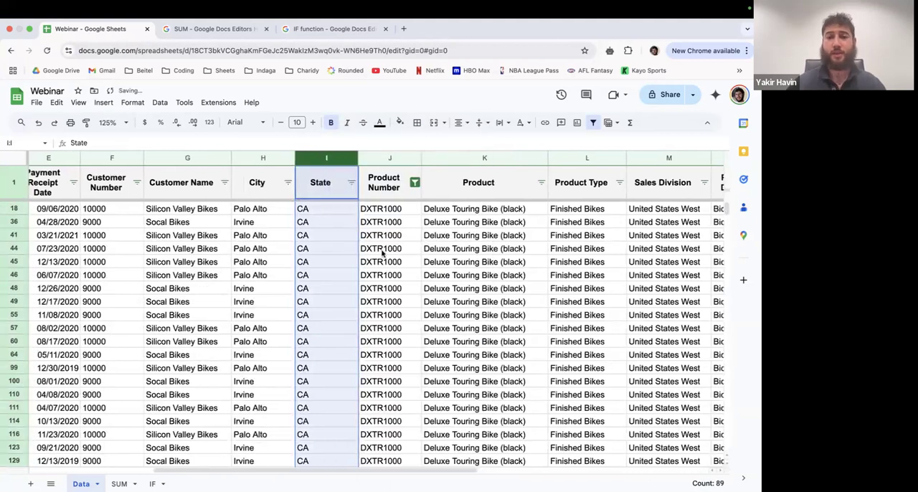
left_click(397, 210)
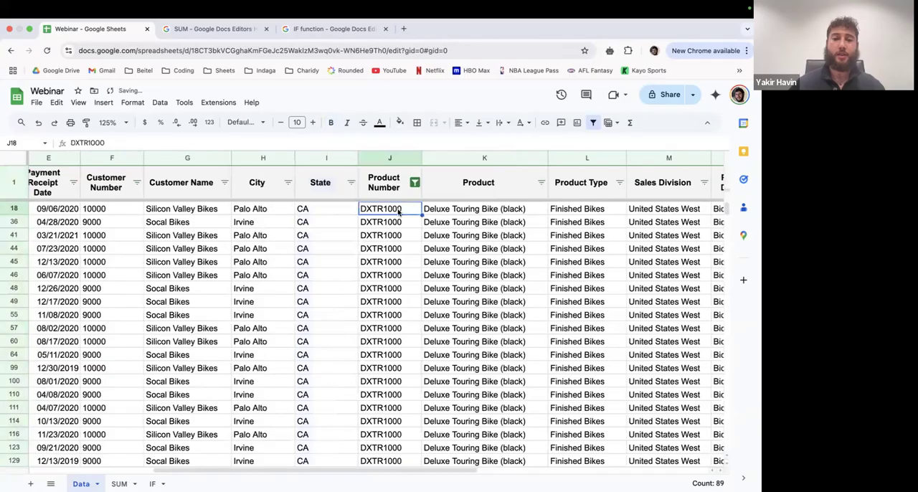
left_click(315, 209)
scroll(314, 215, "down", 10)
scroll(314, 251, "up", 10)
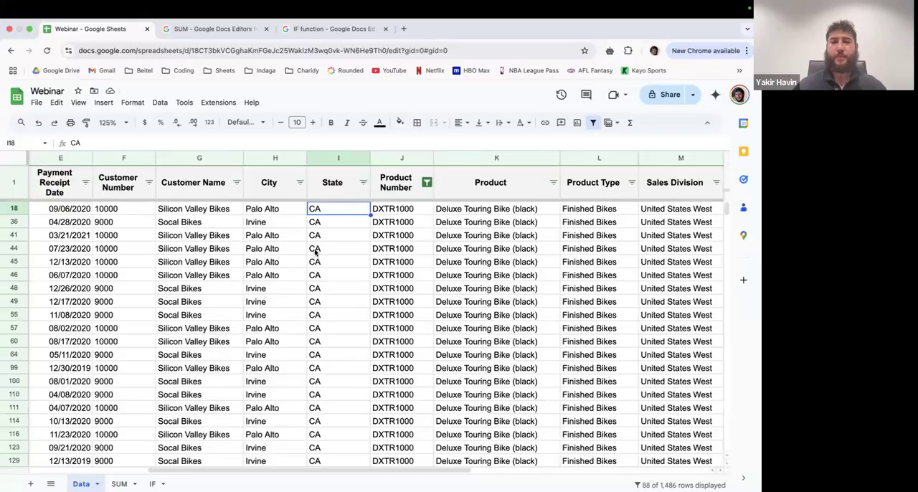
- Filter Product Number by every value except DXTR1000
left_click(427, 185)
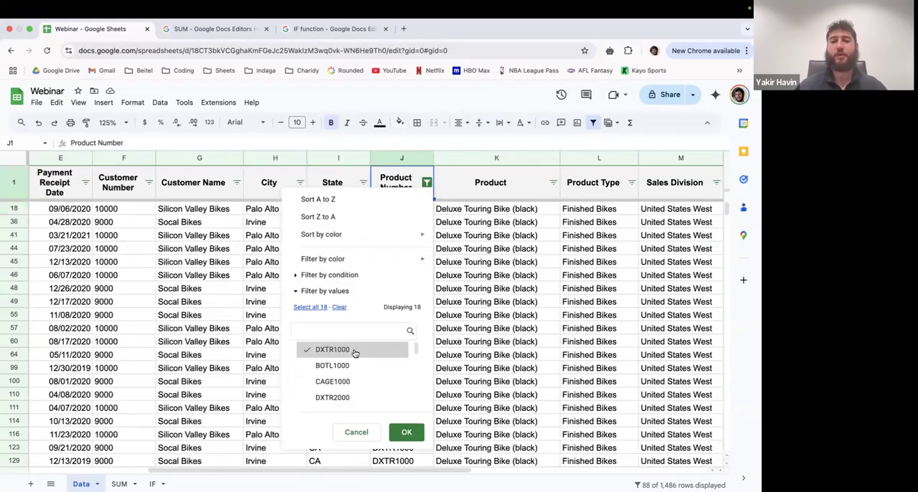
left_click(312, 307)
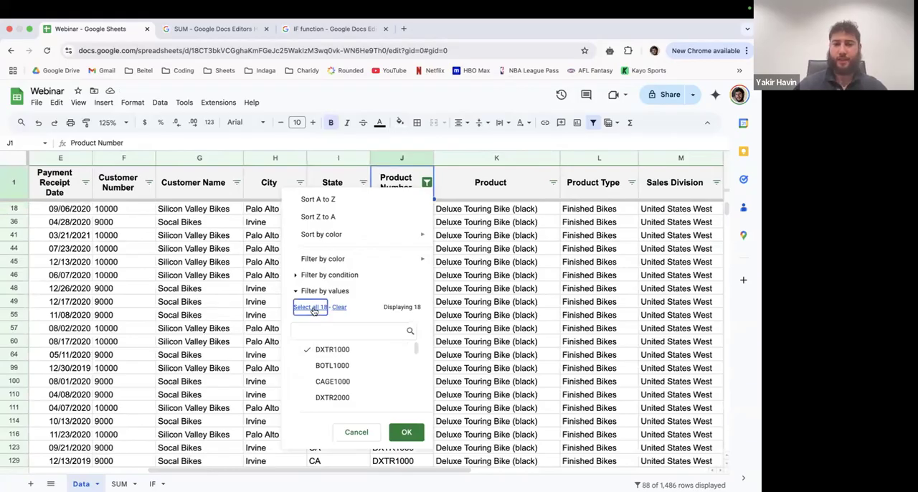
left_click(356, 356)
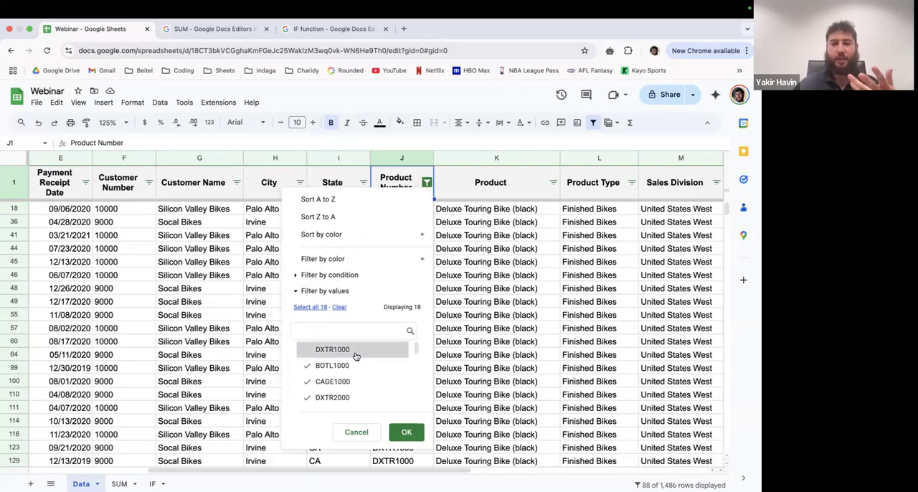
left_click(407, 432)
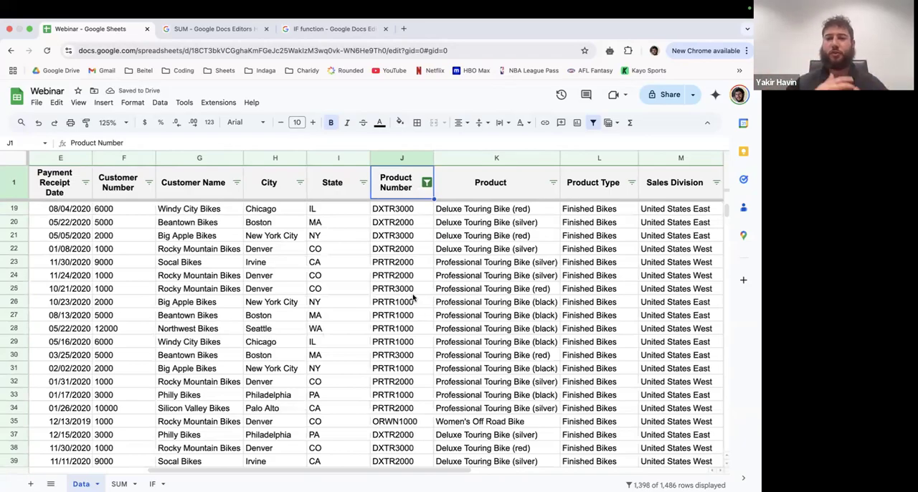
- Reselect all Product Number filter values and apply the filter so every product is included
left_click(427, 183)
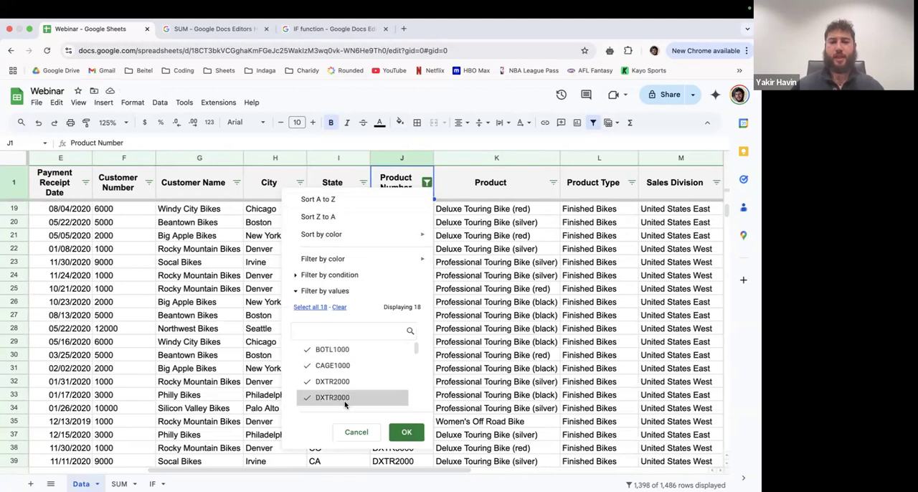
scroll(360, 380, "down", 1)
scroll(361, 381, "up", 1)
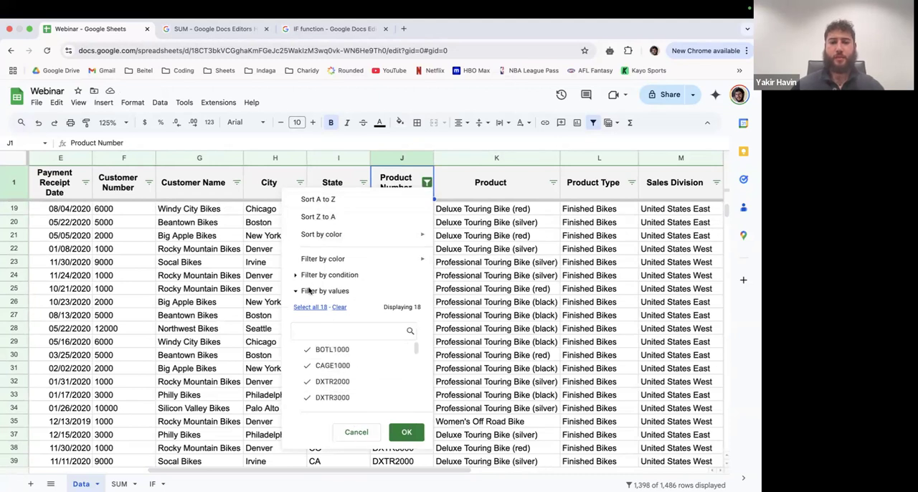
left_click(312, 308)
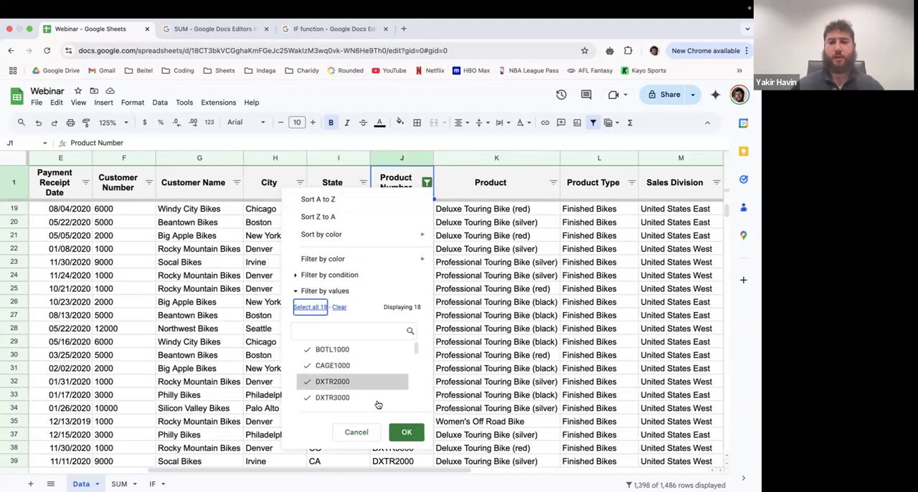
left_click(402, 432)
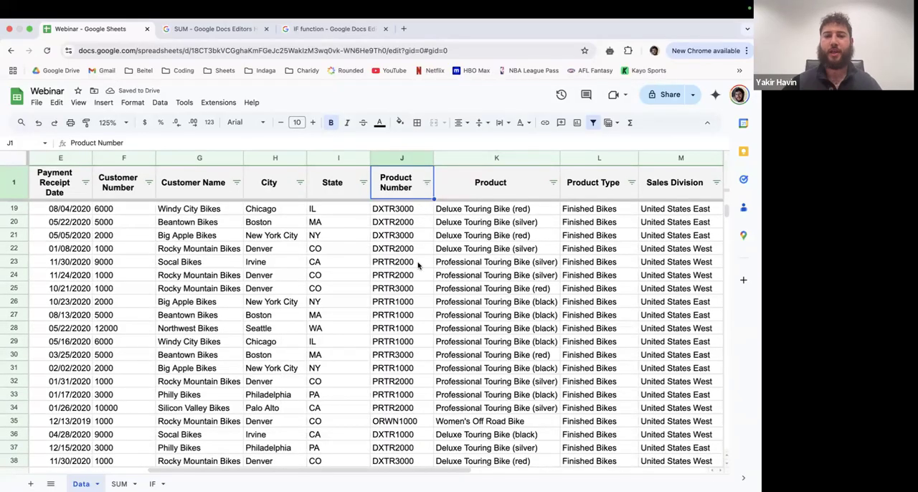
- Switch to the webinar presentation and review the third filtering example, revenue >= 10,000 filtered by condition
key("ctrl+Left")
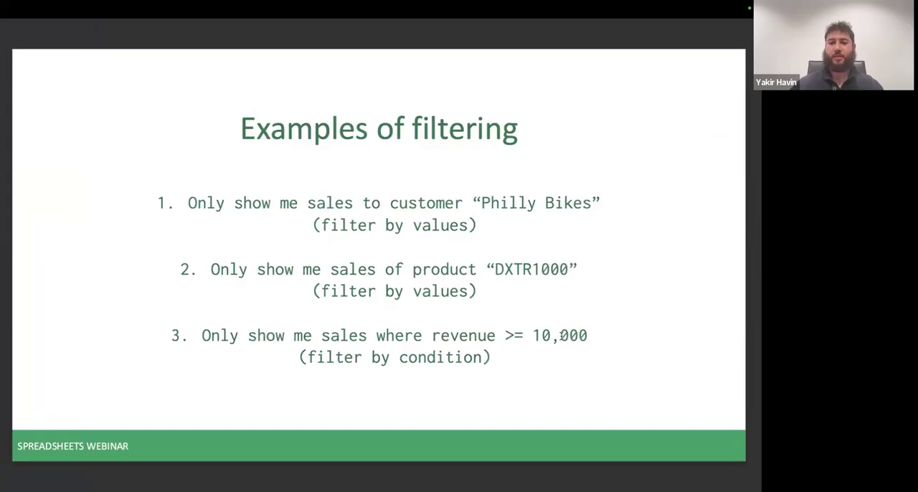
left_click_drag(486, 357, 400, 358)
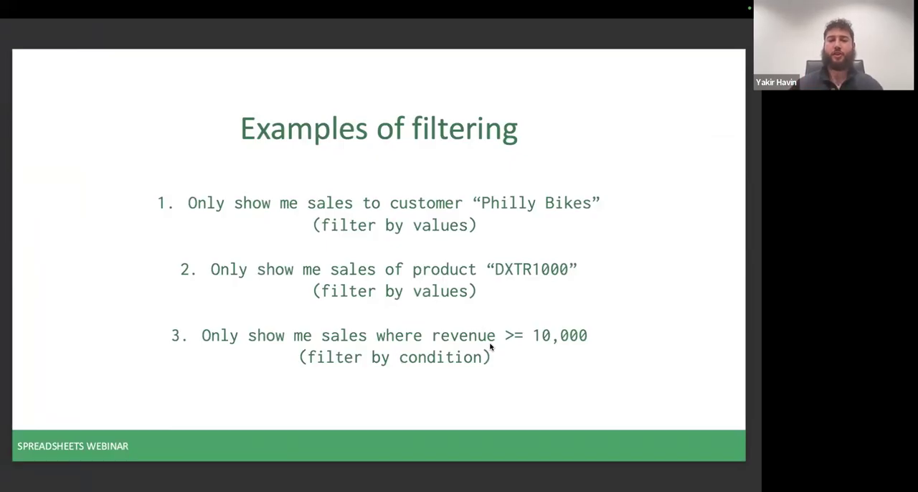
- Switch to the Webinar spreadsheet and open the filter options of the Revenue column
key("ctrl+Right")
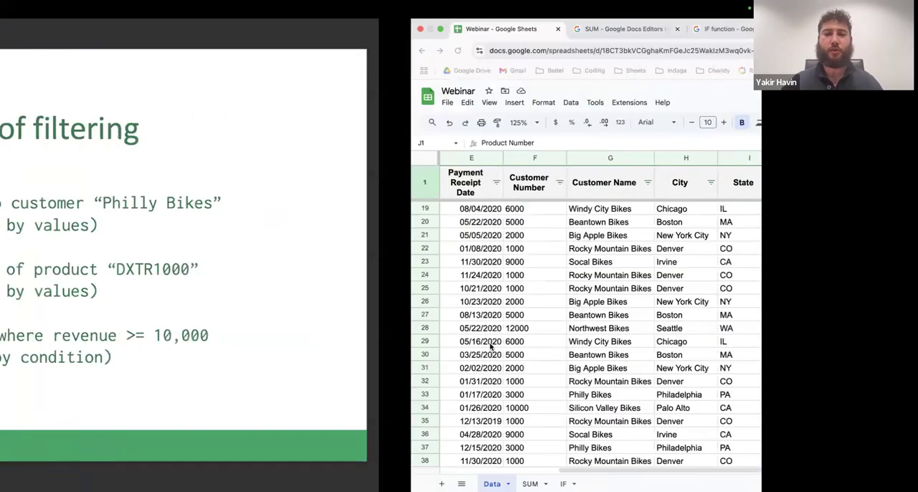
scroll(366, 250, "right", 10)
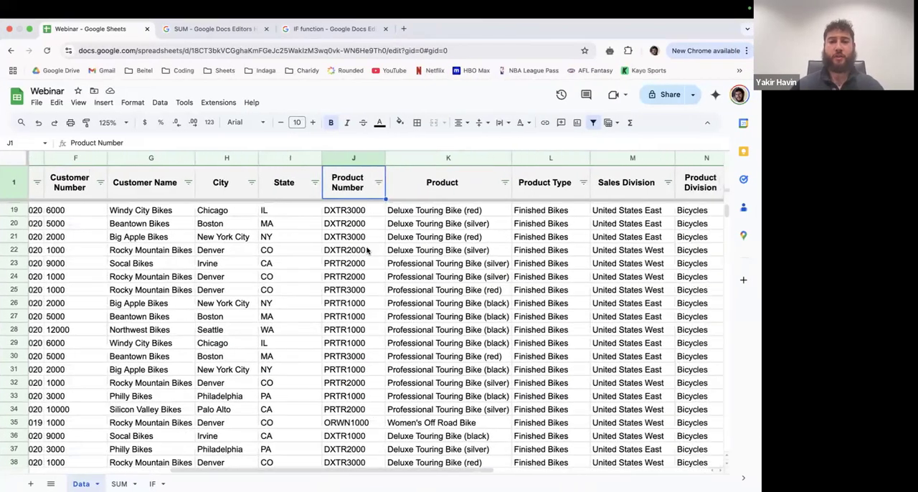
scroll(367, 250, "right", 4)
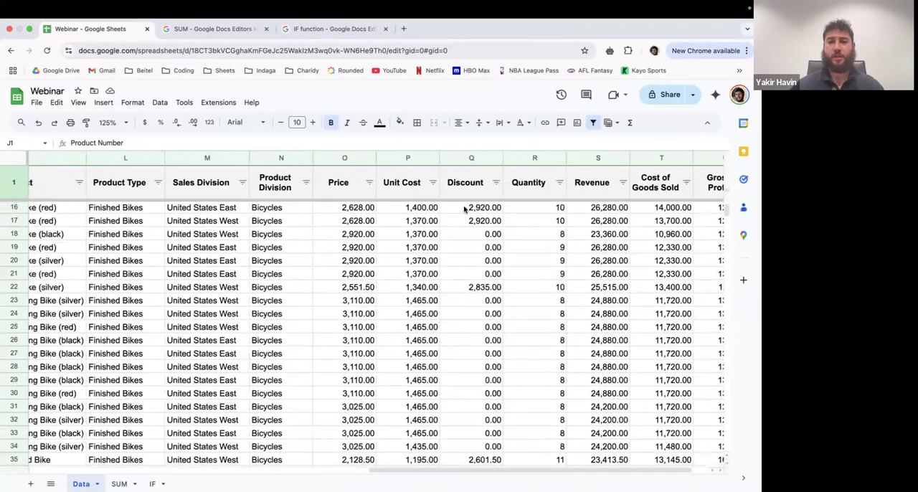
left_click(564, 158)
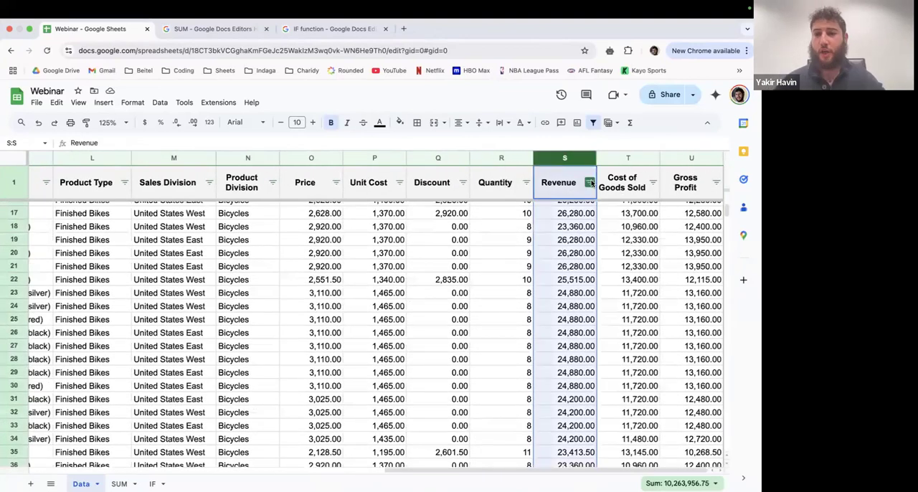
left_click(589, 183)
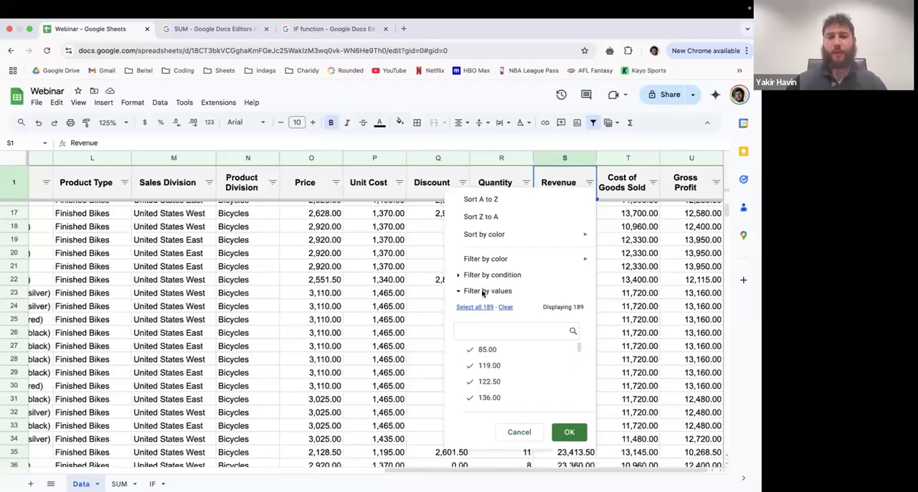
- Clear the Revenue filter values, try selecting amounts one by one, such as 11,340.00 and 11,350.00, and reselect all values
scroll(511, 373, "down", 1)
left_click(507, 308)
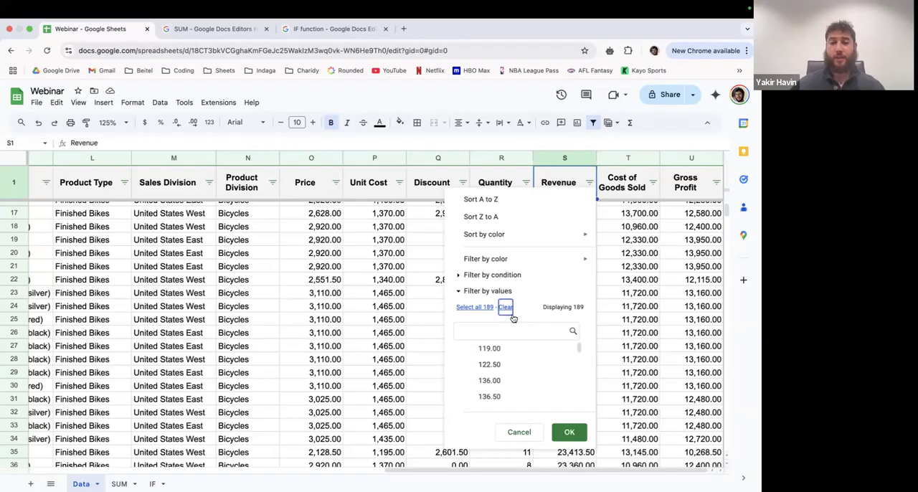
left_click_drag(579, 352, 578, 396)
scroll(545, 381, "up", 3)
left_click(518, 358)
left_click(517, 372)
left_click(515, 385)
left_click(506, 357)
scroll(515, 367, "down", 1)
left_click(510, 385)
scroll(505, 384, "down", 1)
left_click(498, 379)
left_click(501, 388)
left_click(495, 374)
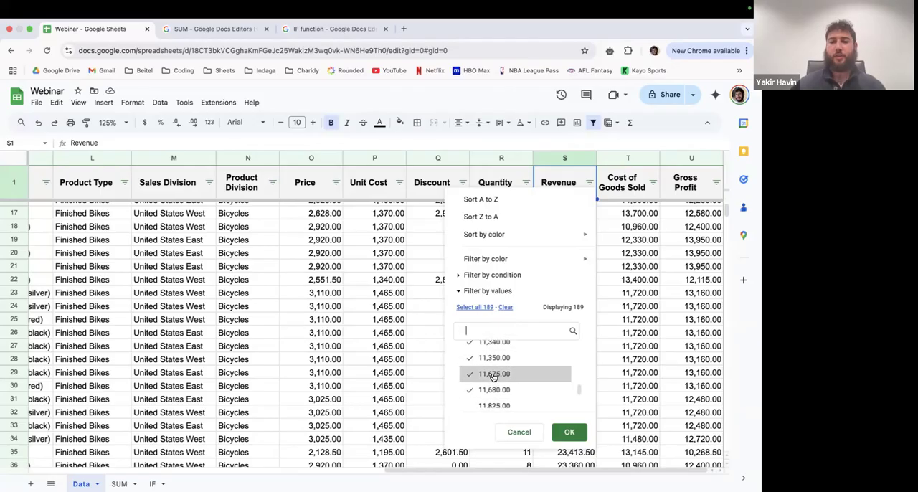
left_click(494, 308)
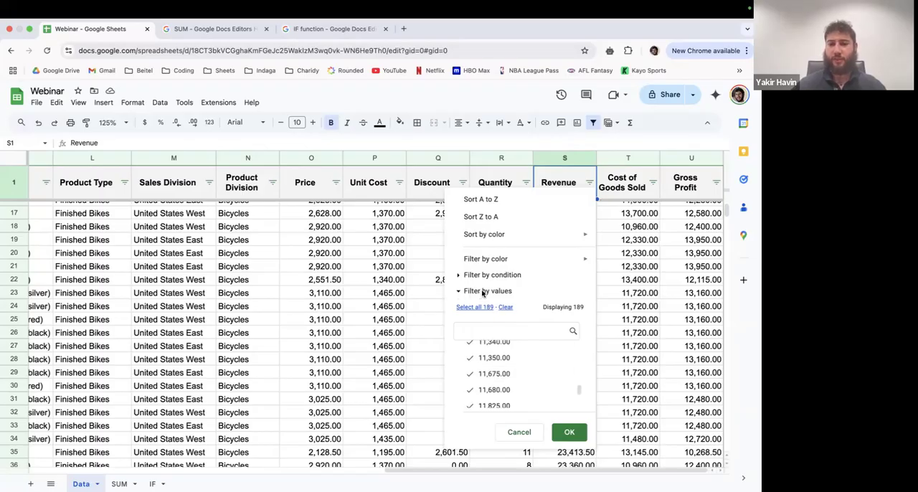
- Change from filtering Revenue by values to filtering by condition and look through the available conditions
left_click(459, 293)
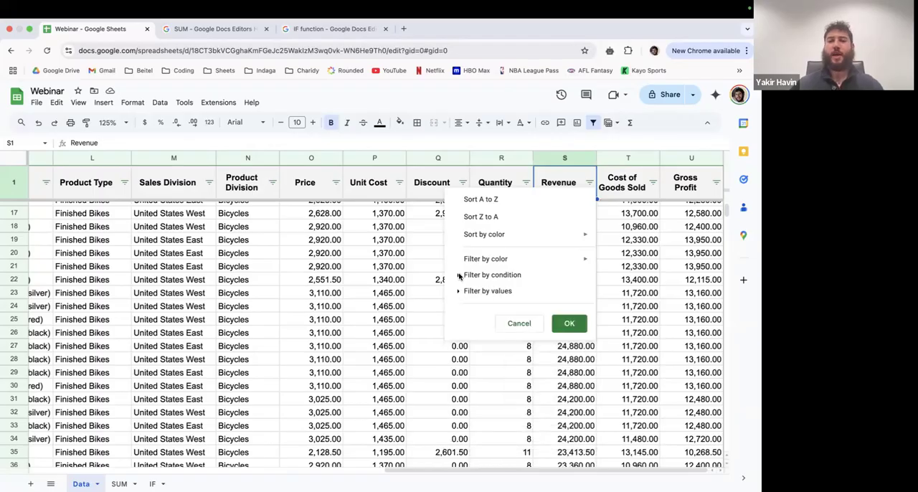
left_click(458, 275)
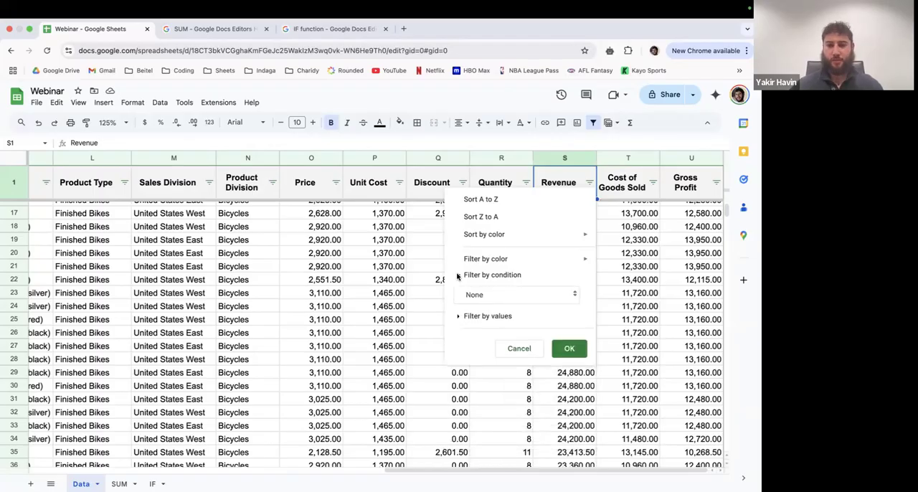
left_click(536, 297)
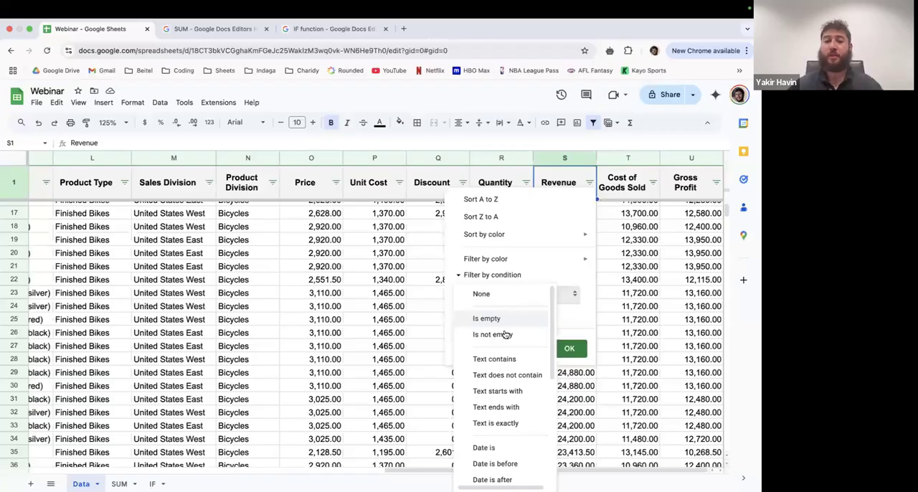
scroll(498, 362, "down", 1)
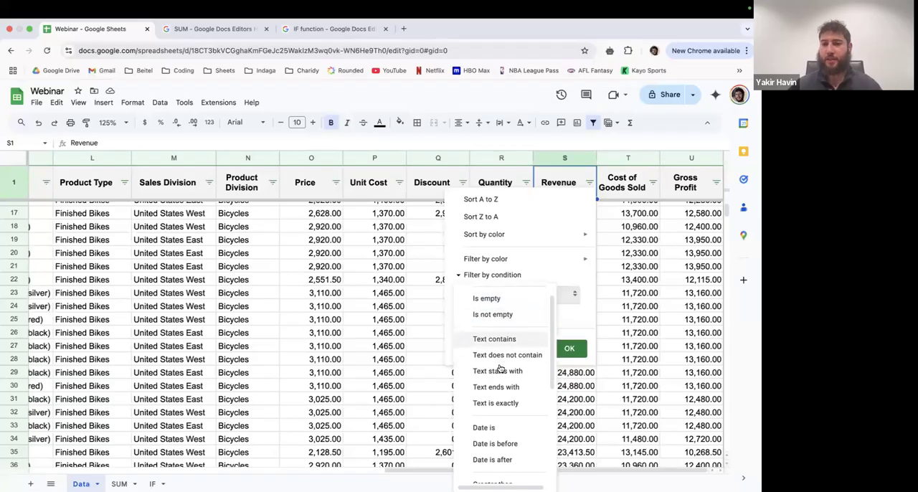
scroll(495, 358, "down", 4)
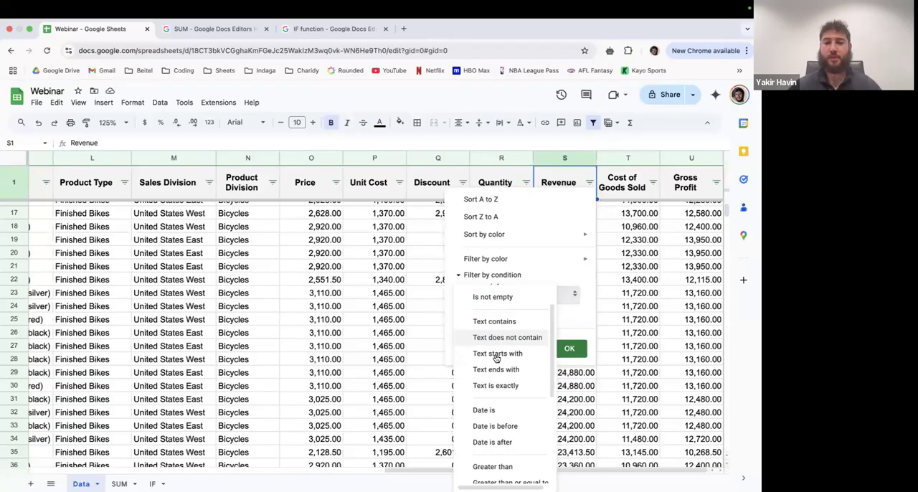
scroll(495, 377, "down", 2)
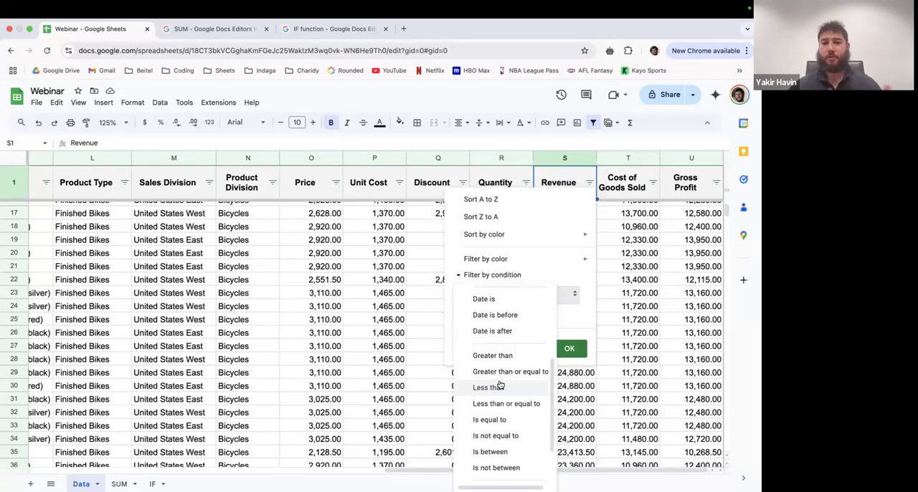
scroll(500, 385, "down", 1)
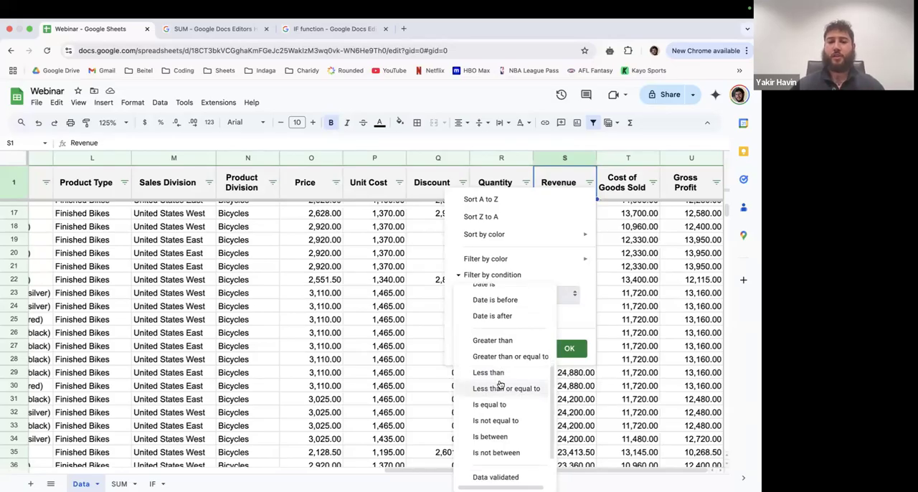
- Check the revenue >= 10,000 example on the presentation slide and return to the spreadsheet
key("ctrl+Left")
left_click_drag(504, 334, 587, 335)
double_click(518, 335)
key("ctrl+Right")
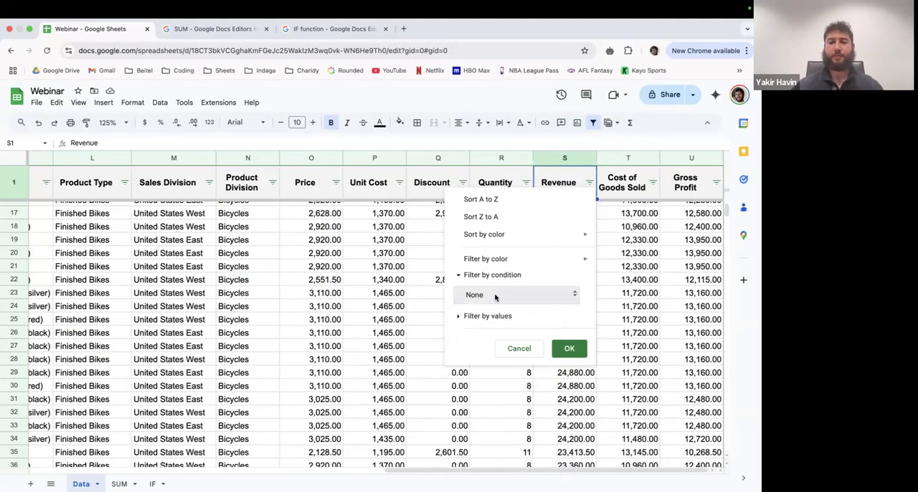
- Filter the Revenue column by the condition "Greater than or equal to" with the value 10000
left_click(495, 297)
scroll(500, 369, "down", 5)
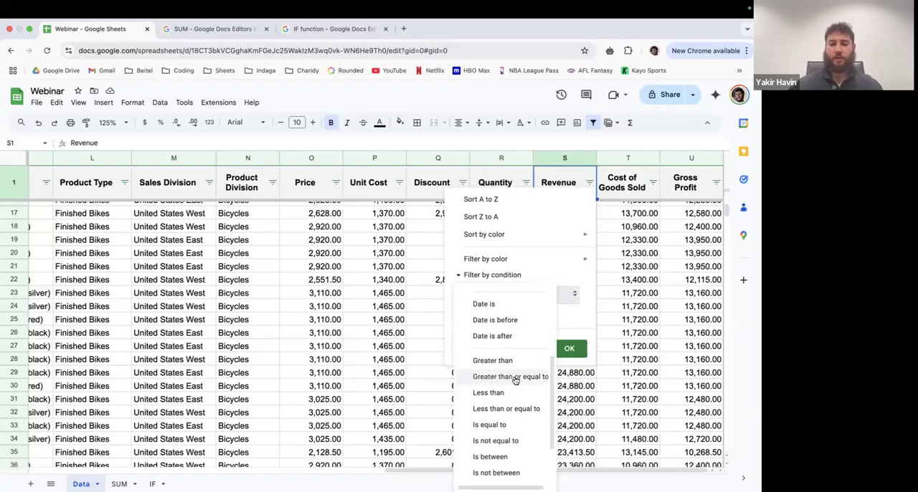
left_click(515, 378)
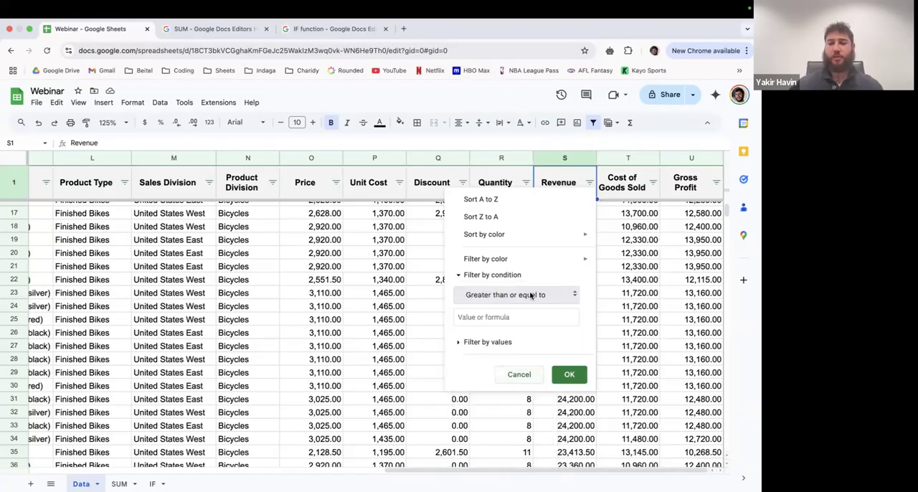
left_click(519, 314)
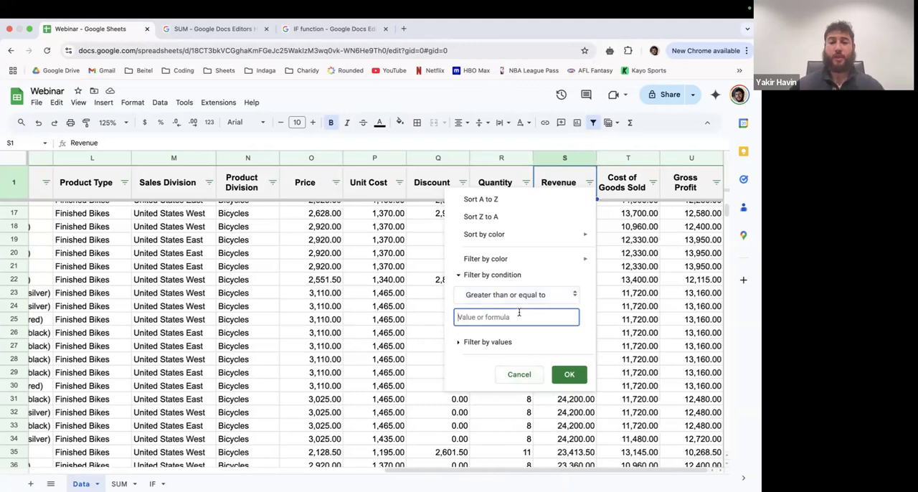
type("10000")
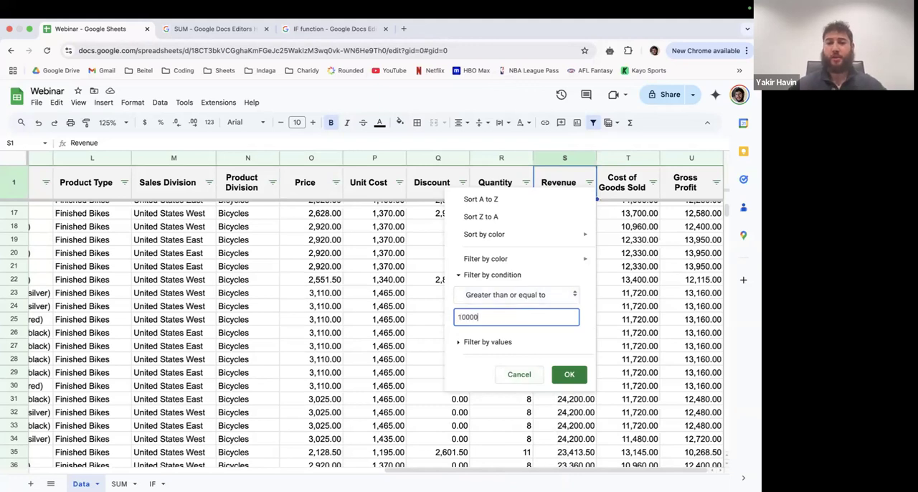
left_click(569, 376)
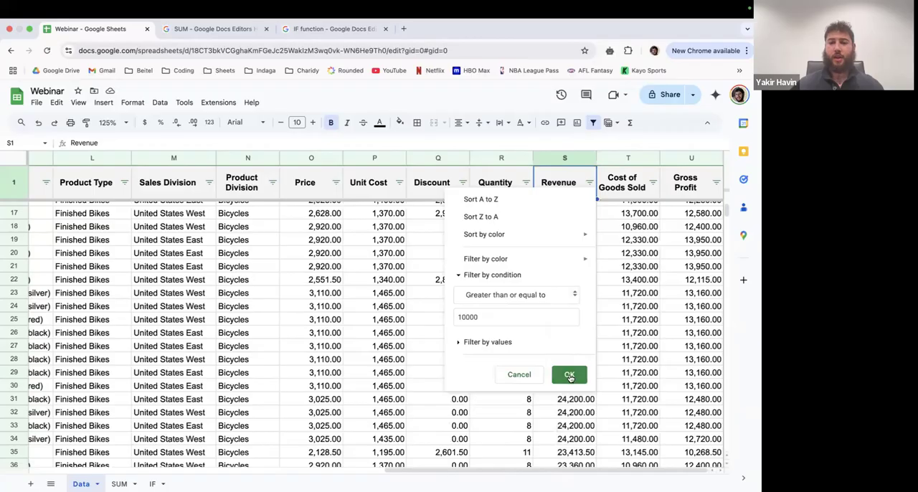
- Sort the filtered sales rows by the Revenue column in ascending order
scroll(569, 302, "up", 1)
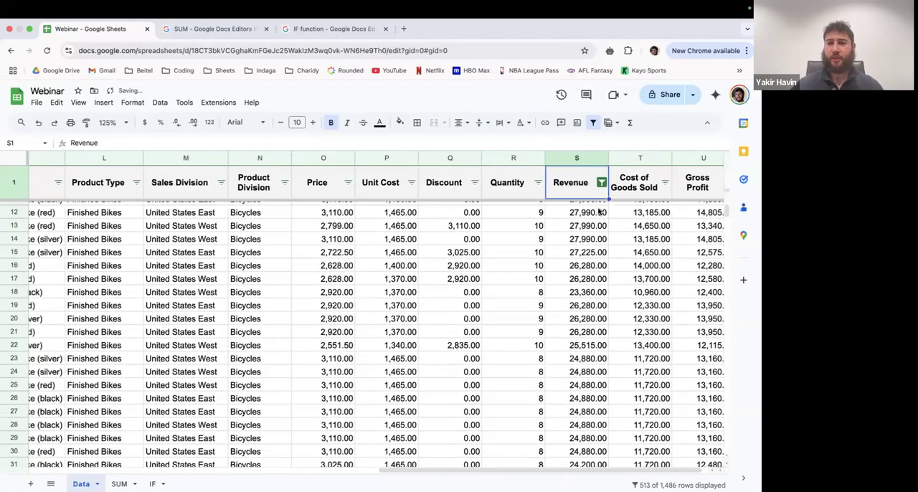
scroll(645, 208, "up", 1)
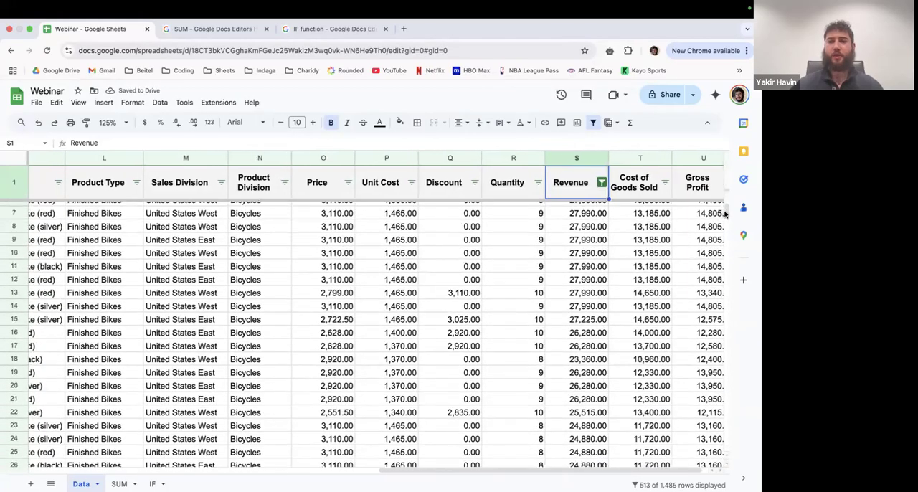
scroll(725, 208, "up", 1)
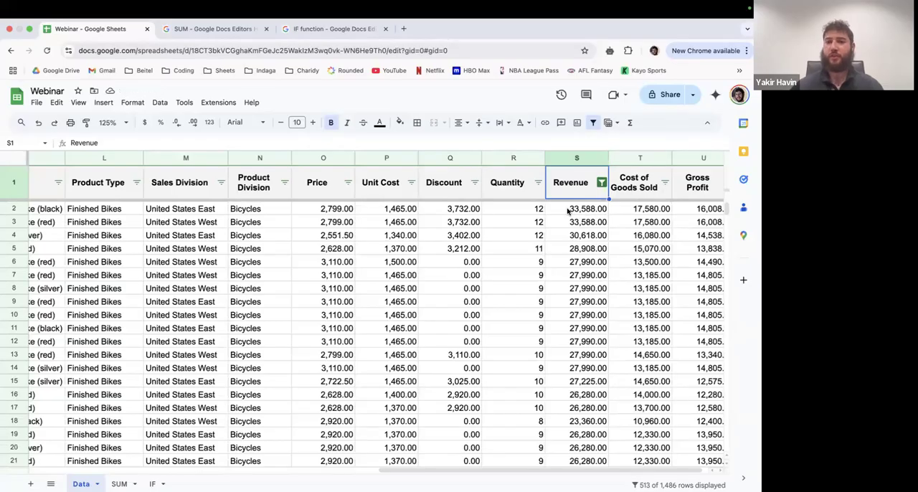
left_click(576, 159)
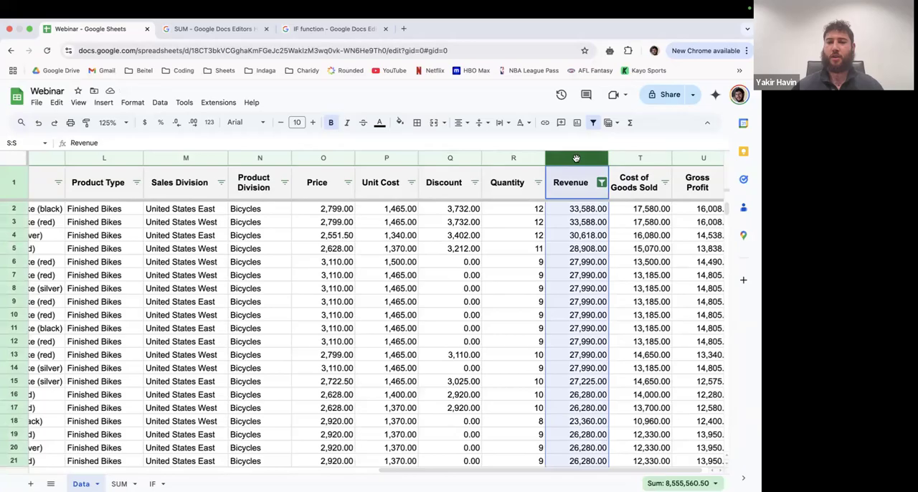
right_click(576, 158)
left_click(639, 334)
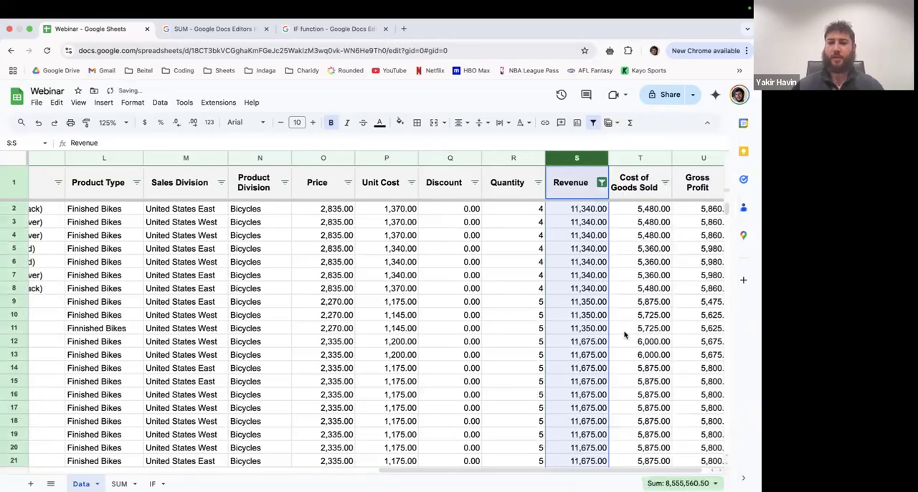
- Examine the lowest Revenue values and look down through the sorted rows to check them against the filter condition
left_click(589, 236)
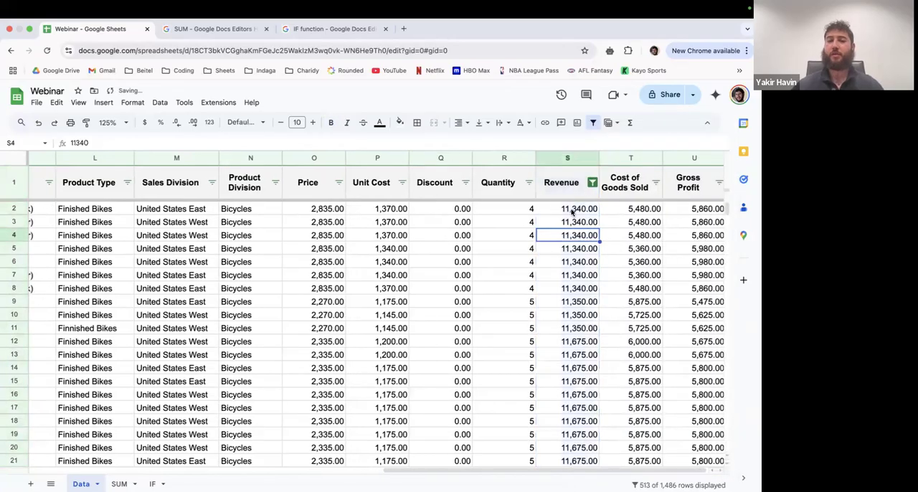
left_click(572, 210)
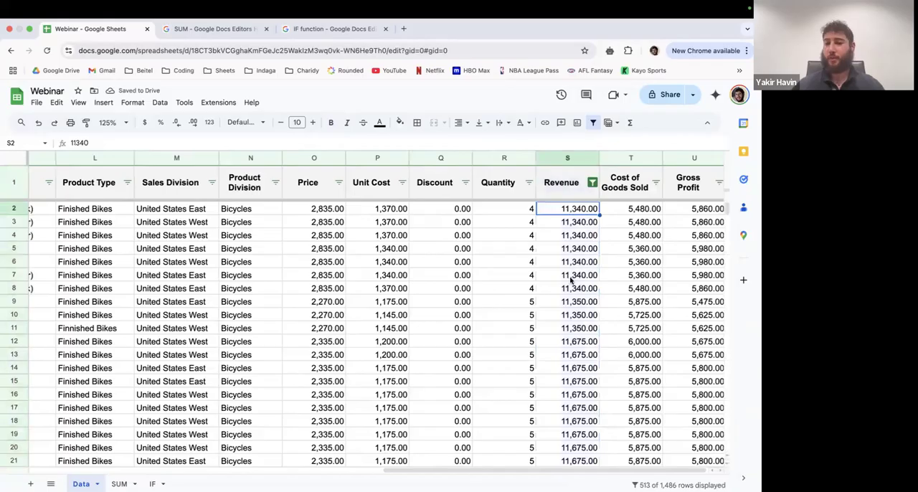
scroll(571, 281, "down", 1)
scroll(571, 278, "up", 1)
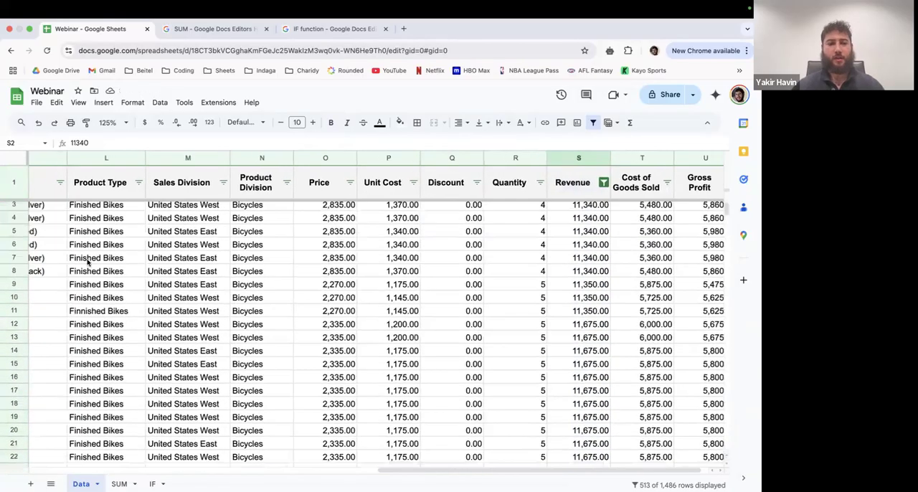
scroll(449, 331, "down", 7)
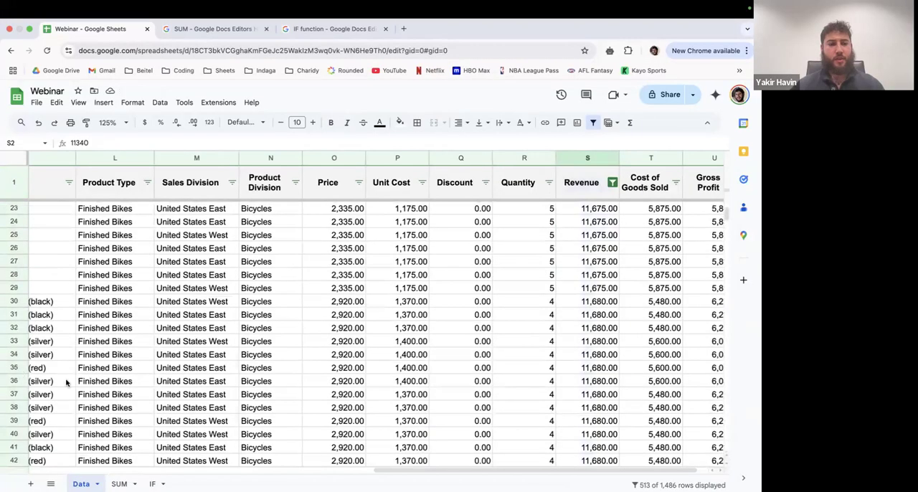
scroll(27, 370, "down", 4)
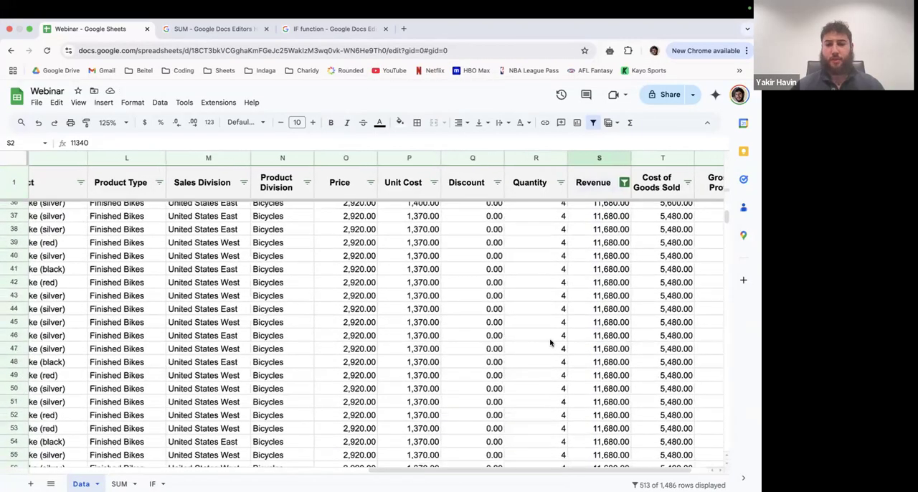
scroll(582, 358, "down", 7)
scroll(582, 358, "down", 15)
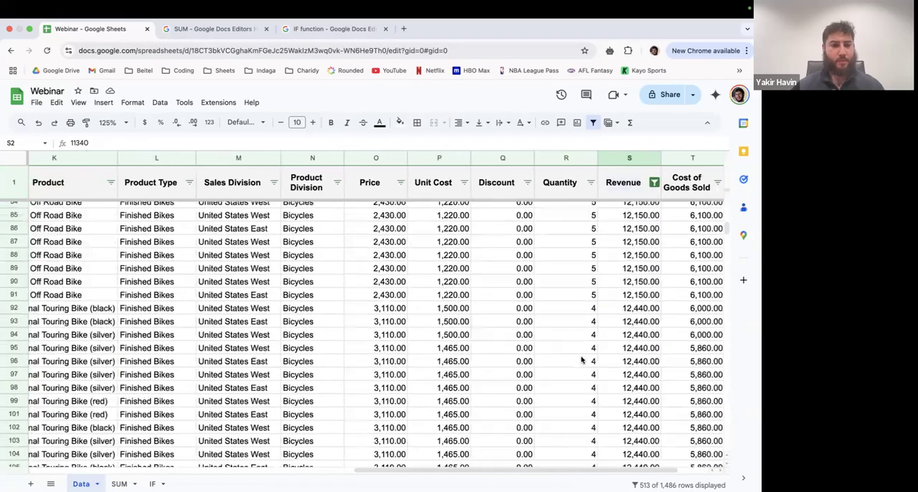
- Go to the end of the filtered data and inspect the last rows' numbers and their Revenue values
left_click(723, 235)
left_click_drag(724, 233, 725, 326)
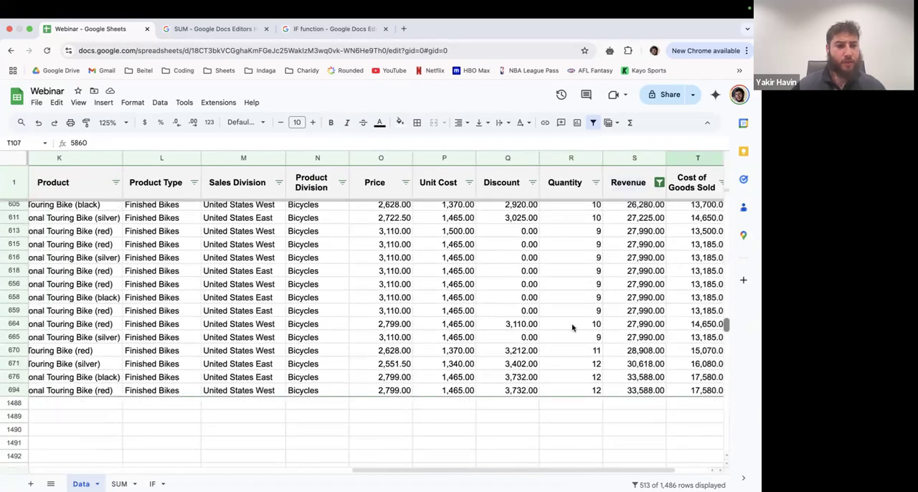
left_click(13, 390)
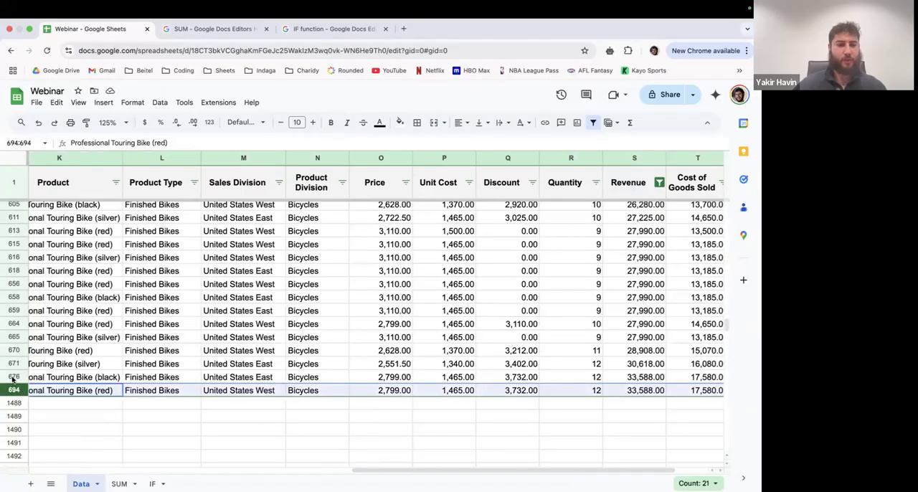
left_click(13, 377)
left_click(17, 403)
left_click(12, 390)
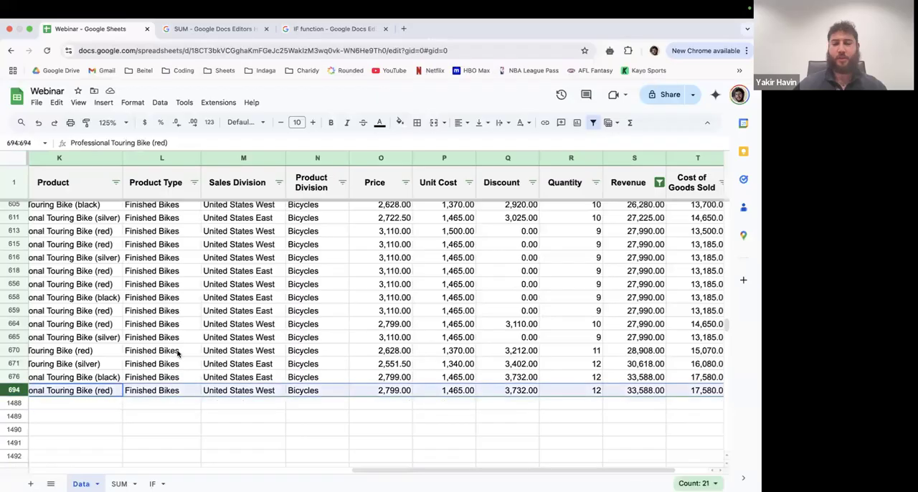
scroll(420, 350, "up", 3)
scroll(529, 321, "right", 2)
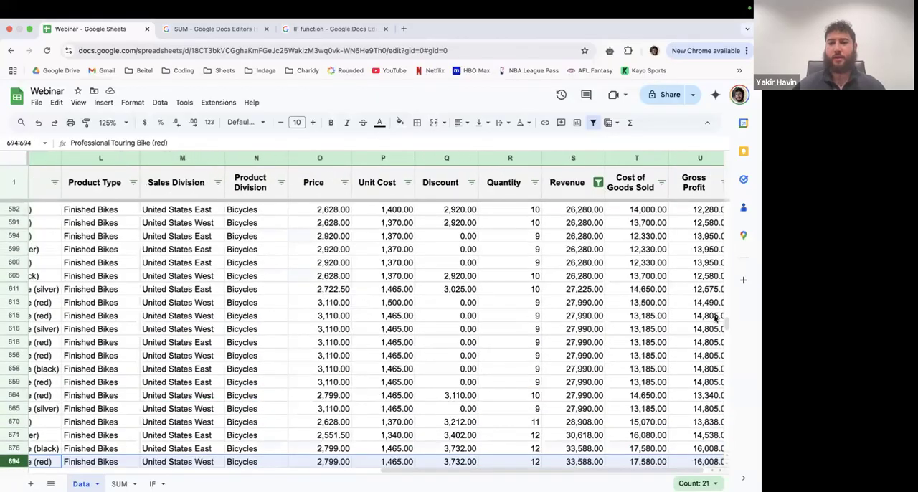
- Go back to the first sales row and review the Revenue column's sort and filter options
scroll(715, 319, "up", 1)
left_click_drag(726, 321, 723, 199)
left_click(595, 209)
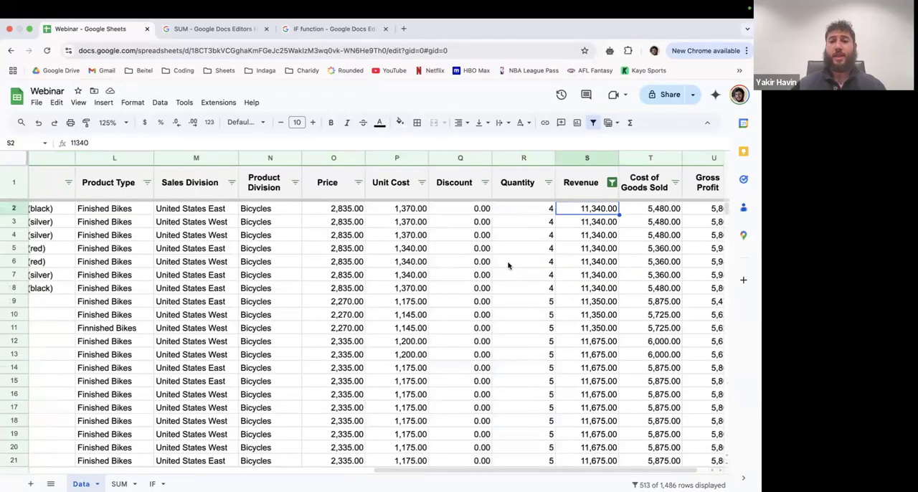
scroll(456, 265, "right", 2)
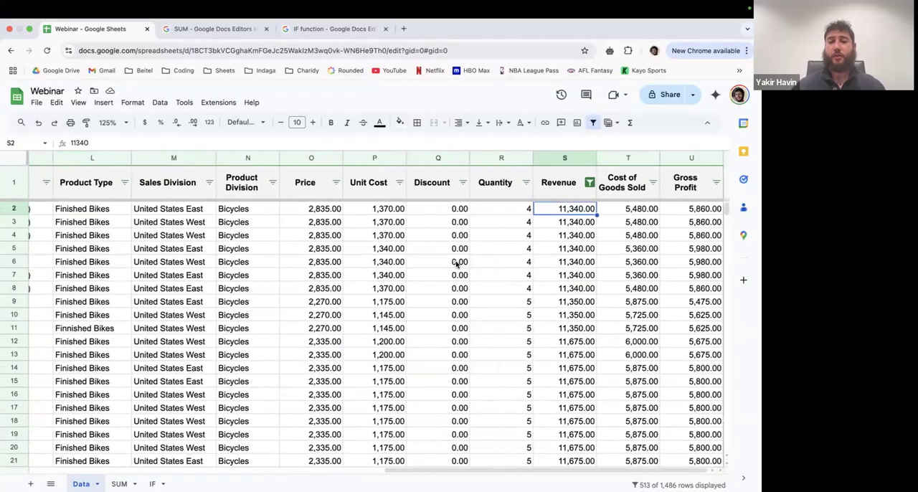
left_click(589, 182)
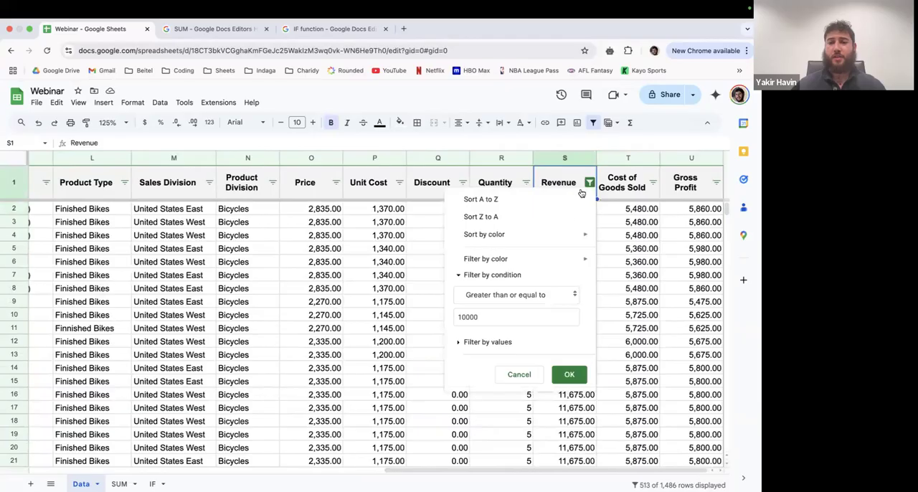
mouse_move(507, 260)
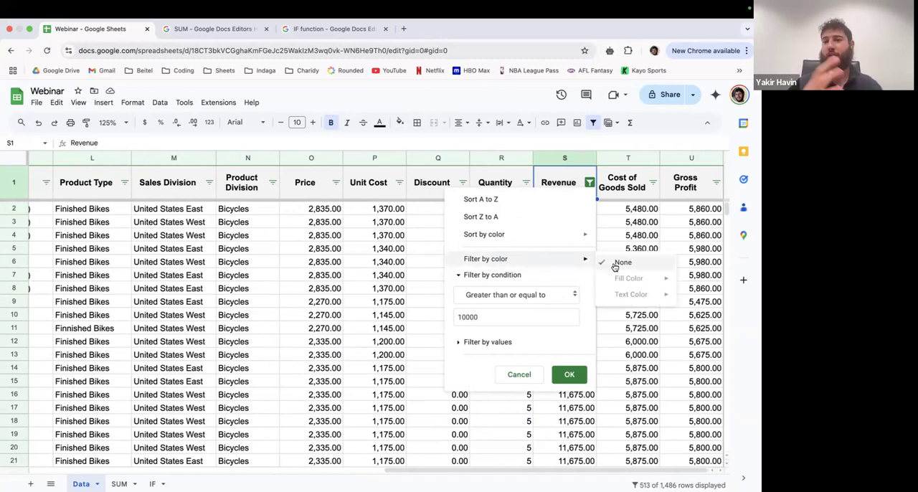
left_click(516, 375)
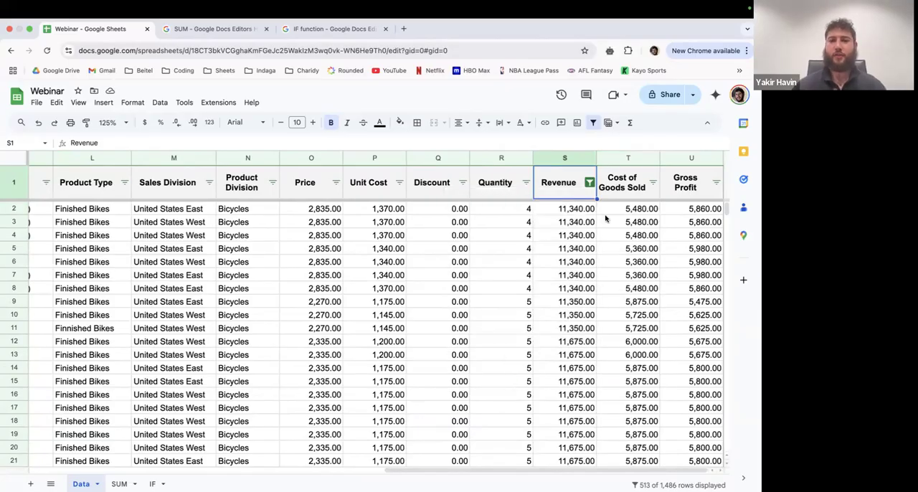
left_click(590, 179)
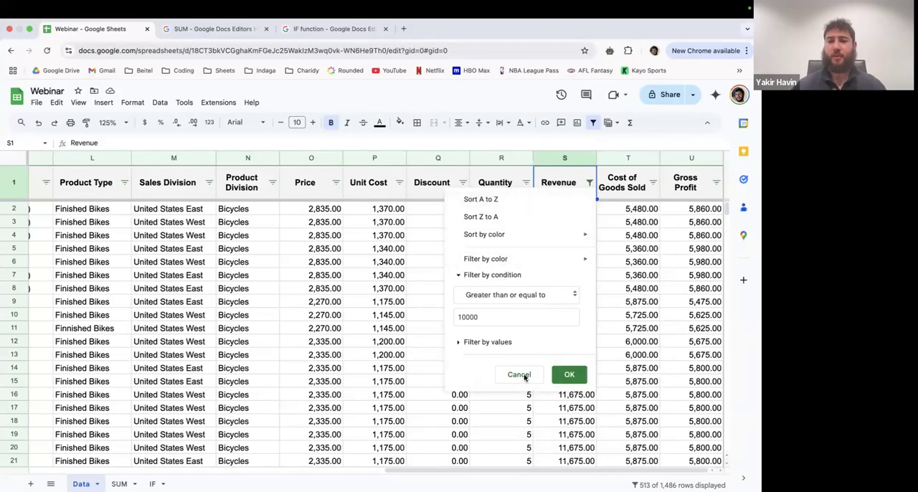
left_click(522, 374)
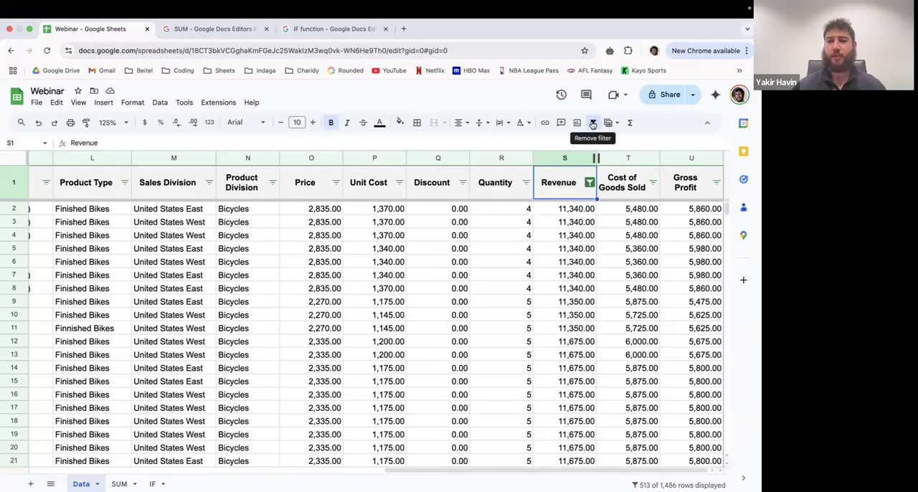
- Remove the filter from the sales data and return to the first columns
left_click(592, 123)
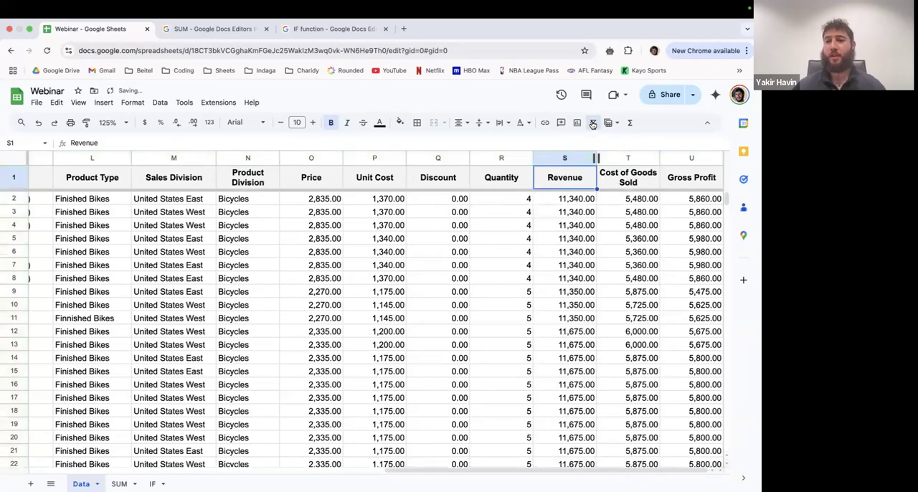
left_click(593, 124)
left_click(568, 185)
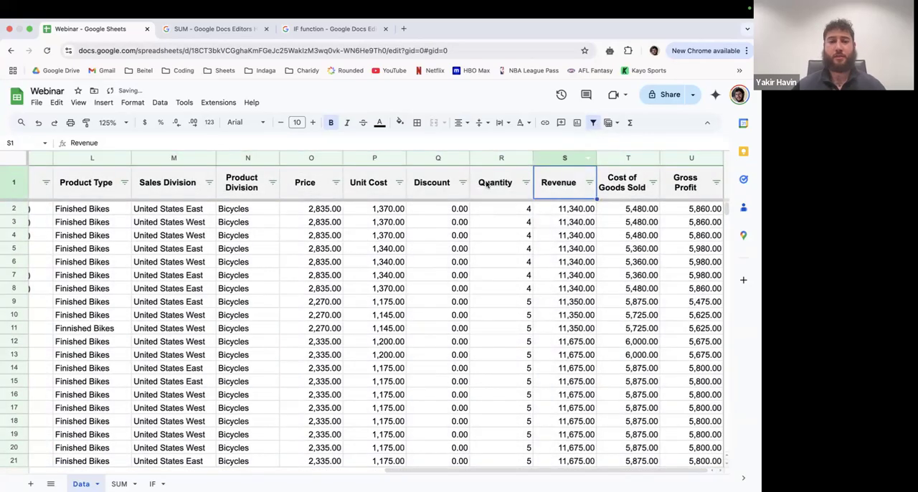
left_click(593, 124)
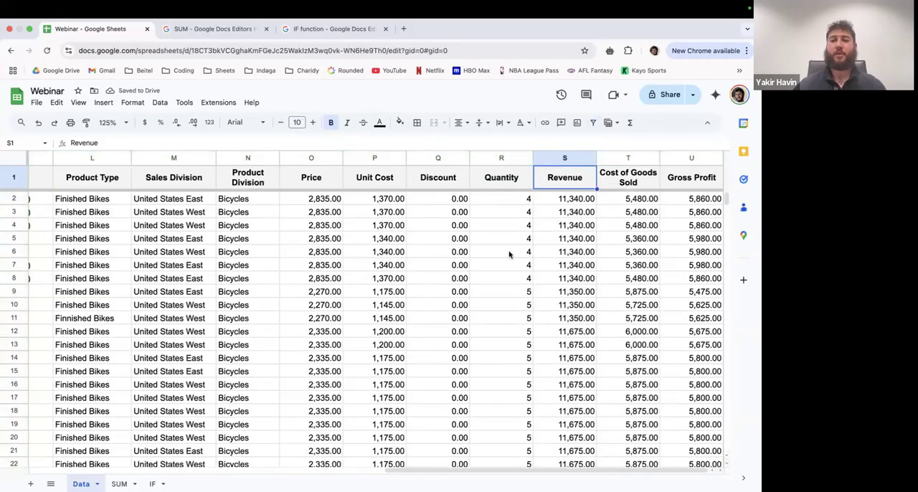
scroll(508, 254, "left", 10)
scroll(211, 271, "left", 2)
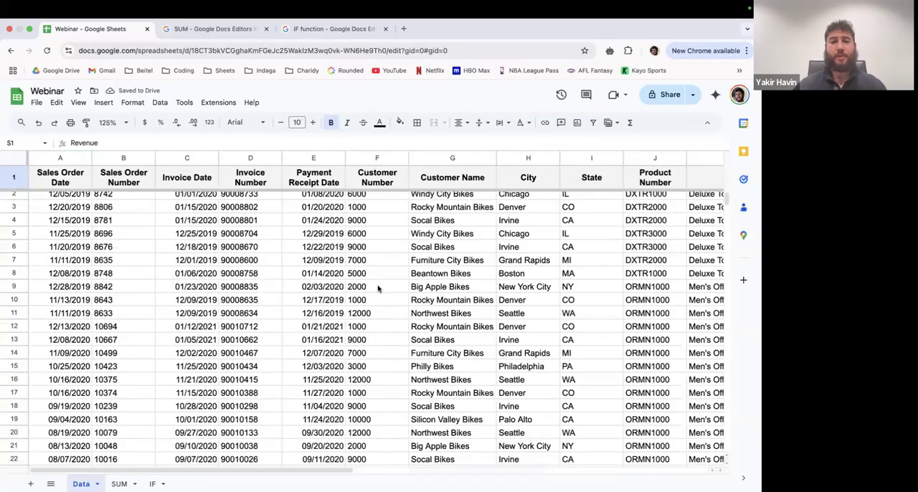
key("ctrl+Left")
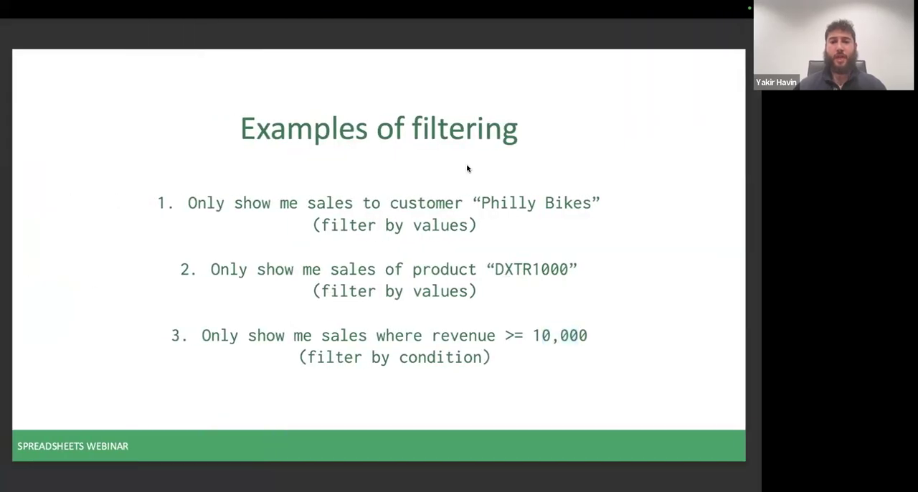
key("Right")
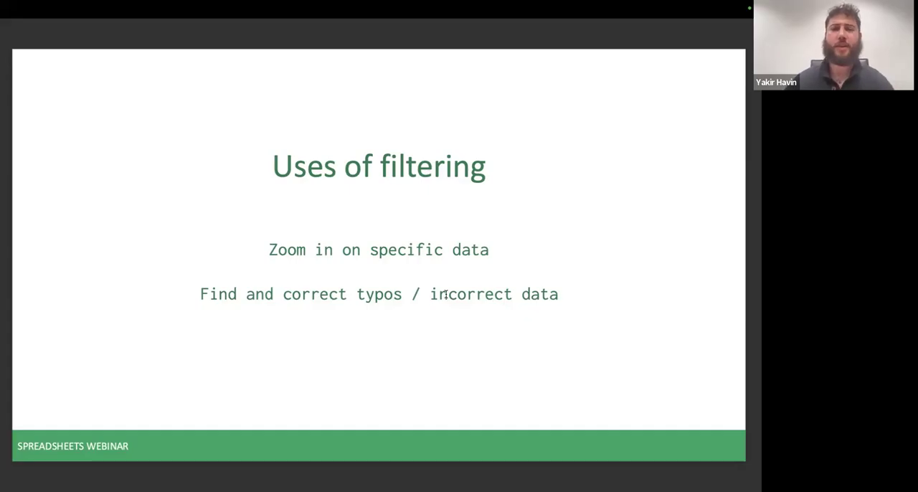
key("ctrl+Right")
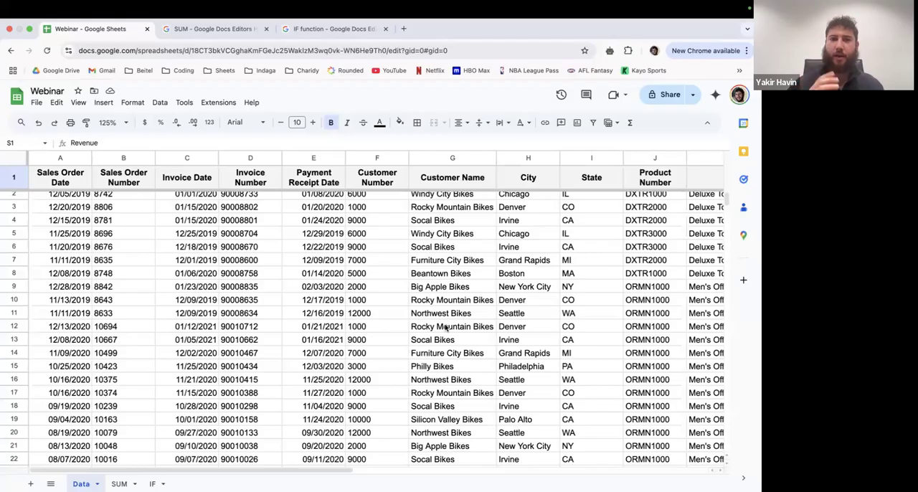
- Select the entire header row and create a filter on the sales data
left_click(485, 177)
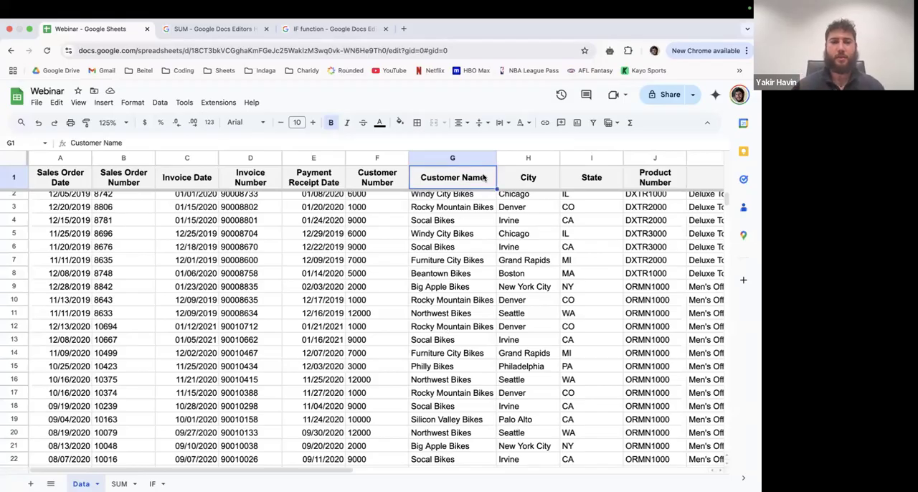
left_click(8, 182)
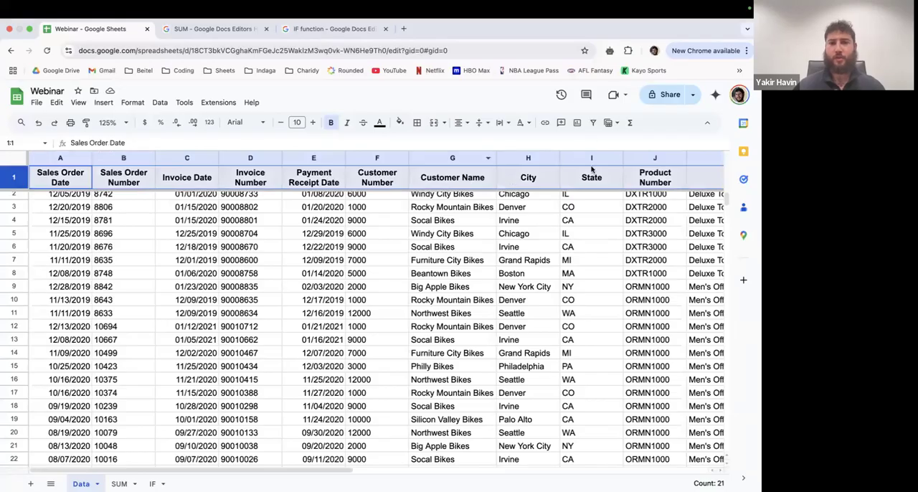
left_click(592, 124)
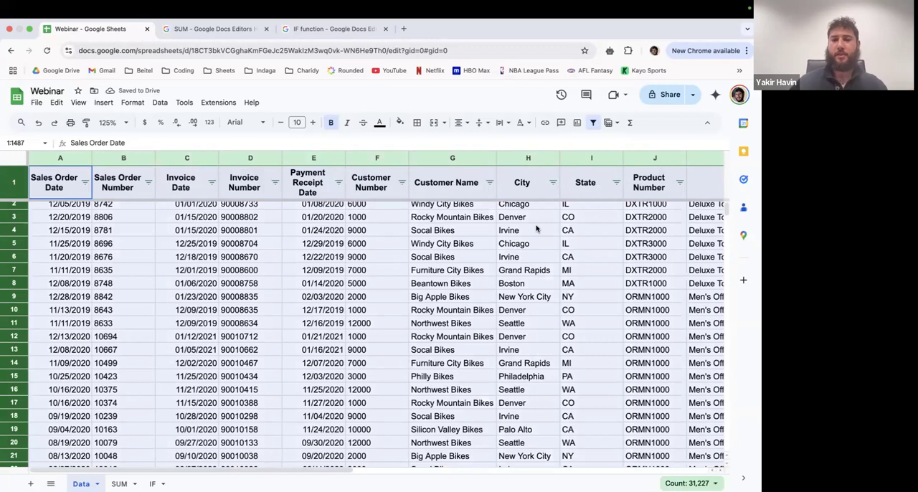
- Filter the Product Type column by values to show only the misspelled "Finnished Bikes" entries
scroll(536, 228, "right", 10)
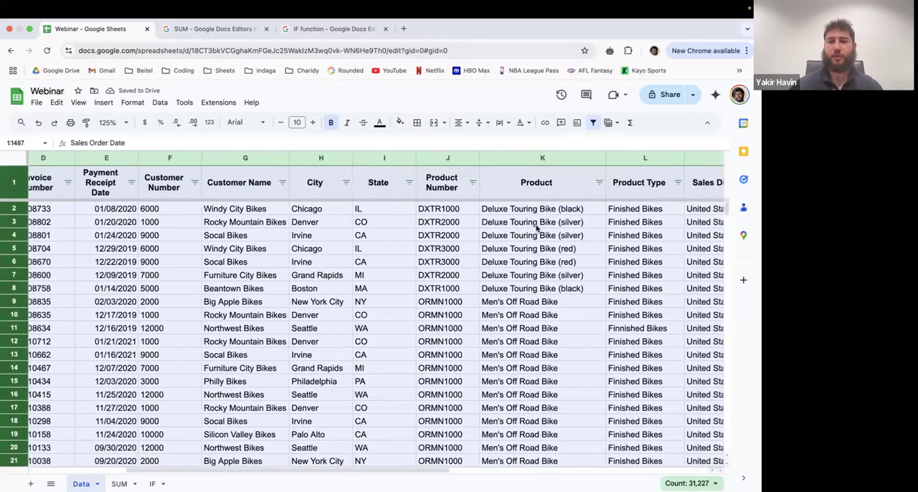
scroll(526, 199, "right", 1)
left_click(530, 185)
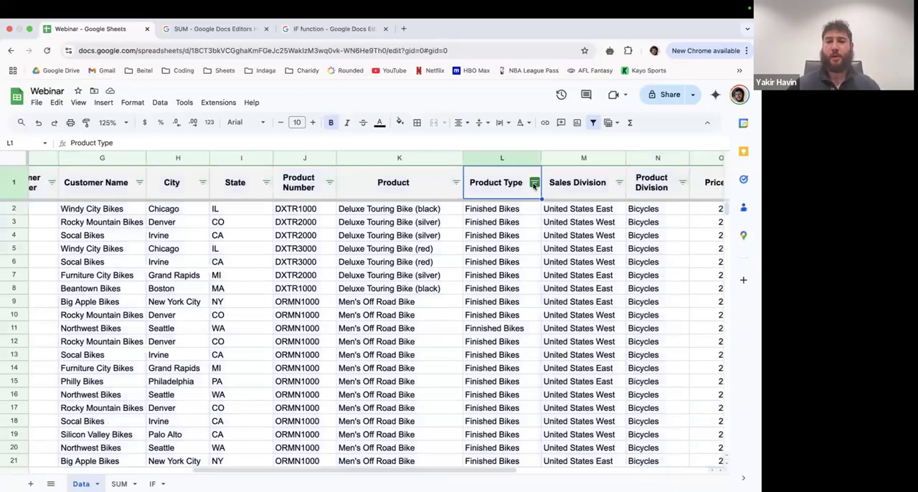
left_click(533, 183)
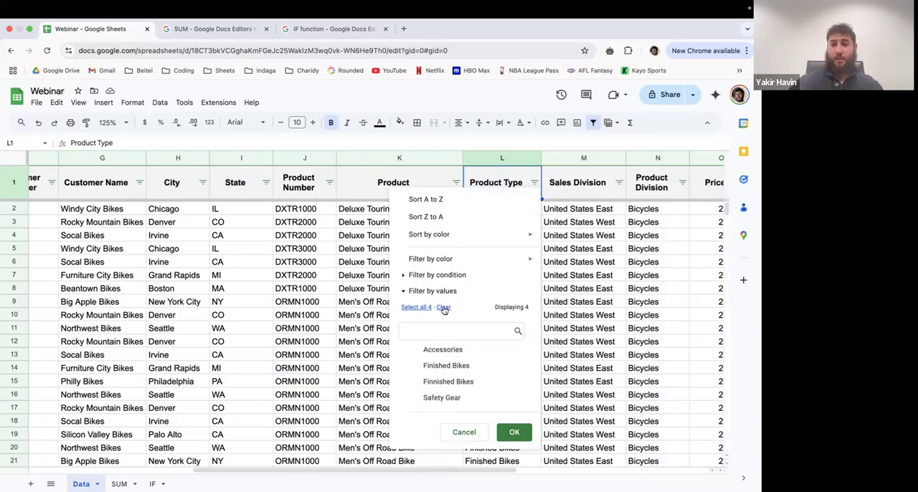
left_click(460, 384)
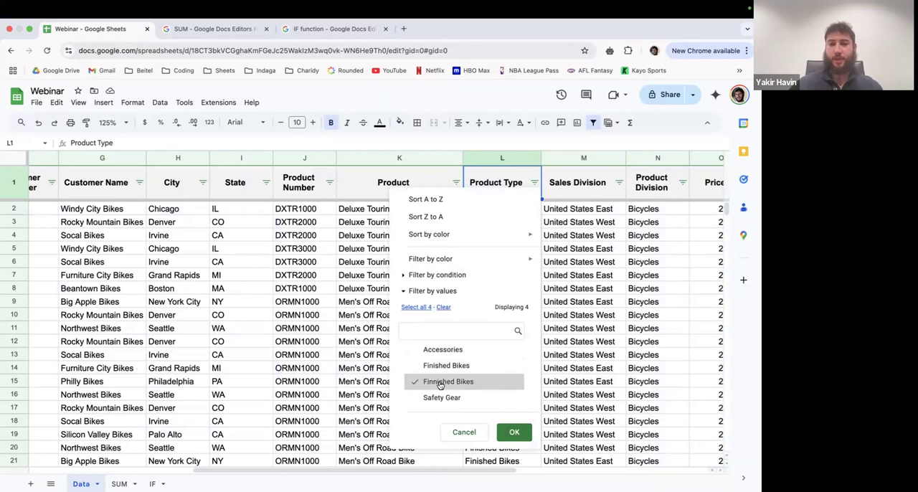
left_click(518, 434)
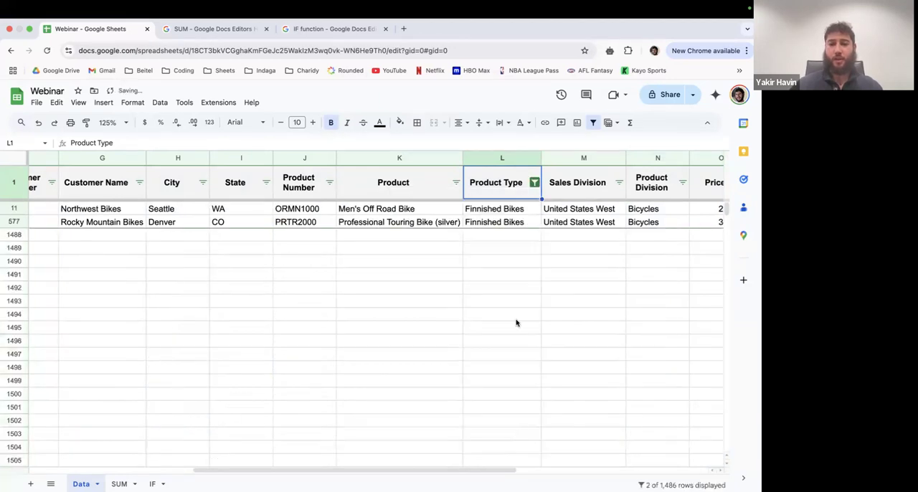
- Correct the Product Type in both filtered rows, 11 and 577, to "Finished Bikes"
scroll(516, 323, "left", 1)
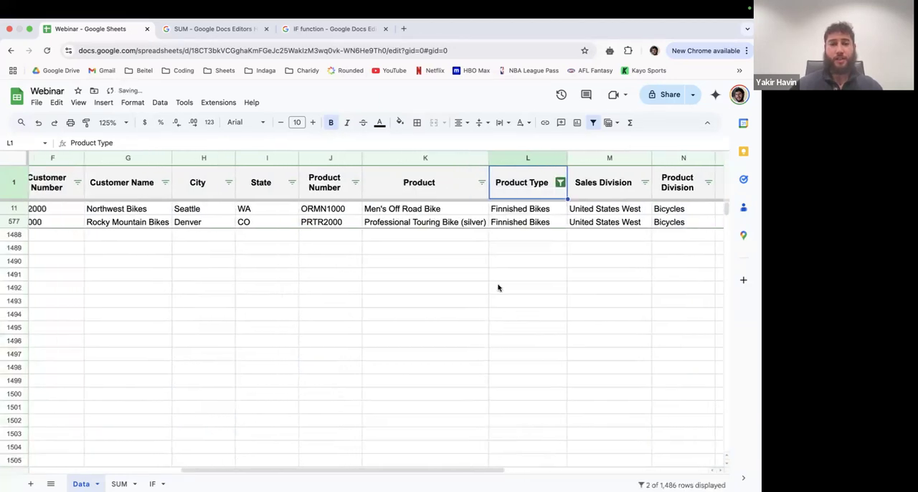
left_click(15, 208)
left_click(16, 221)
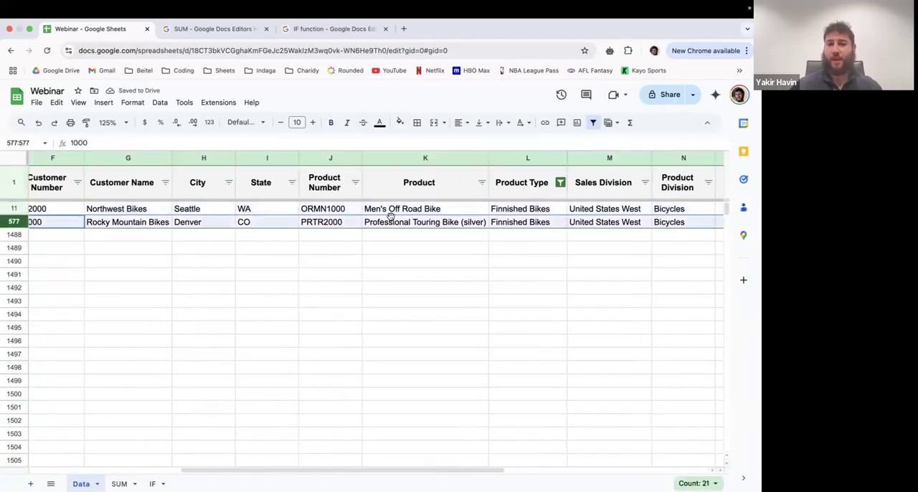
left_click(504, 210)
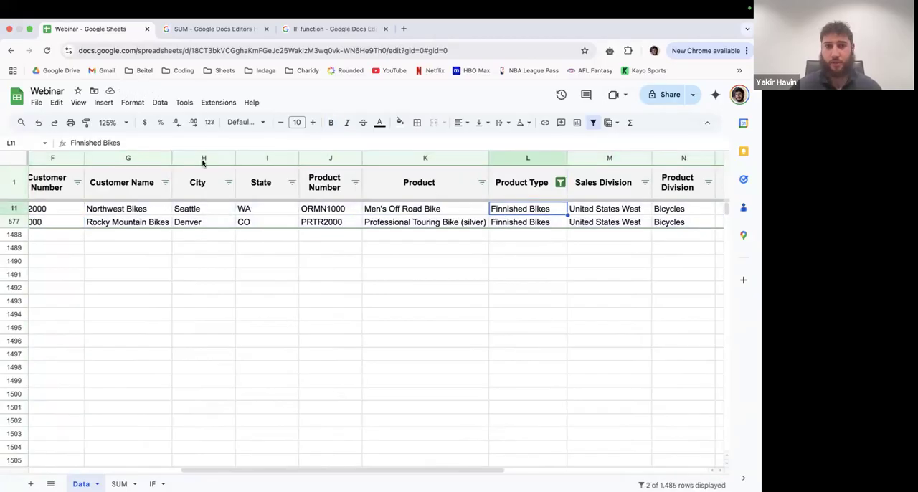
left_click(81, 143)
key("BackSpace")
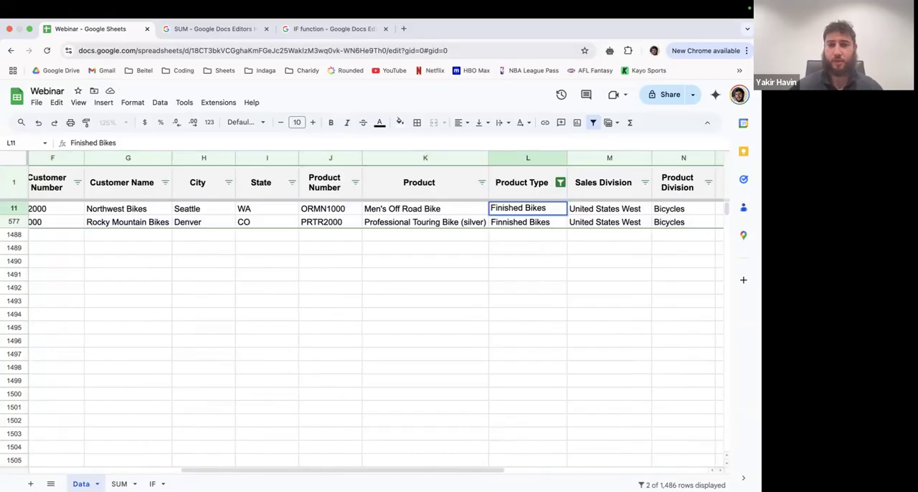
key("Return")
left_click(87, 143)
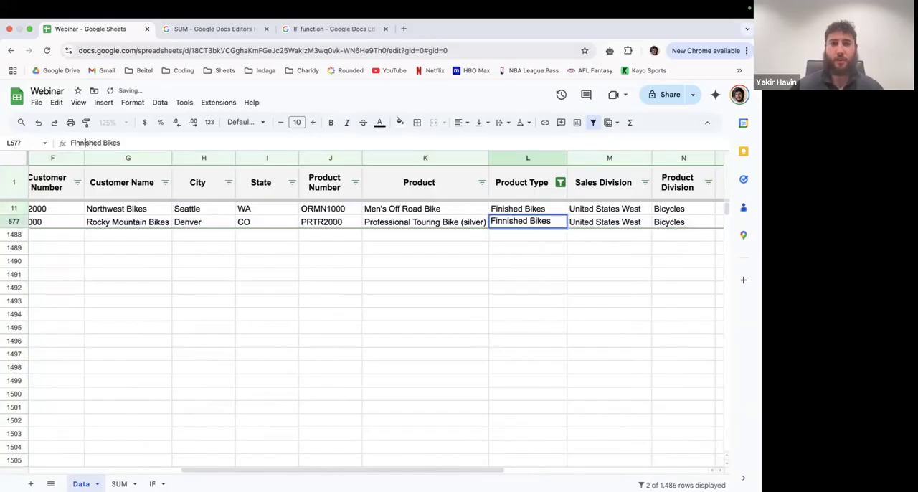
key("BackSpace")
key("Return")
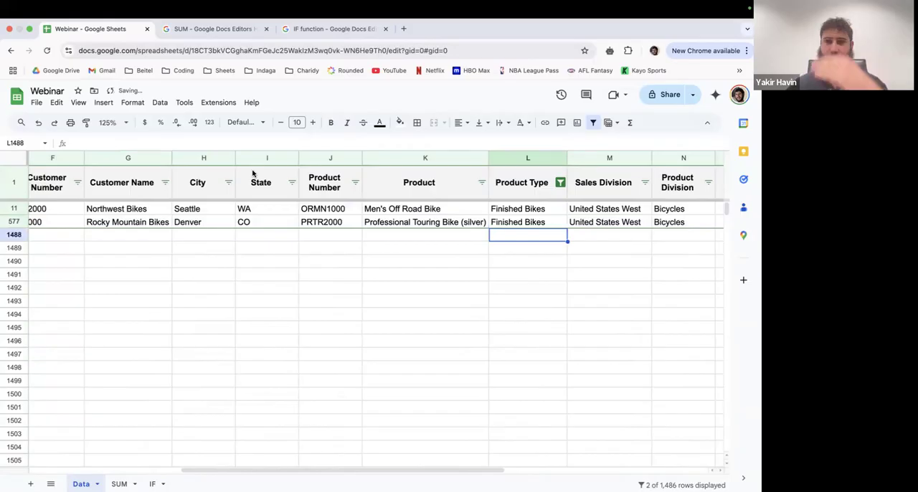
- Put the misspelling "Finnished Bikes" back into the Product Type cell of row 577
left_click(543, 212)
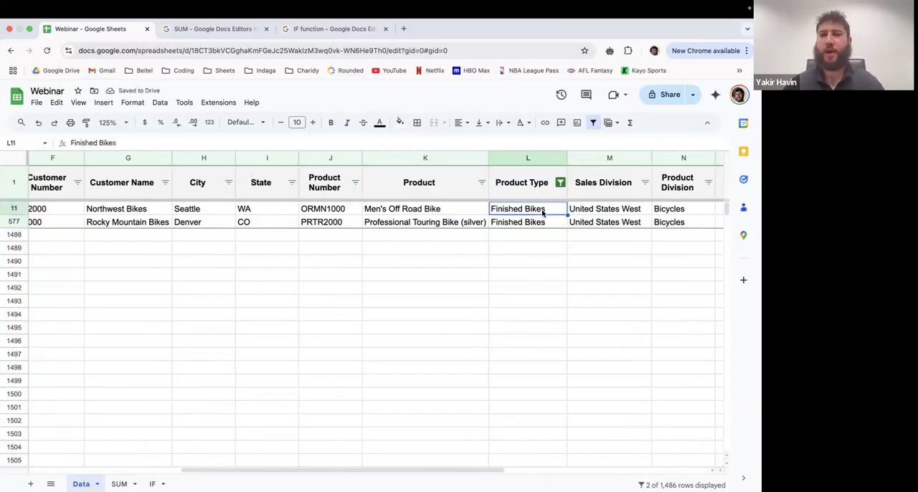
left_click(539, 223)
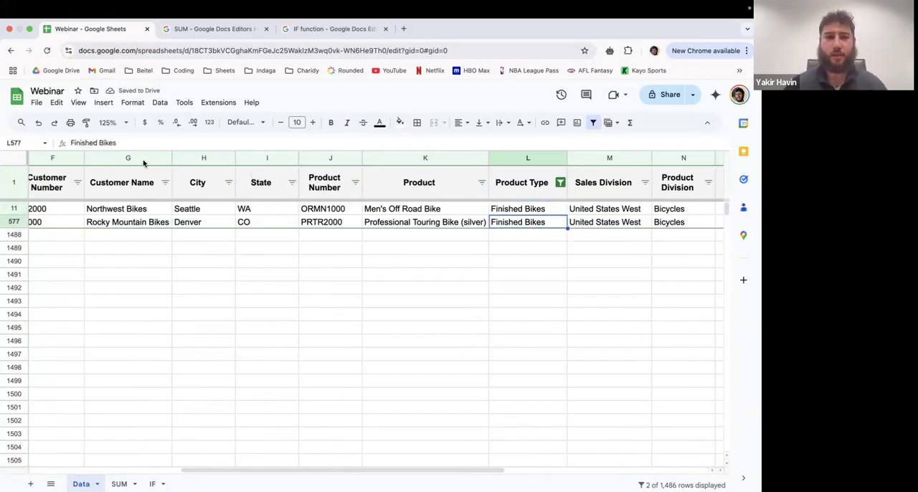
key("Return")
key("Return")
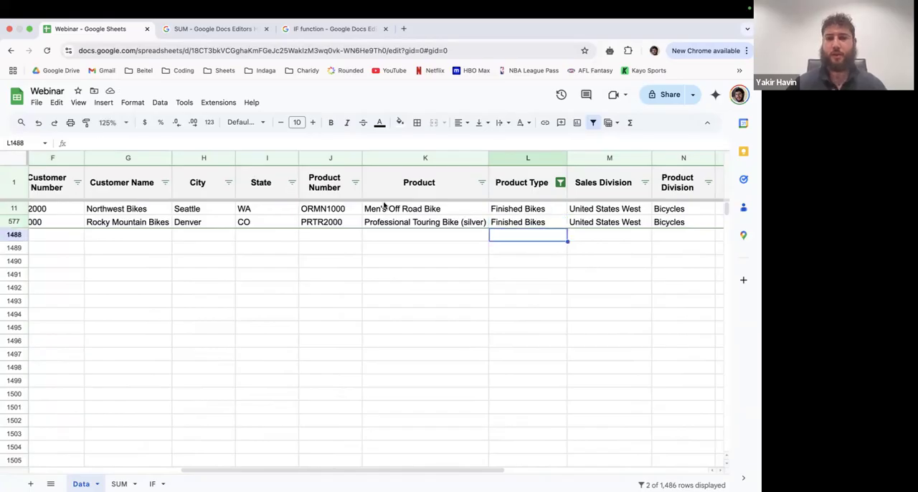
left_click(510, 226)
left_click(83, 144)
type("n")
key("Return")
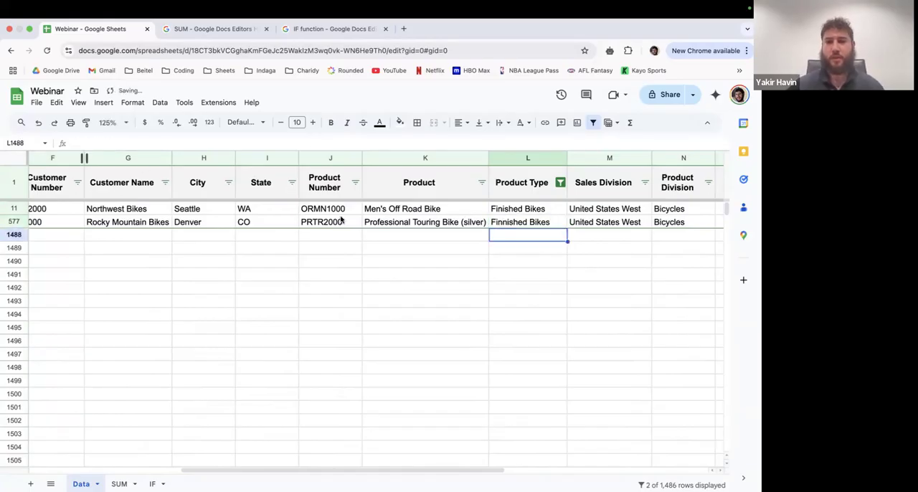
- Copy "Finished Bikes" from the Product Type cell in row 11 to the one in row 577
left_click(502, 210)
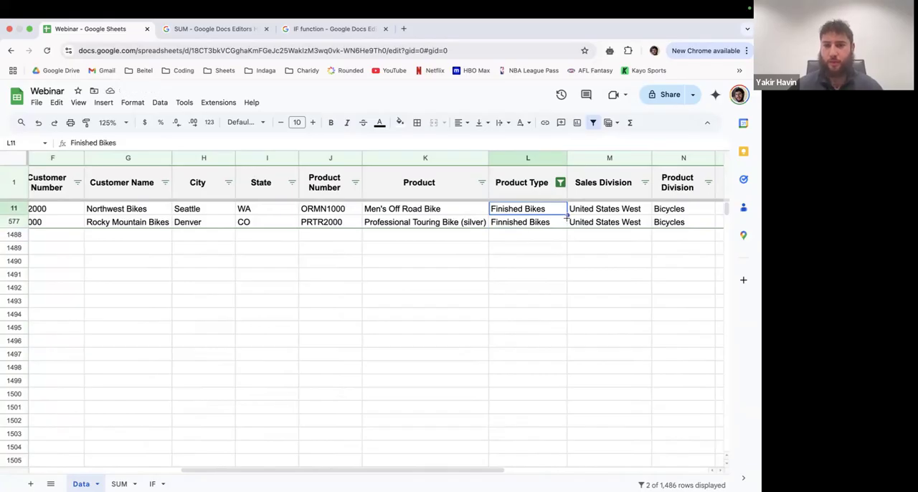
left_click_drag(566, 228, 536, 224)
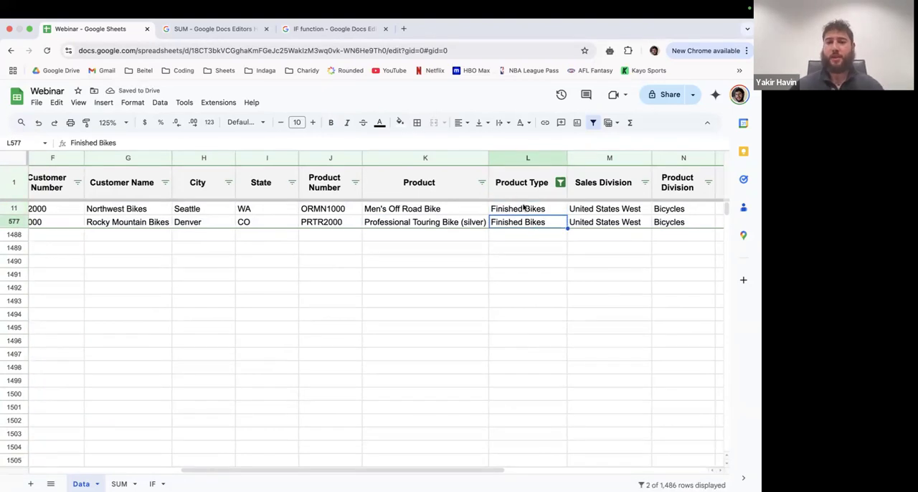
left_click(523, 211)
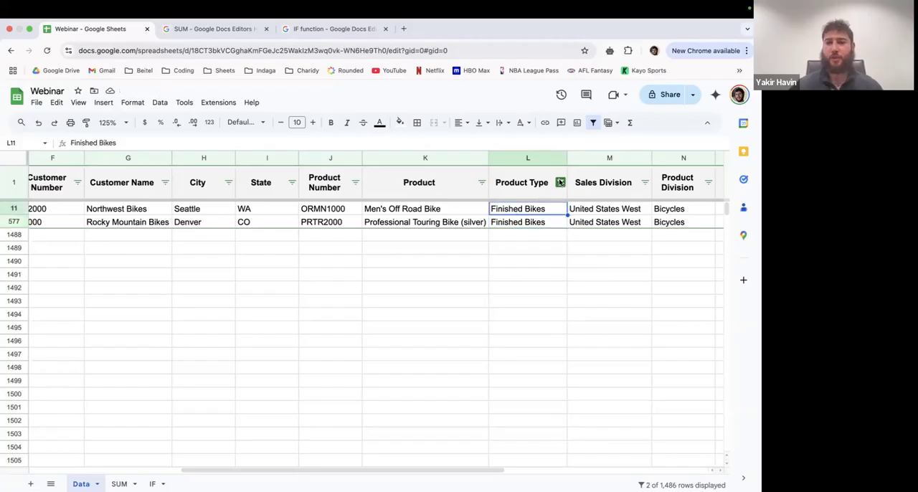
- Reset the Product Type filter to include all values so that every row of the data is shown again
left_click(561, 183)
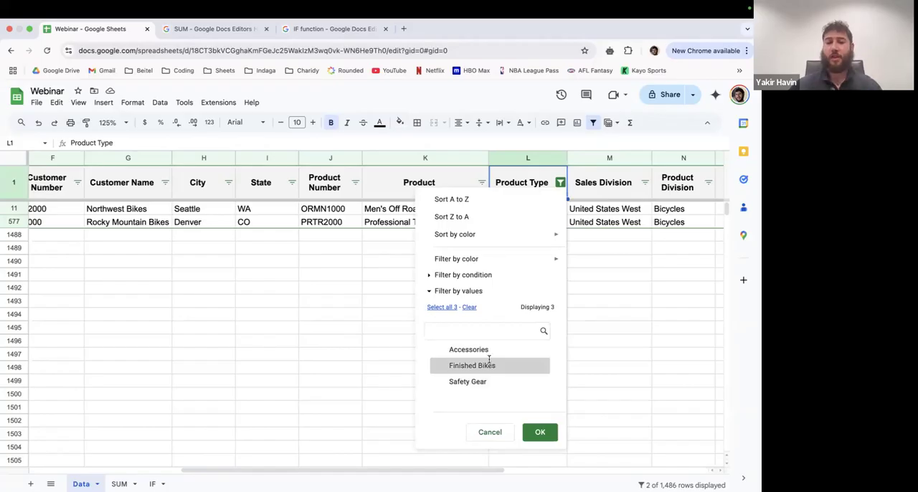
left_click(442, 307)
left_click(540, 431)
scroll(541, 229, "up", 5)
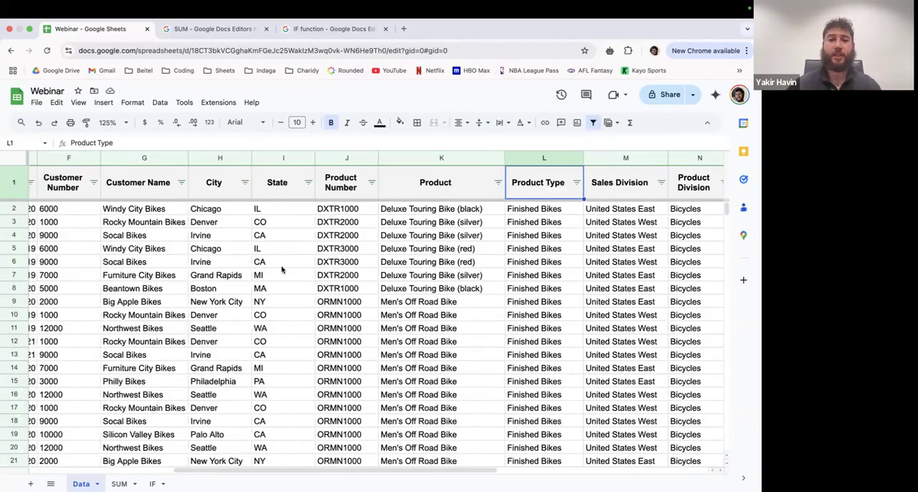
scroll(219, 240, "left", 2)
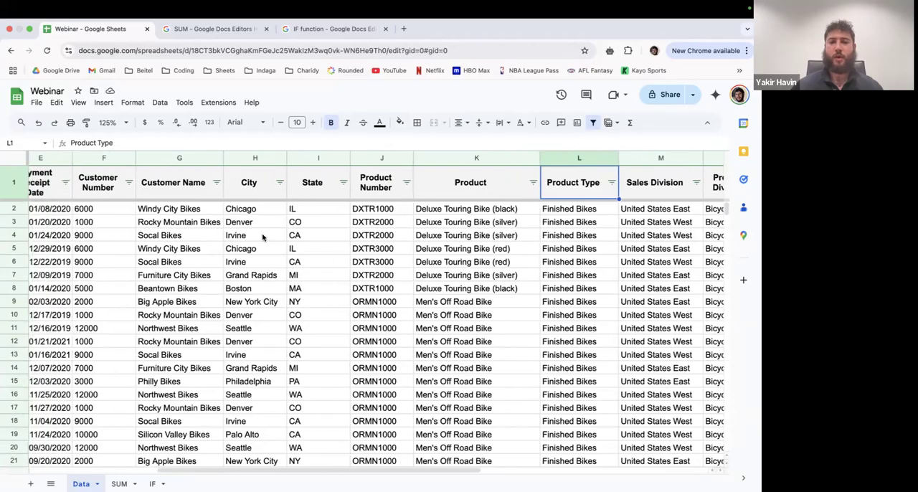
left_click(364, 234)
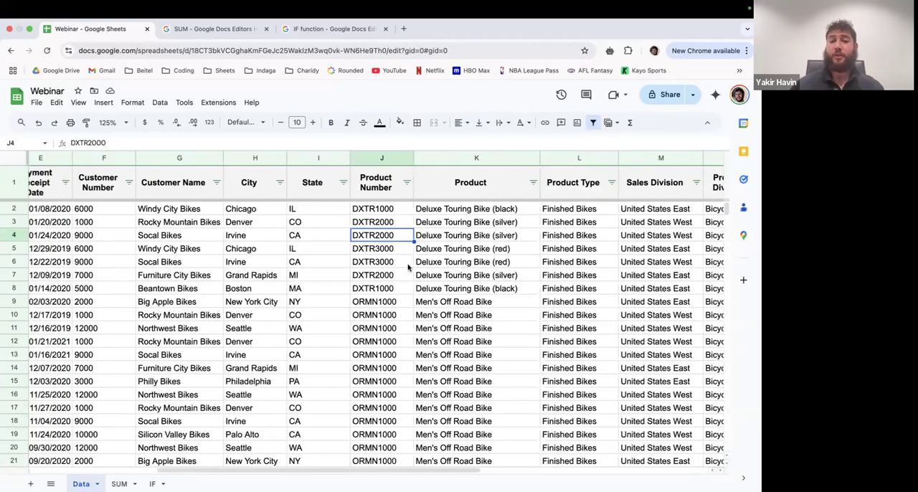
- Review the values available in the City column's filter without applying any change
left_click(280, 187)
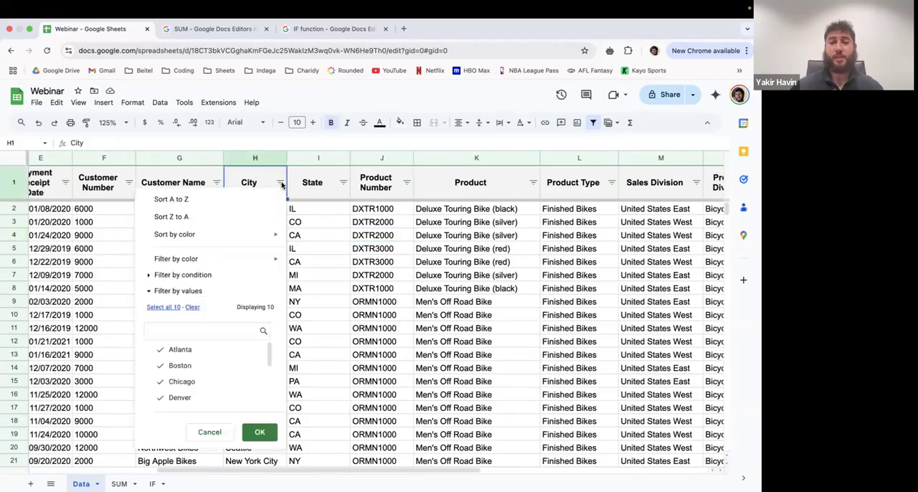
scroll(227, 346, "down", 1)
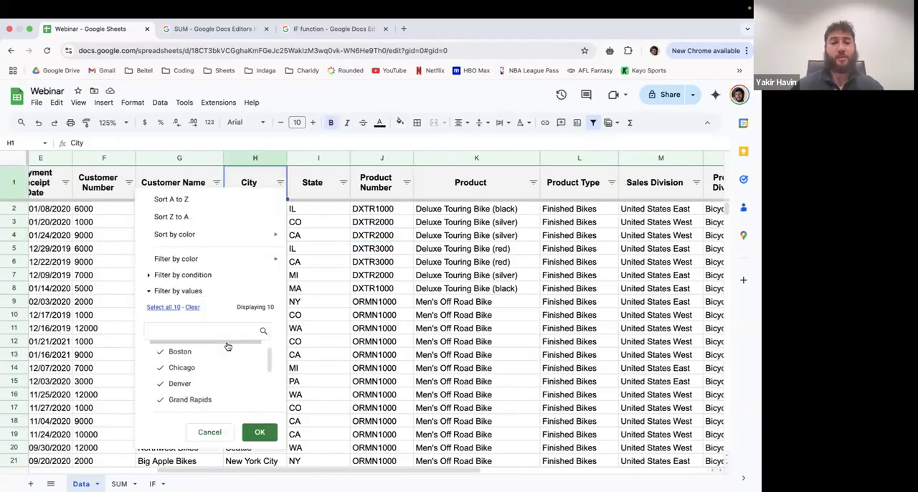
left_click(215, 430)
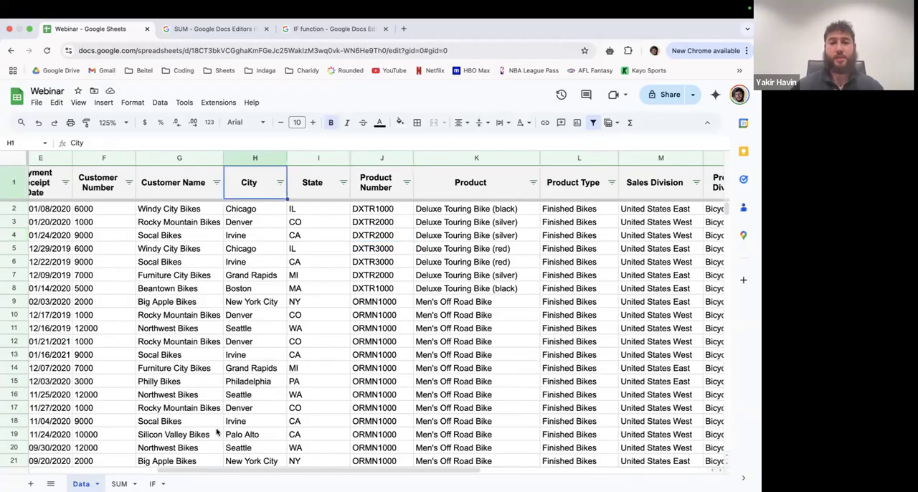
- Look through the list of values available in the Product column's filter
left_click(533, 182)
scroll(466, 368, "down", 2)
scroll(477, 366, "down", 5)
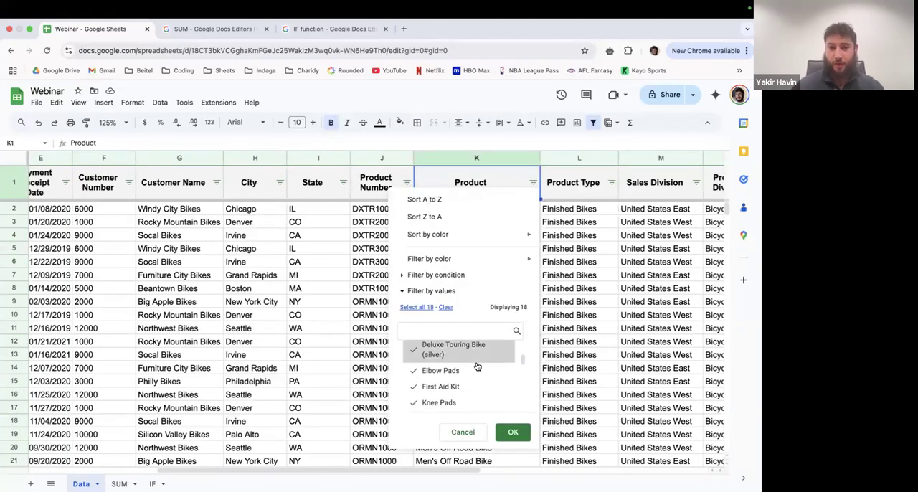
scroll(477, 366, "down", 1)
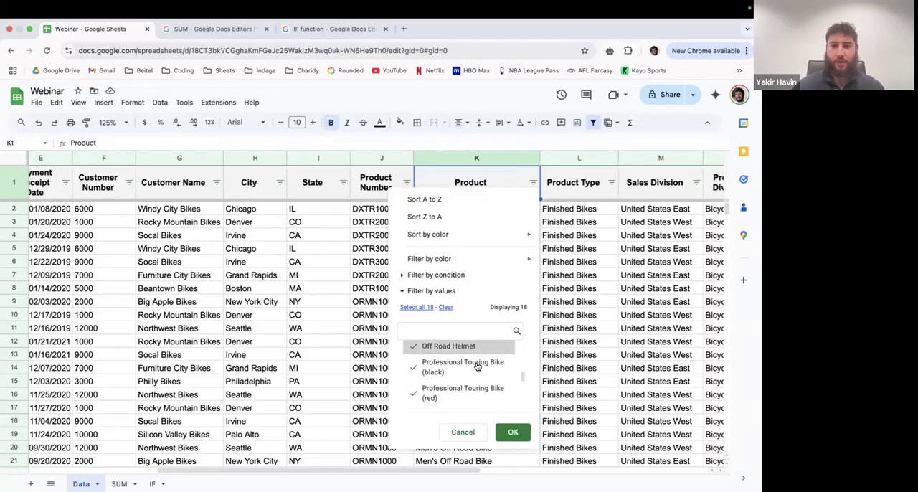